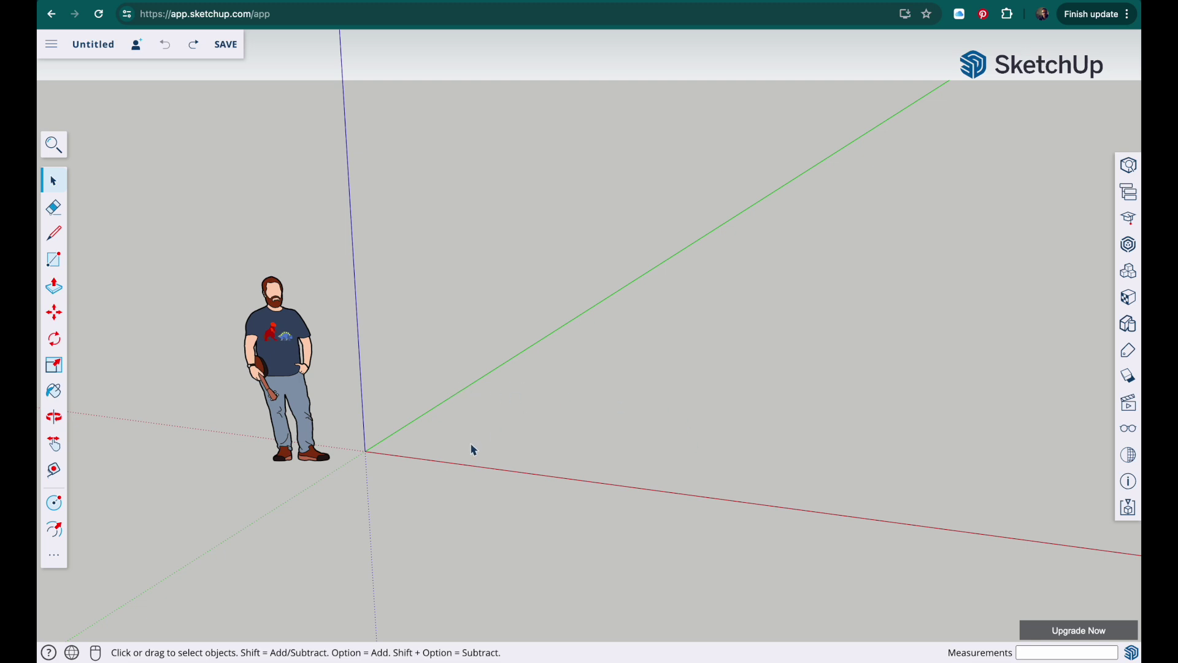
# - Check the model's length unit settings in Model Info
pyautogui.scroll(5, 456, 430)
pyautogui.scroll(-4, 456, 431)
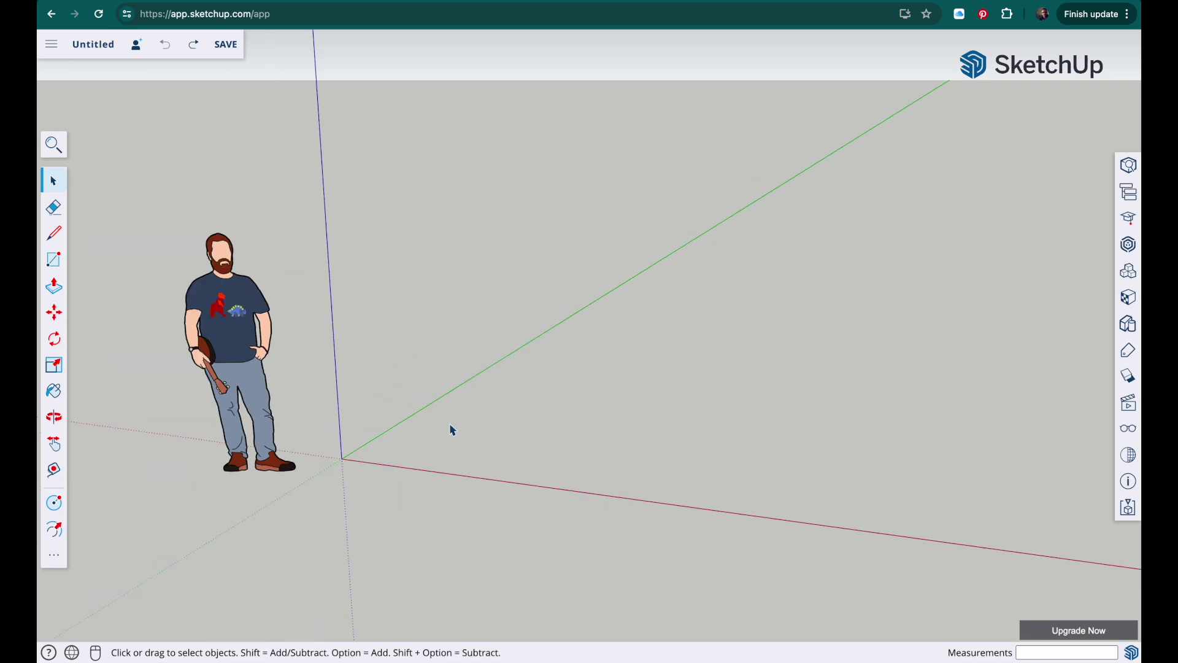
pyautogui.scroll(1, 413, 421)
pyautogui.press('o')
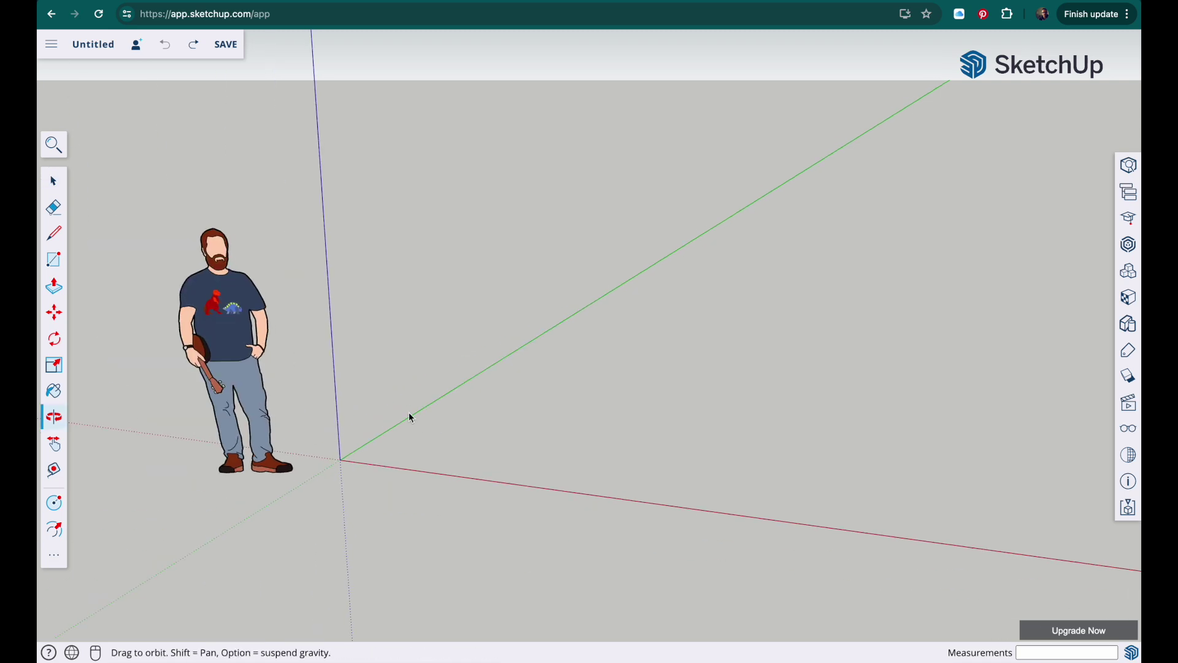
pyautogui.moveTo(408, 415); pyautogui.dragTo(499, 432)
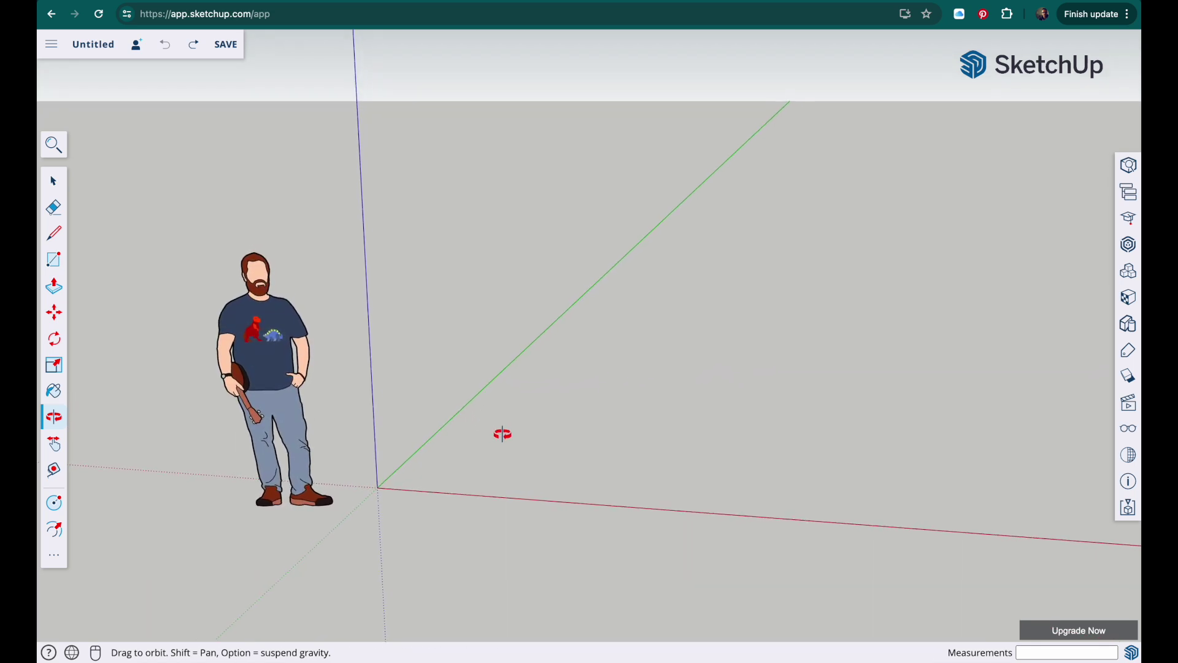
pyautogui.press('space')
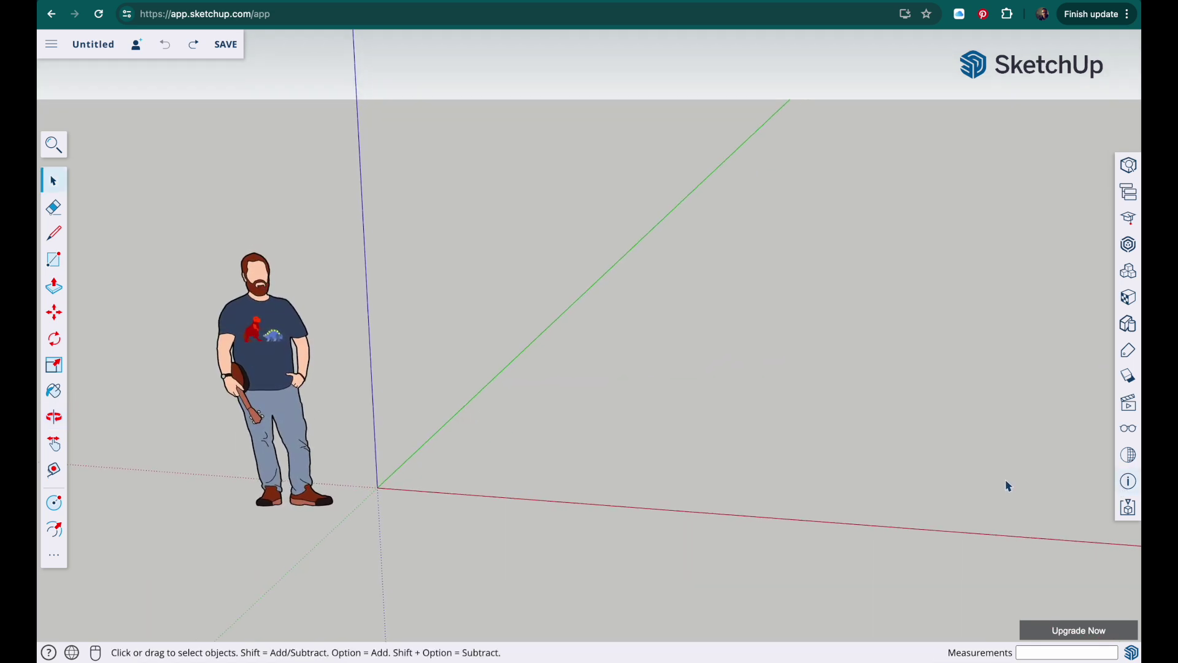
pyautogui.click(1130, 483)
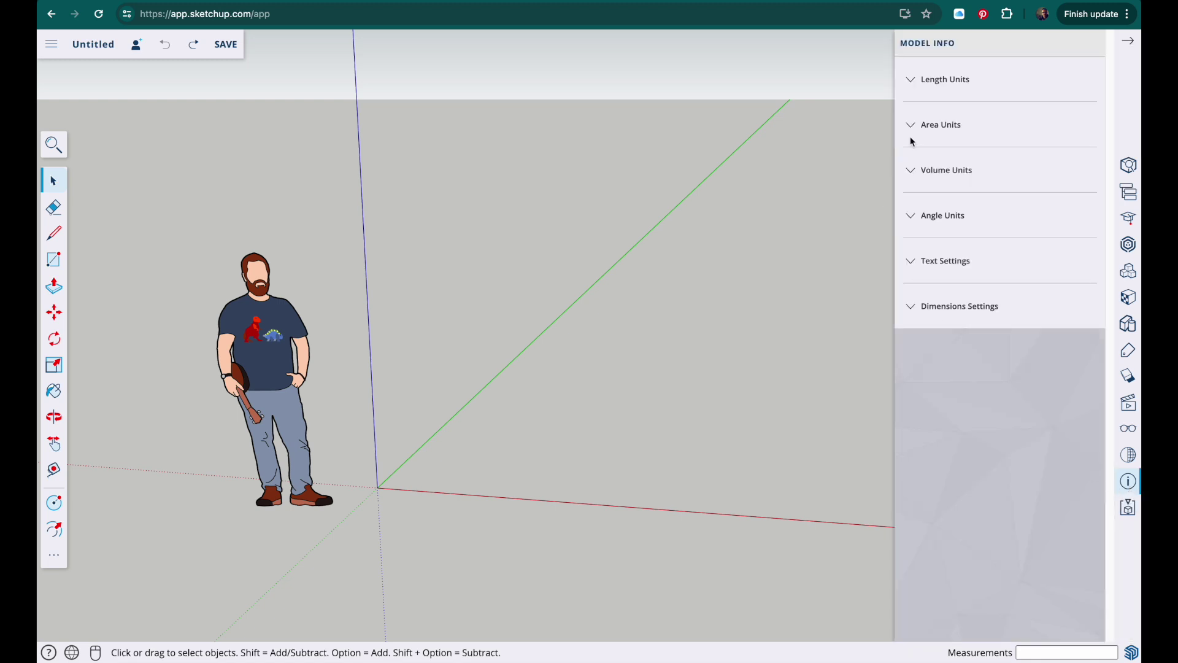
pyautogui.click(912, 85)
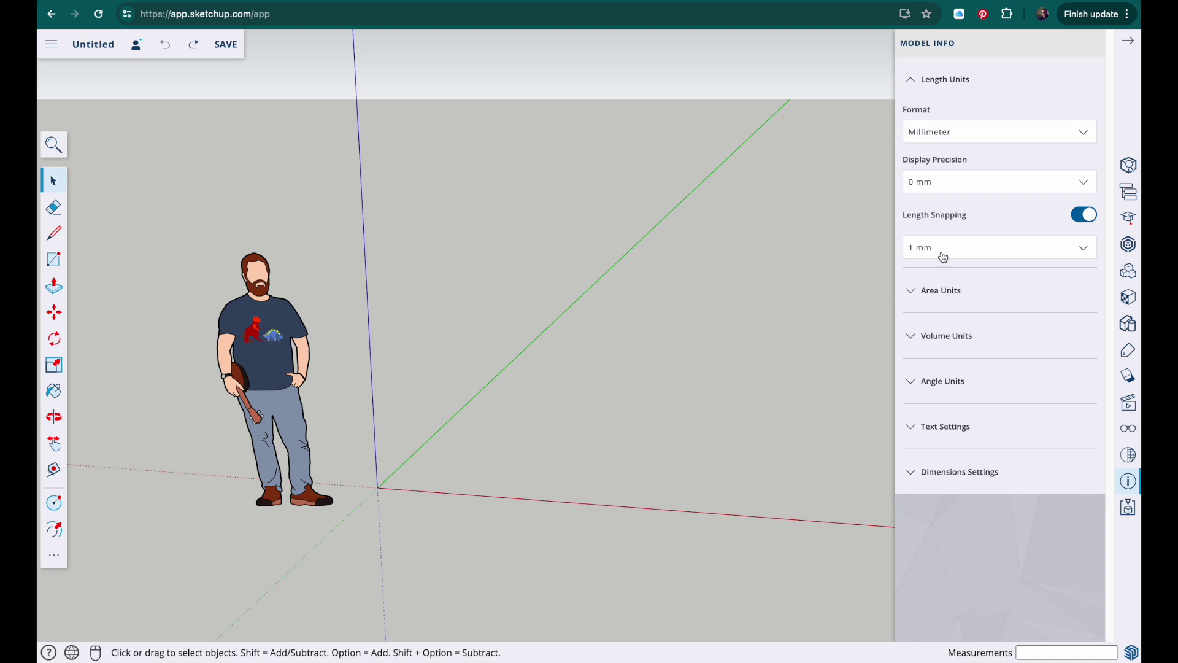
pyautogui.click(1129, 46)
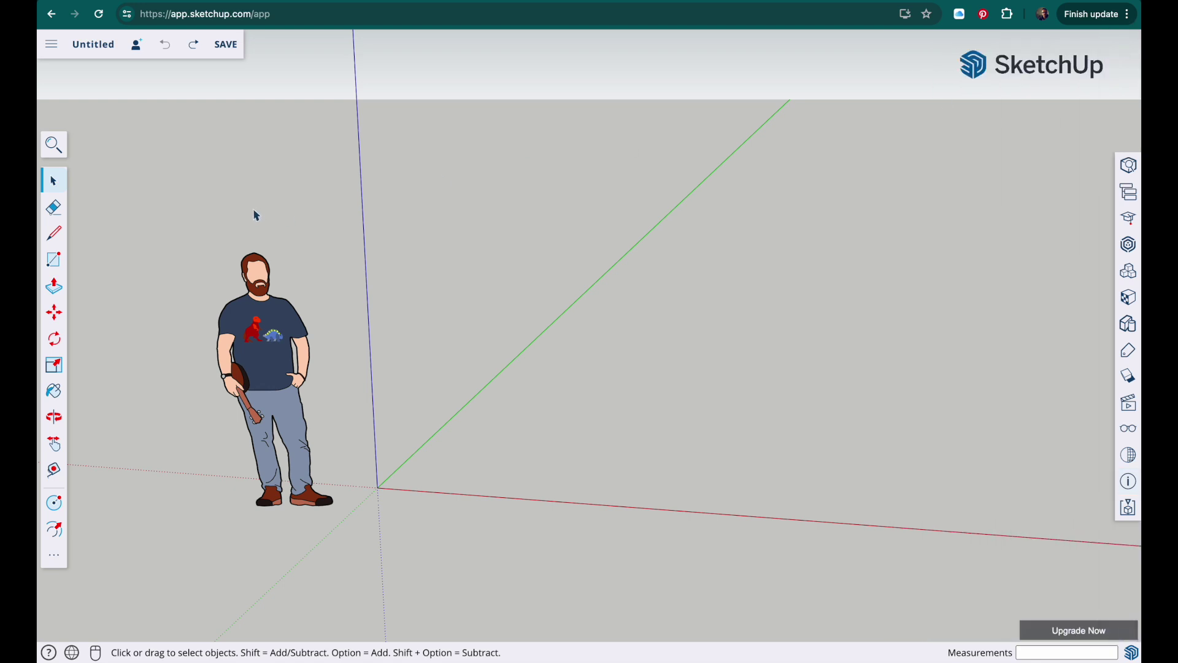
# - Draw a 120 by 100 mm rectangle starting at the origin
pyautogui.click(55, 261)
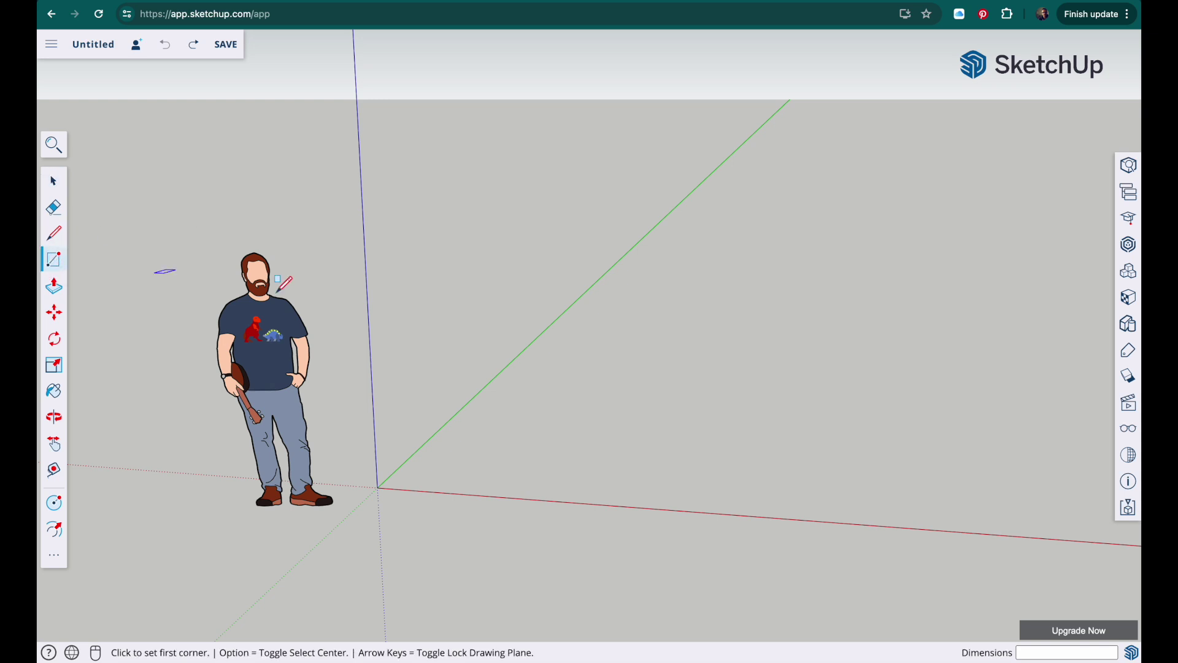
pyautogui.click(378, 487)
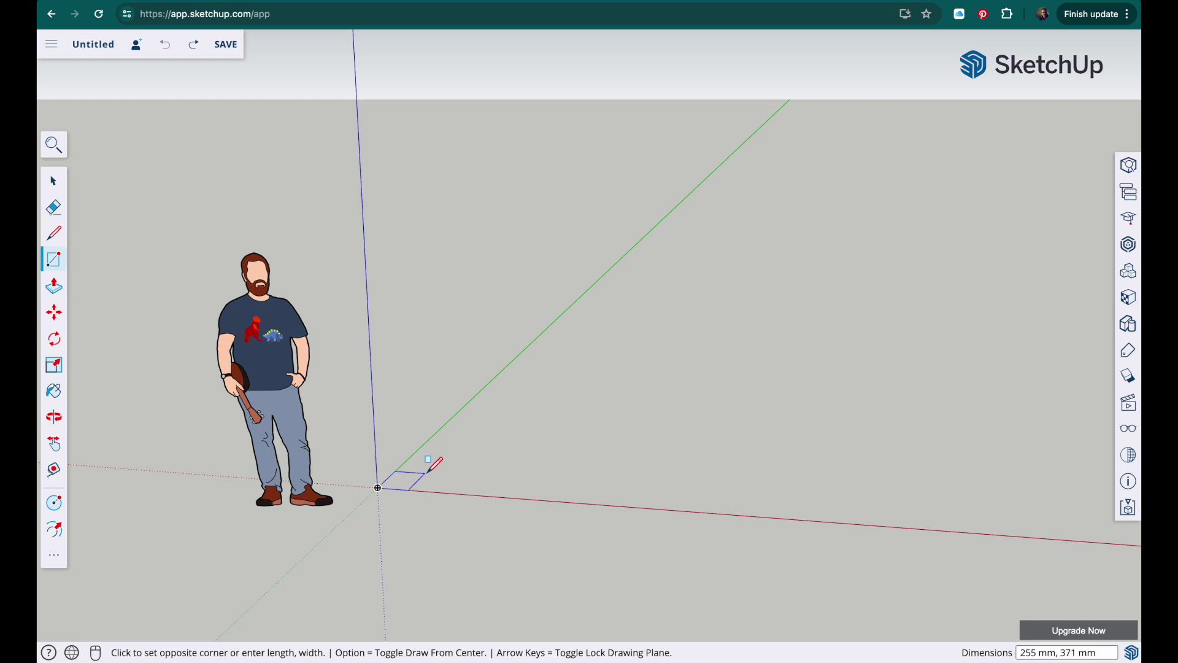
pyautogui.click(429, 470)
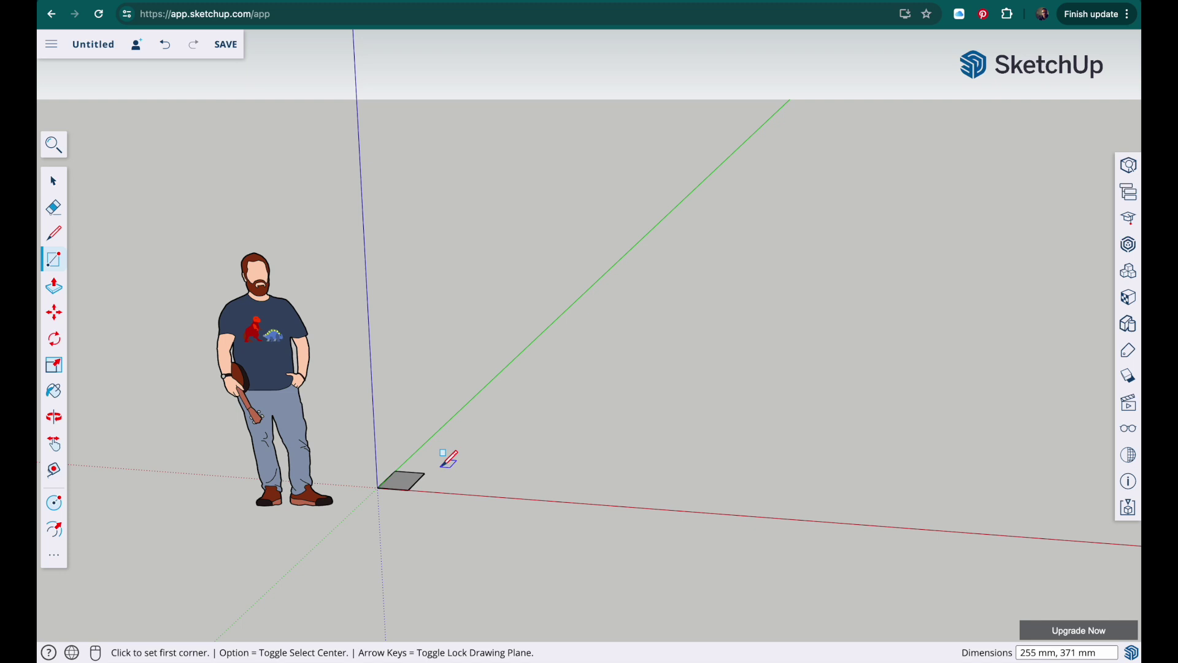
pyautogui.write('120,100')
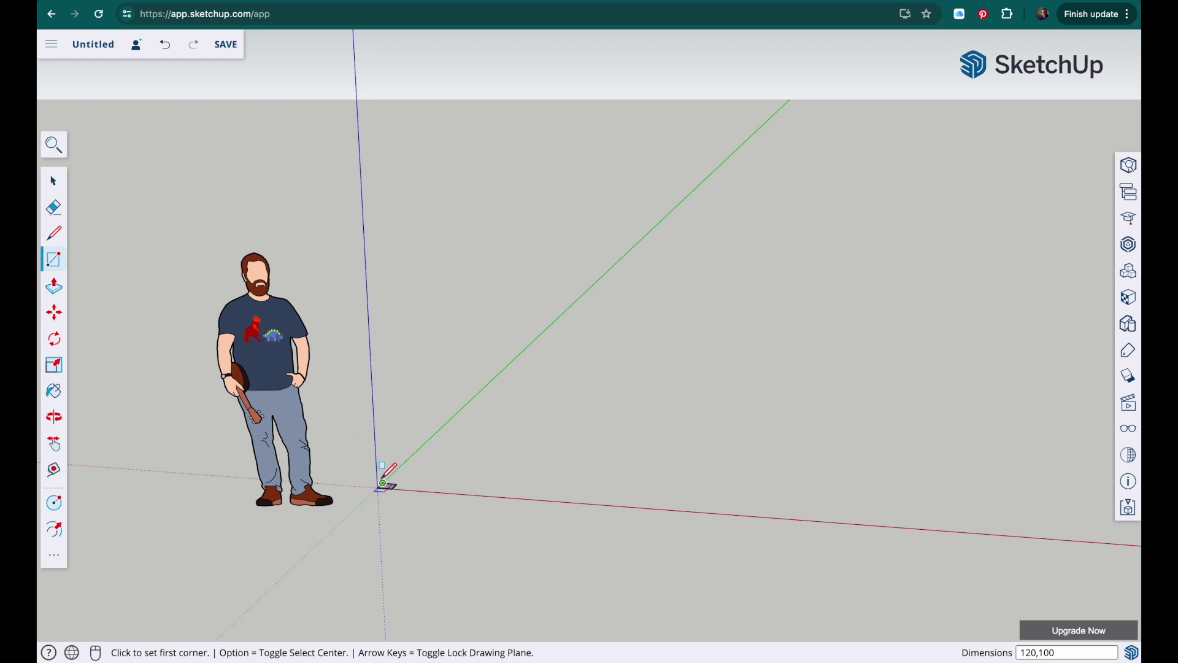
pyautogui.scroll(-5, 387, 479)
pyautogui.scroll(4, 383, 483)
pyautogui.scroll(5, 383, 483)
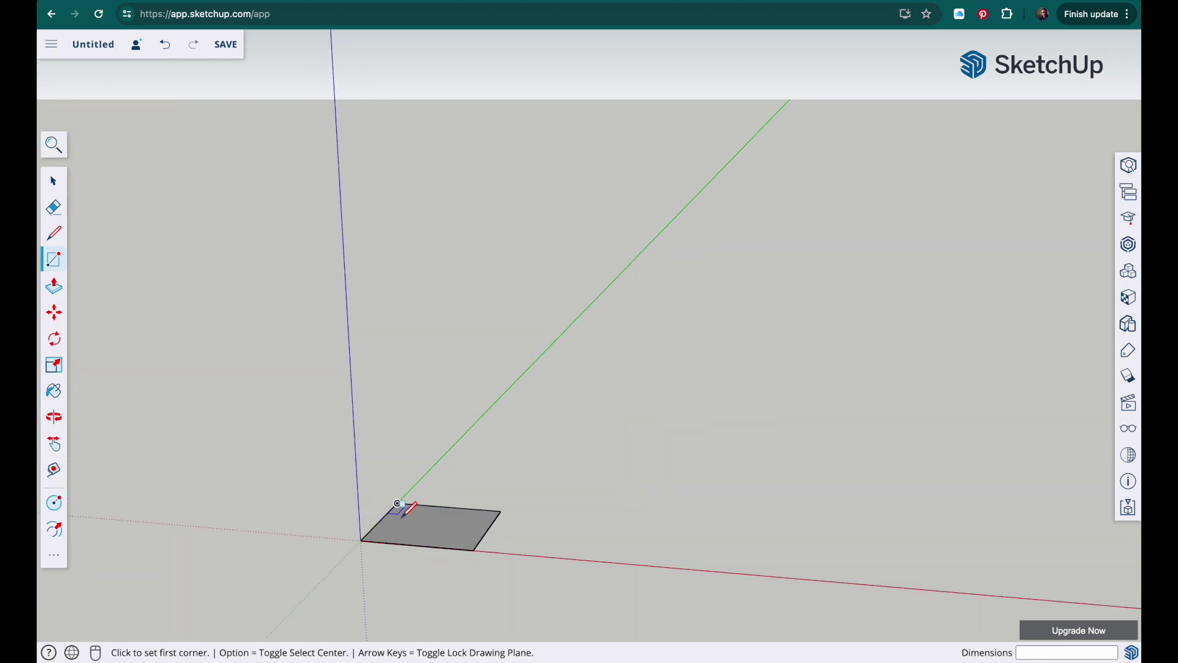
pyautogui.press('o')
pyautogui.moveTo(311, 505); pyautogui.dragTo(405, 424)
pyautogui.press('r')
pyautogui.scroll(8, 521, 396)
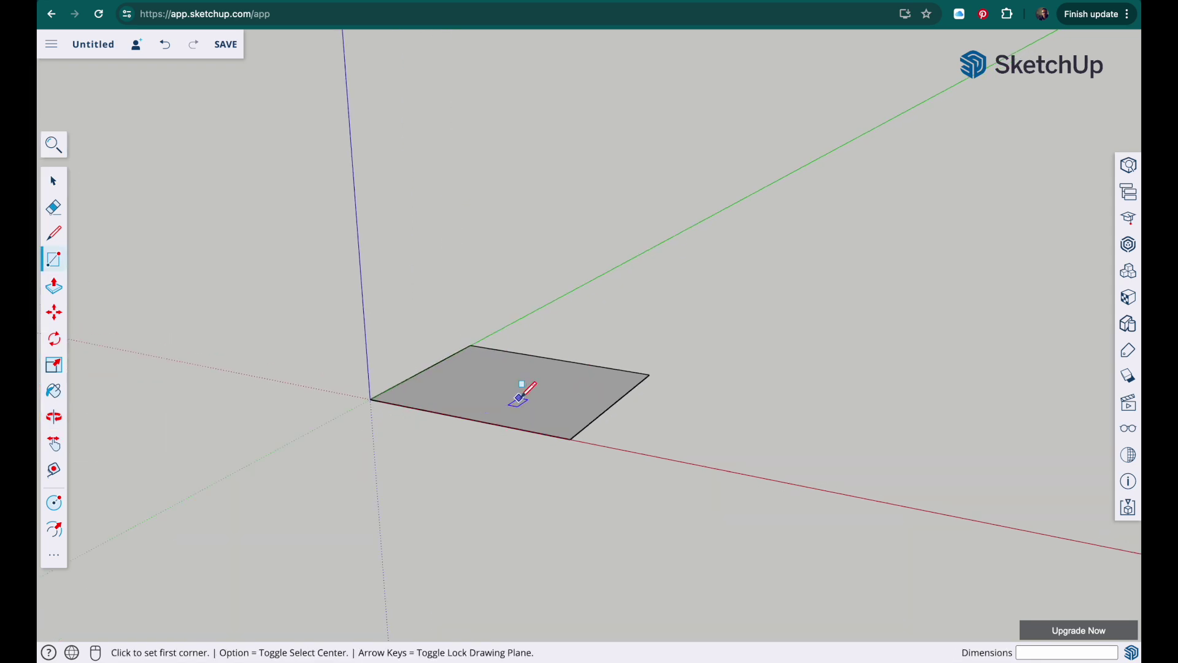
pyautogui.scroll(-5, 574, 402)
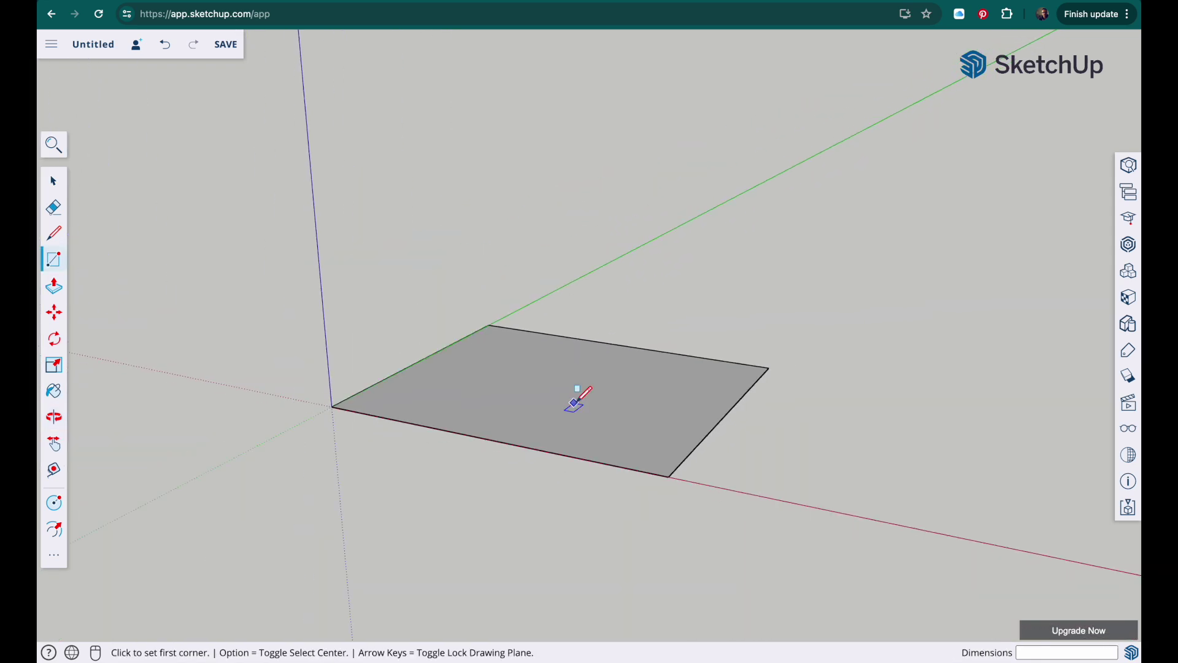
pyautogui.moveTo(573, 400); pyautogui.dragTo(526, 468, button='middle')
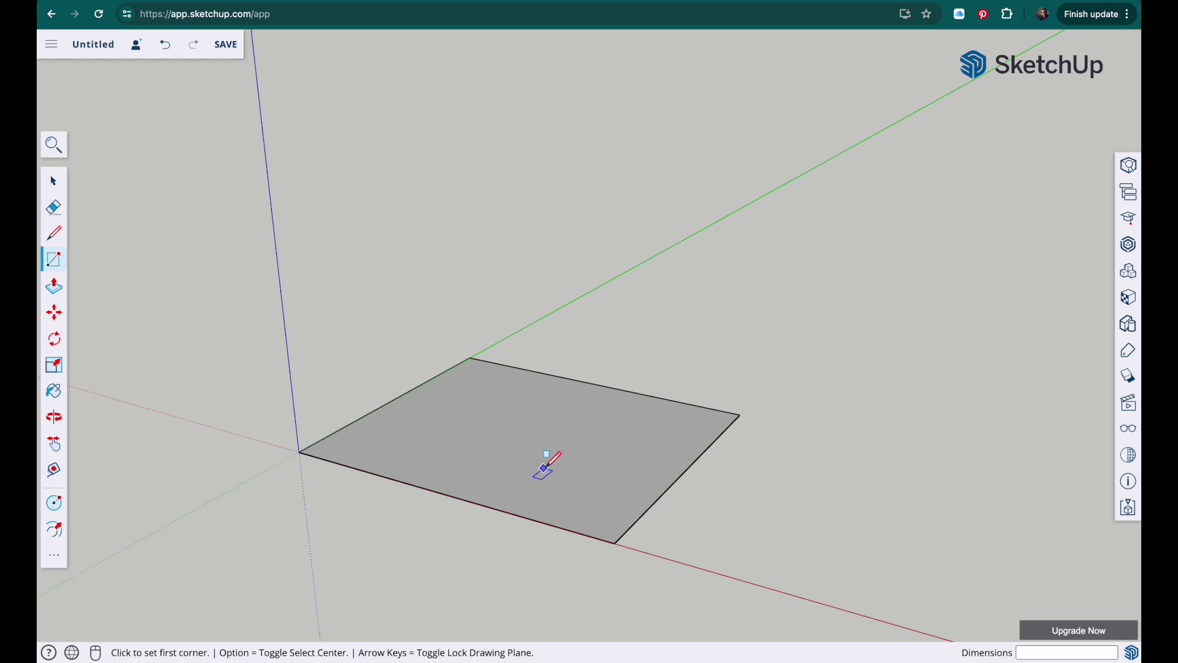
# - Push/Pull the rectangle face up exactly 12 mm into a slab
pyautogui.click(54, 287)
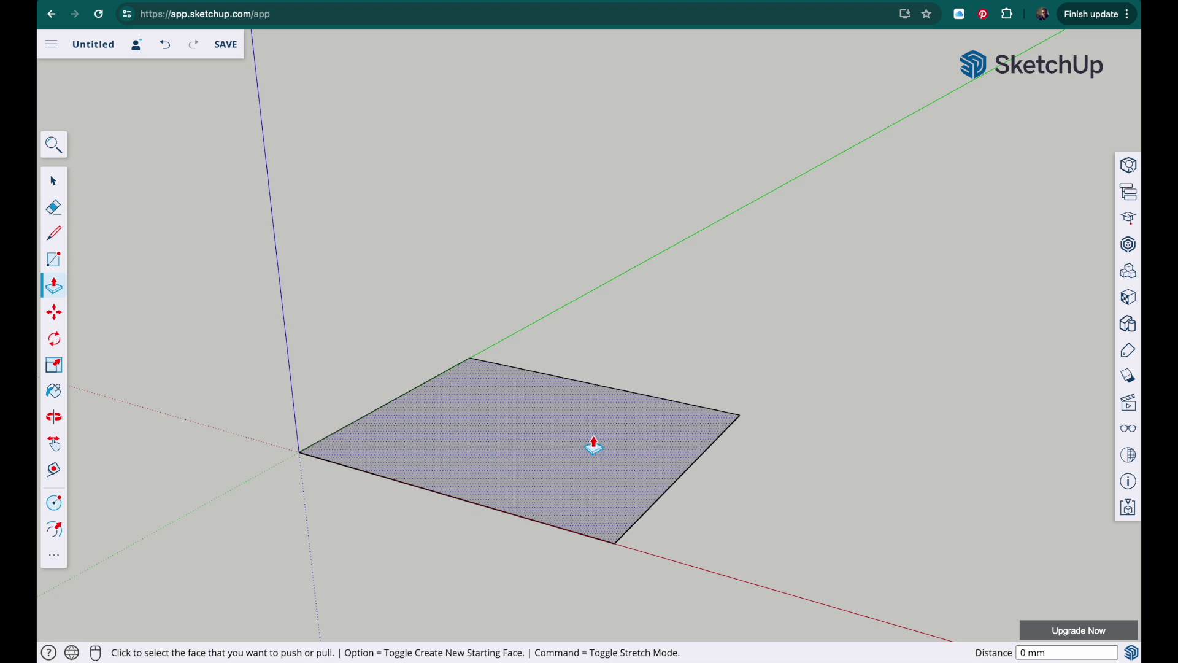
pyautogui.click(549, 478)
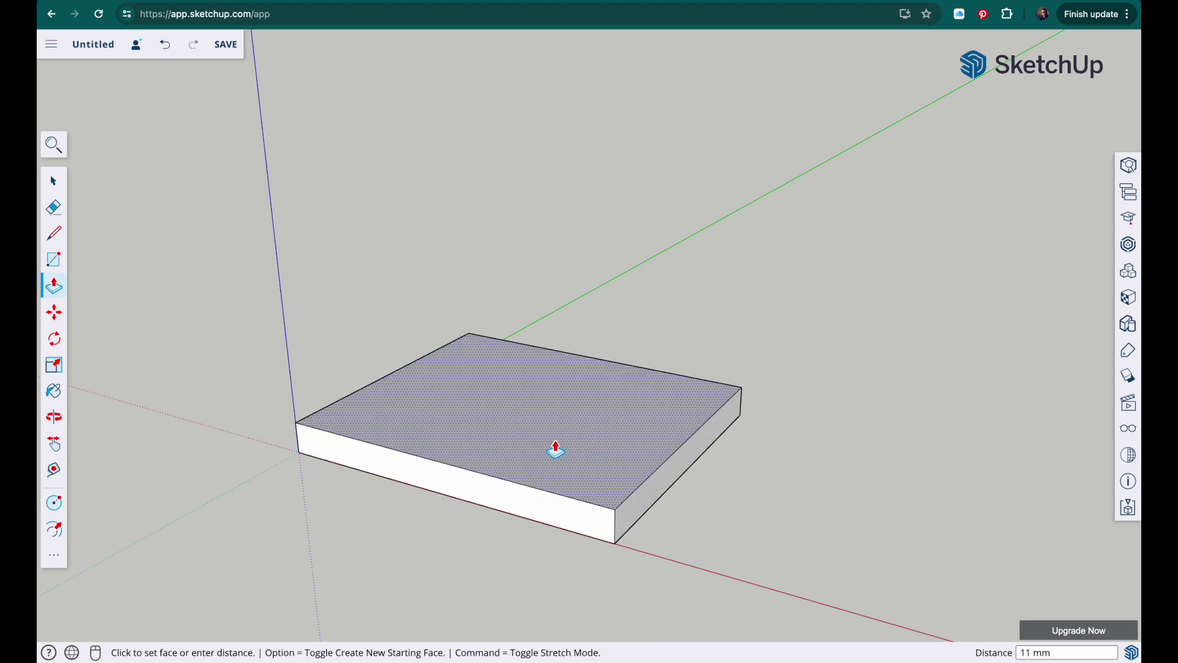
pyautogui.click(556, 445)
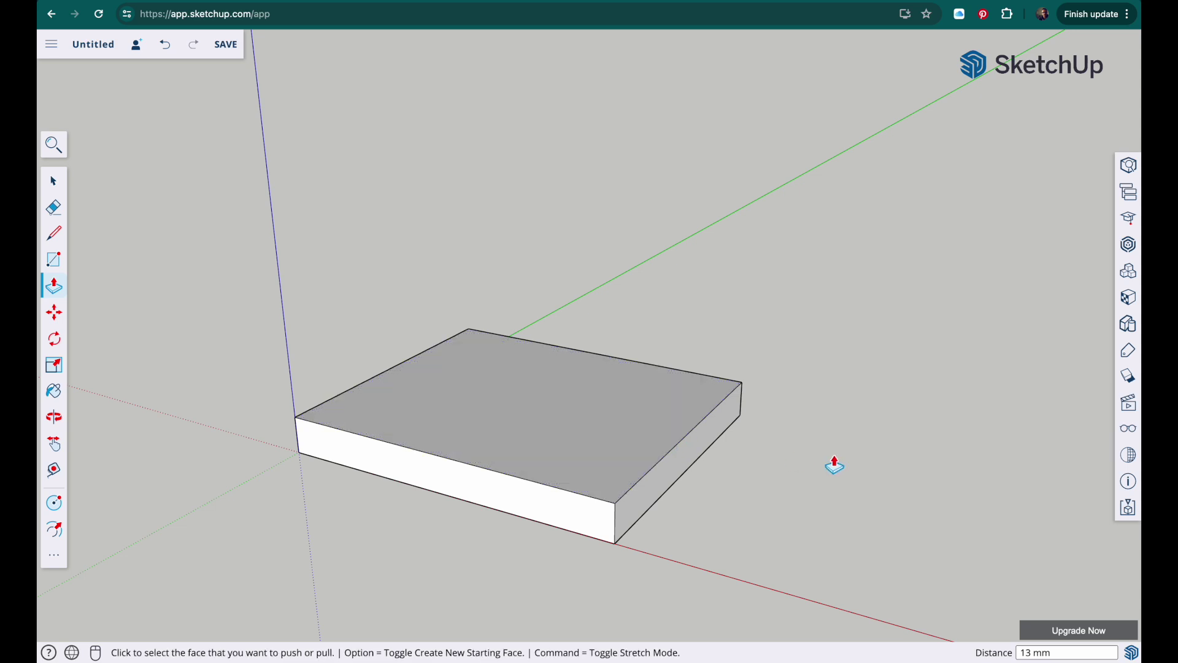
pyautogui.write('12')
pyautogui.press('Return')
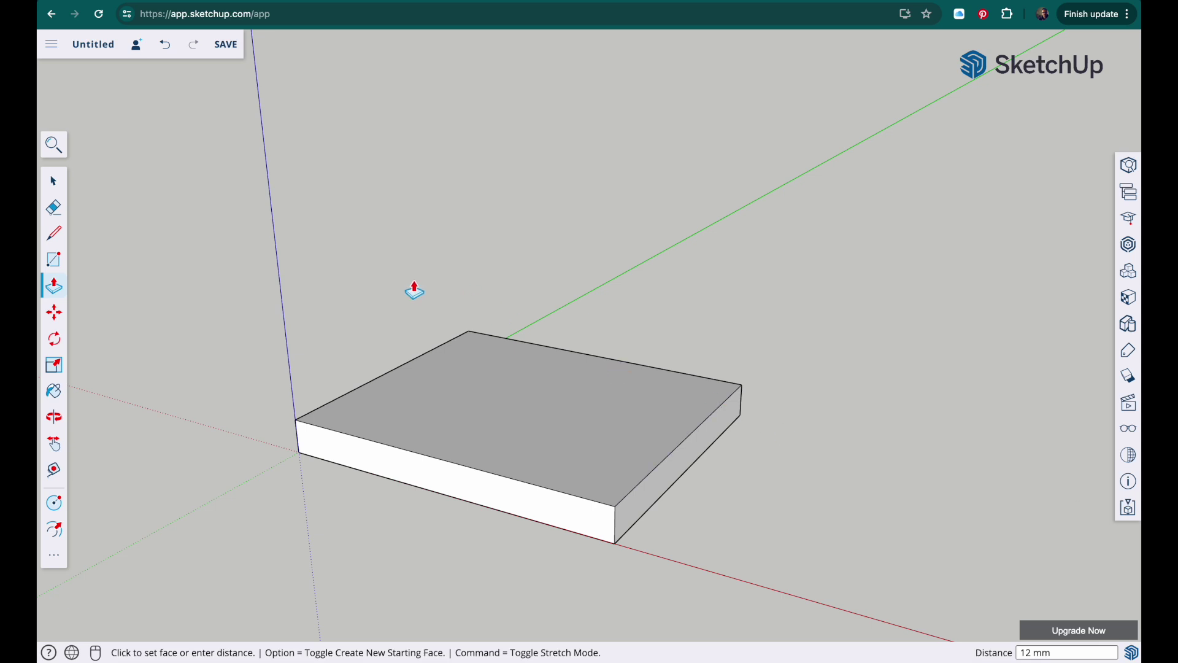
pyautogui.click(54, 183)
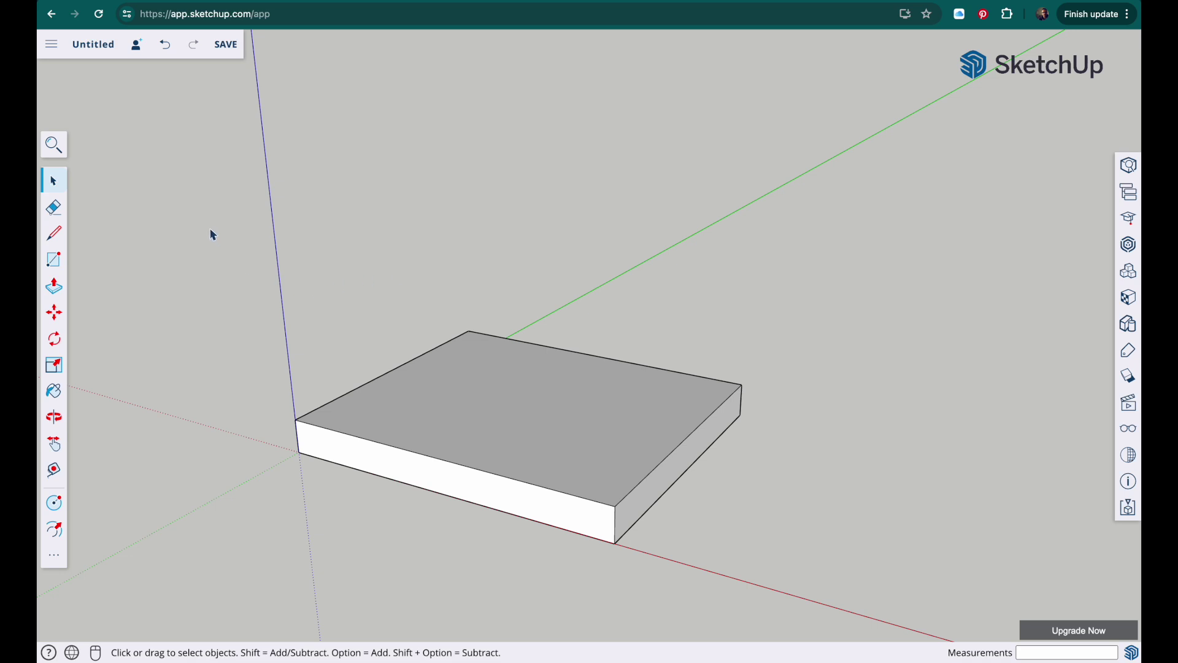
# - Window-select the 12 mm slab and make it a component named 'base'
pyautogui.moveTo(204, 254); pyautogui.dragTo(850, 607)
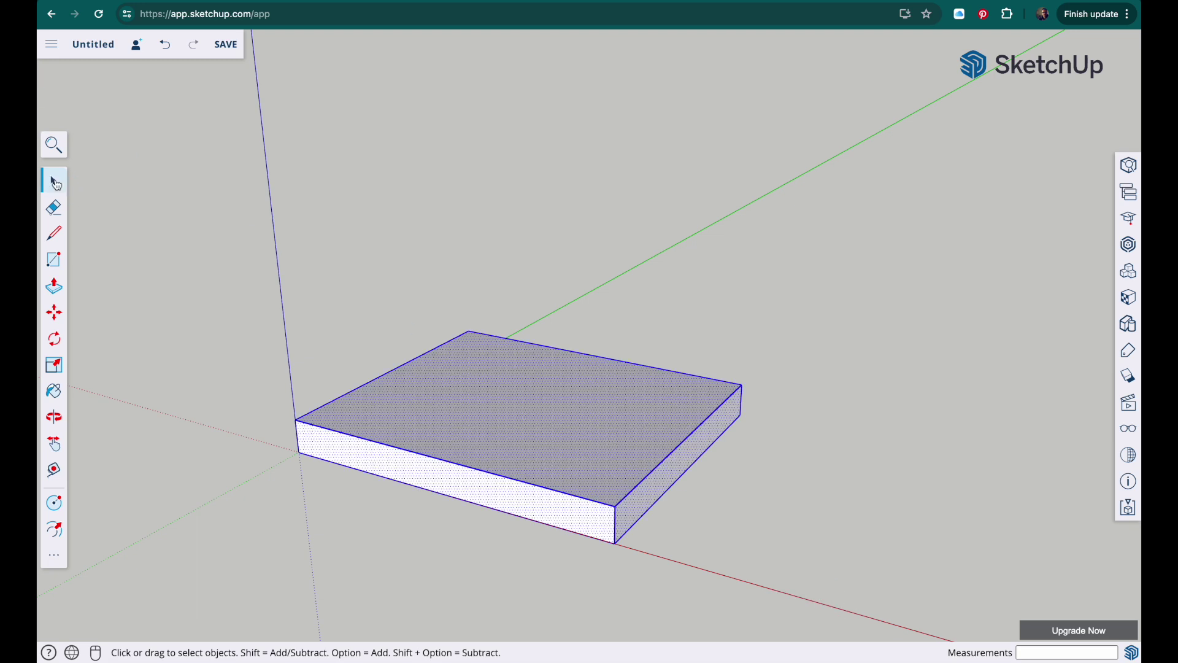
pyautogui.moveTo(198, 256); pyautogui.dragTo(863, 582)
pyautogui.rightClick(898, 308)
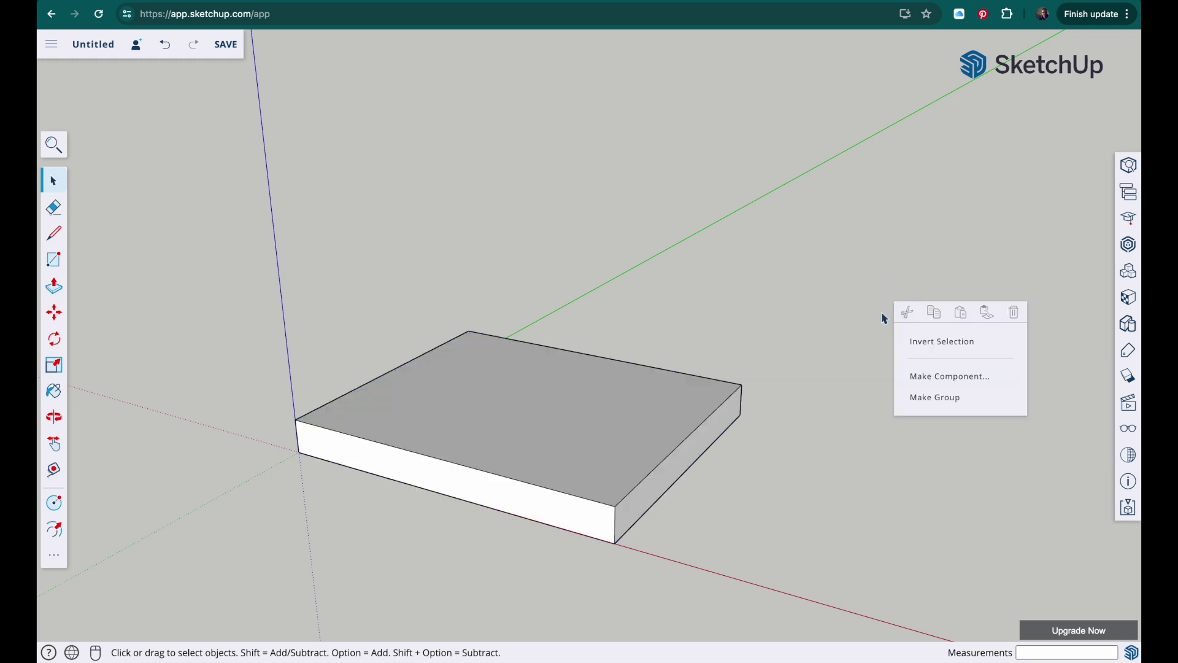
pyautogui.moveTo(184, 256); pyautogui.dragTo(908, 621)
pyautogui.rightClick(673, 399)
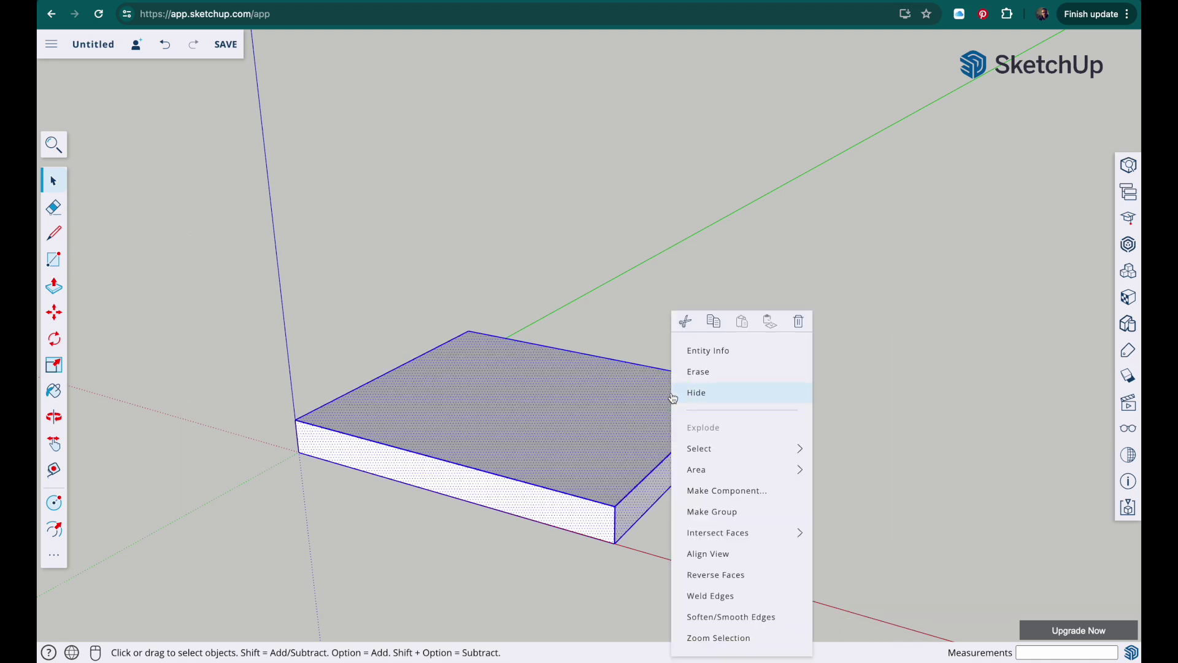
pyautogui.click(715, 491)
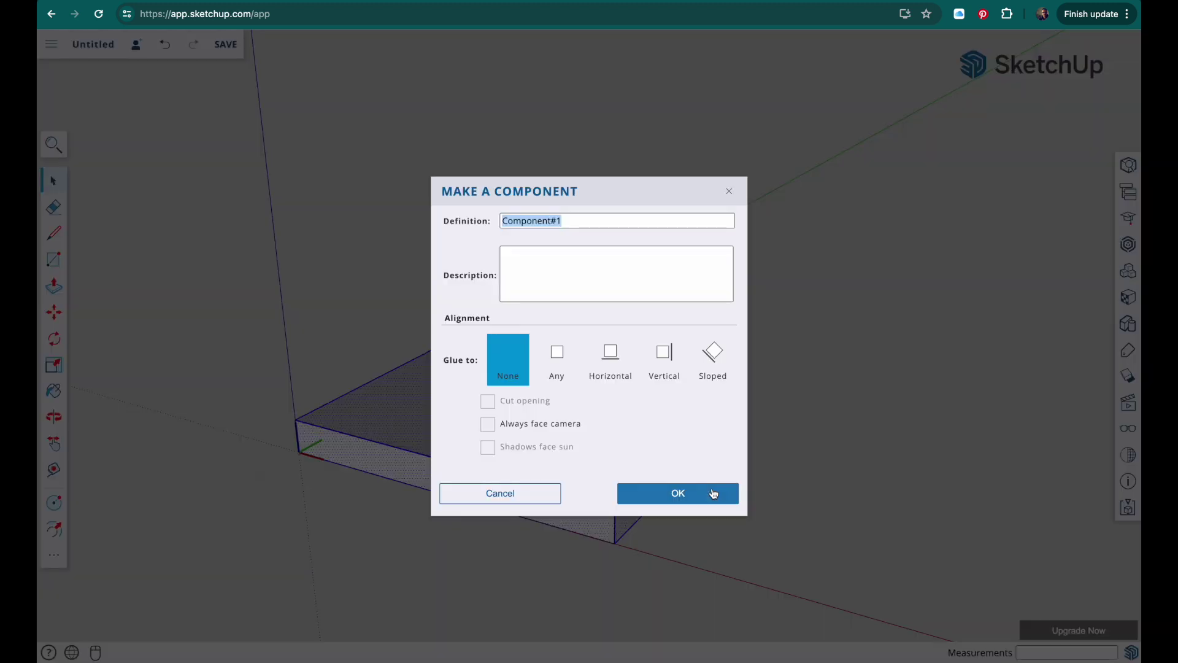
pyautogui.write('base')
pyautogui.press('Return')
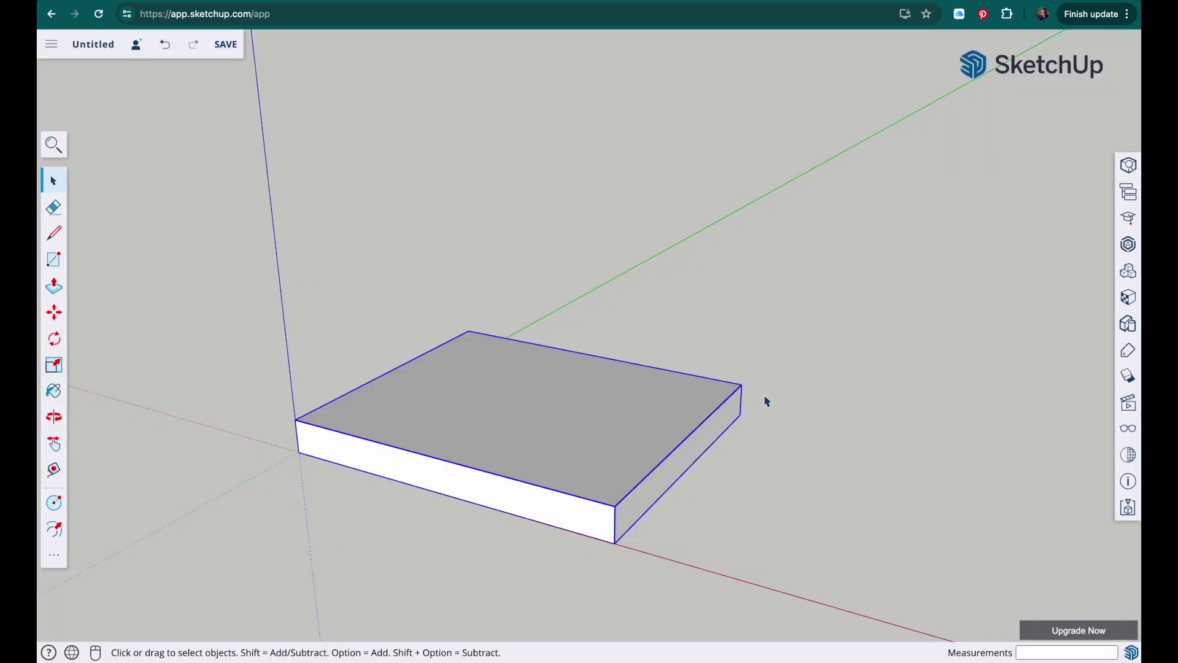
pyautogui.moveTo(767, 402); pyautogui.dragTo(591, 416, button='middle')
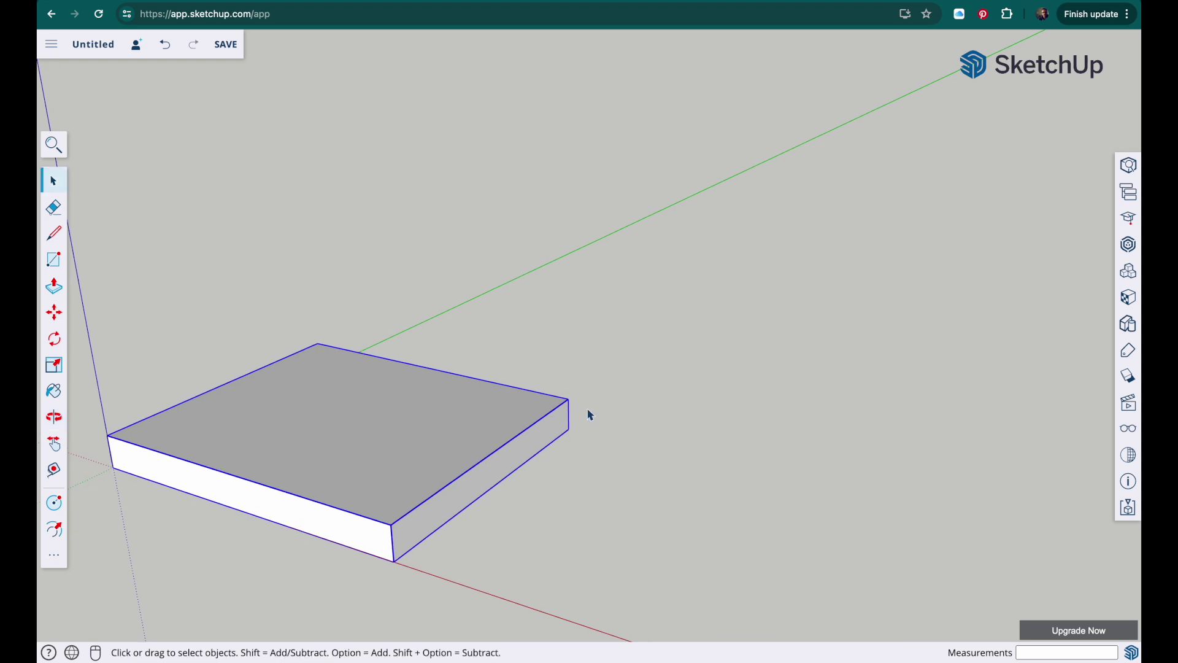
# - Draw a small square on the ground beside the base slab
pyautogui.click(55, 261)
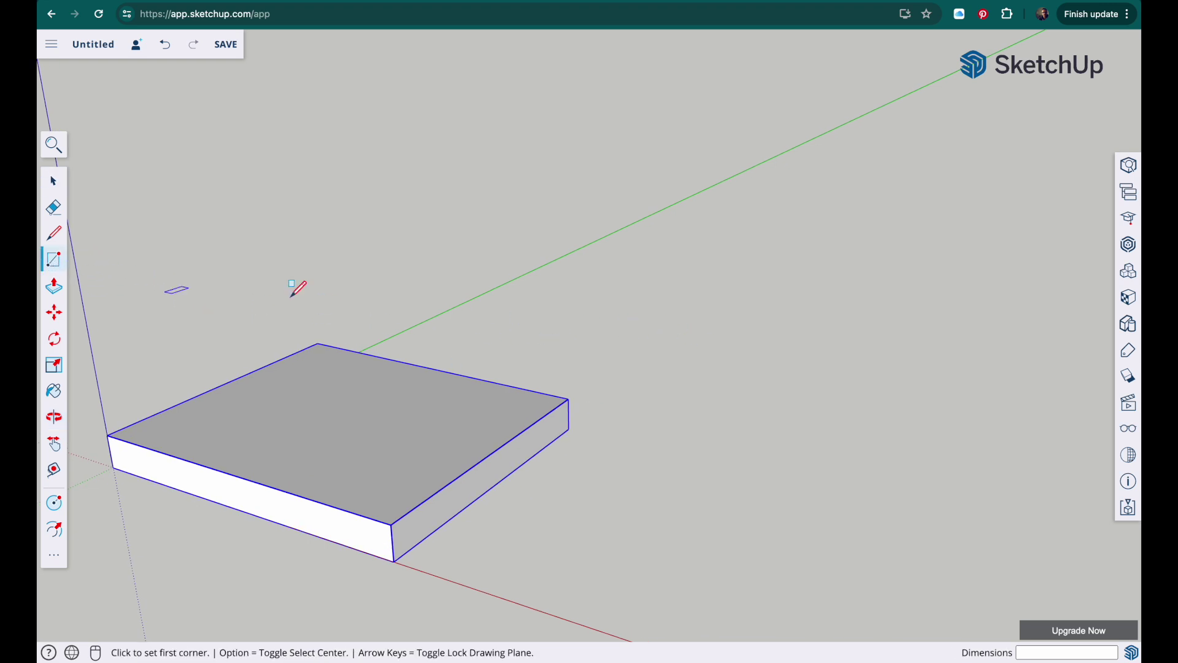
pyautogui.click(578, 354)
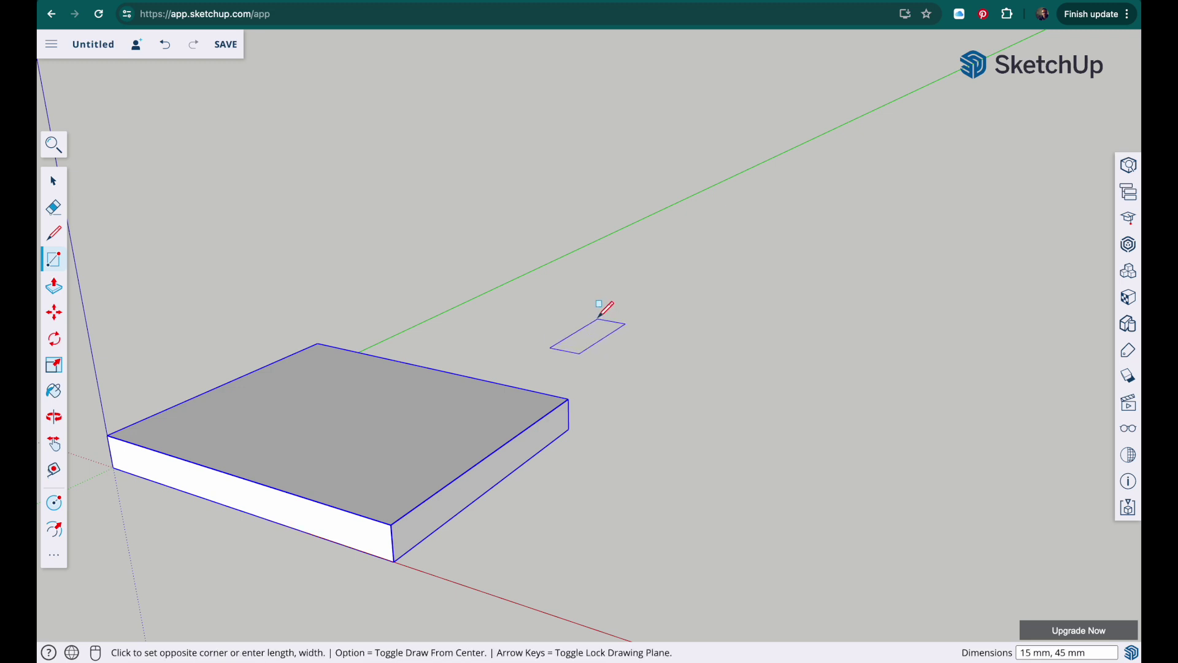
pyautogui.click(594, 310)
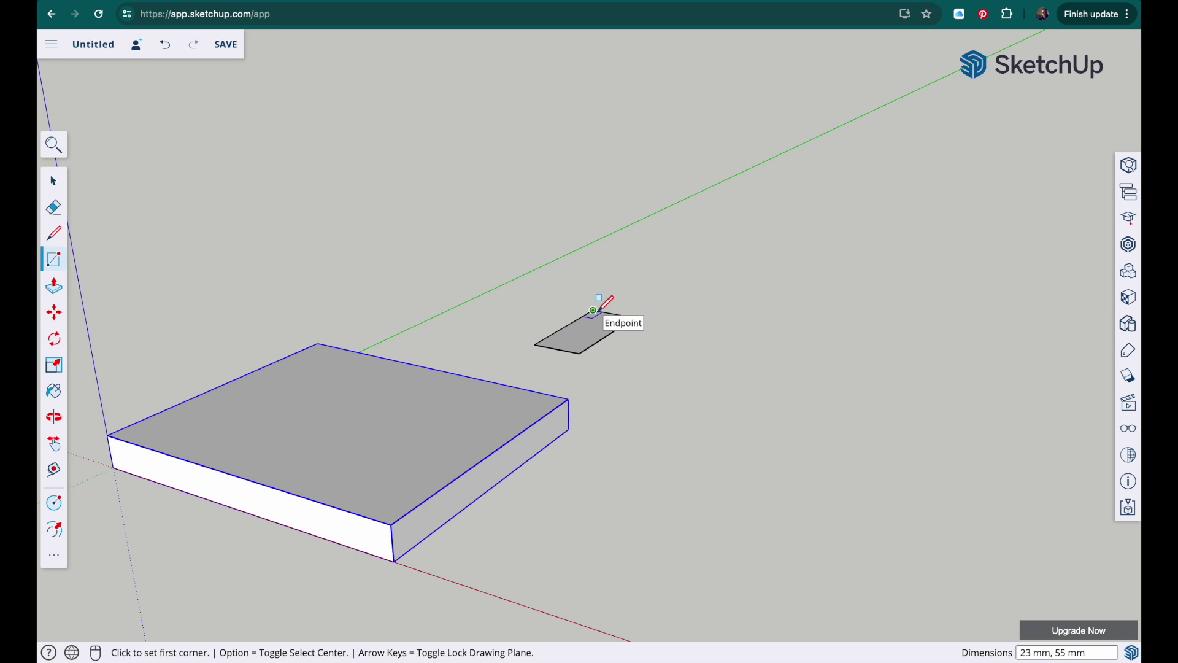
pyautogui.write('20,20')
pyautogui.moveTo(591, 303); pyautogui.dragTo(440, 497, button='middle')
pyautogui.press('r')
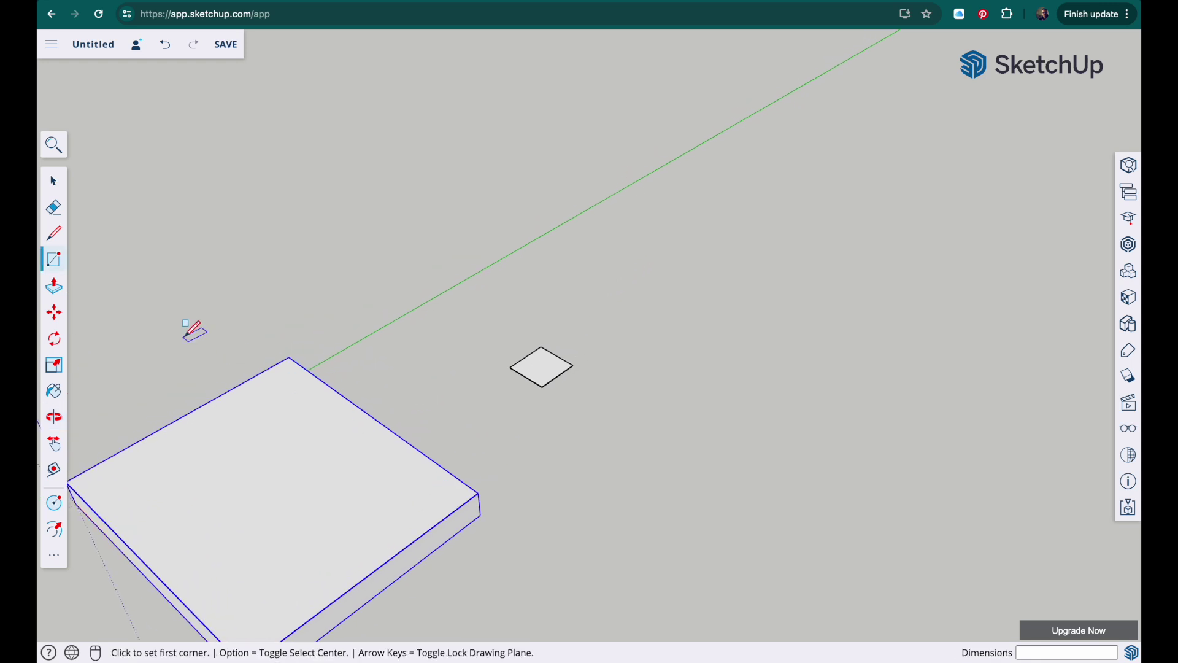
# - Pull the small square up 150 mm into a column
pyautogui.click(54, 286)
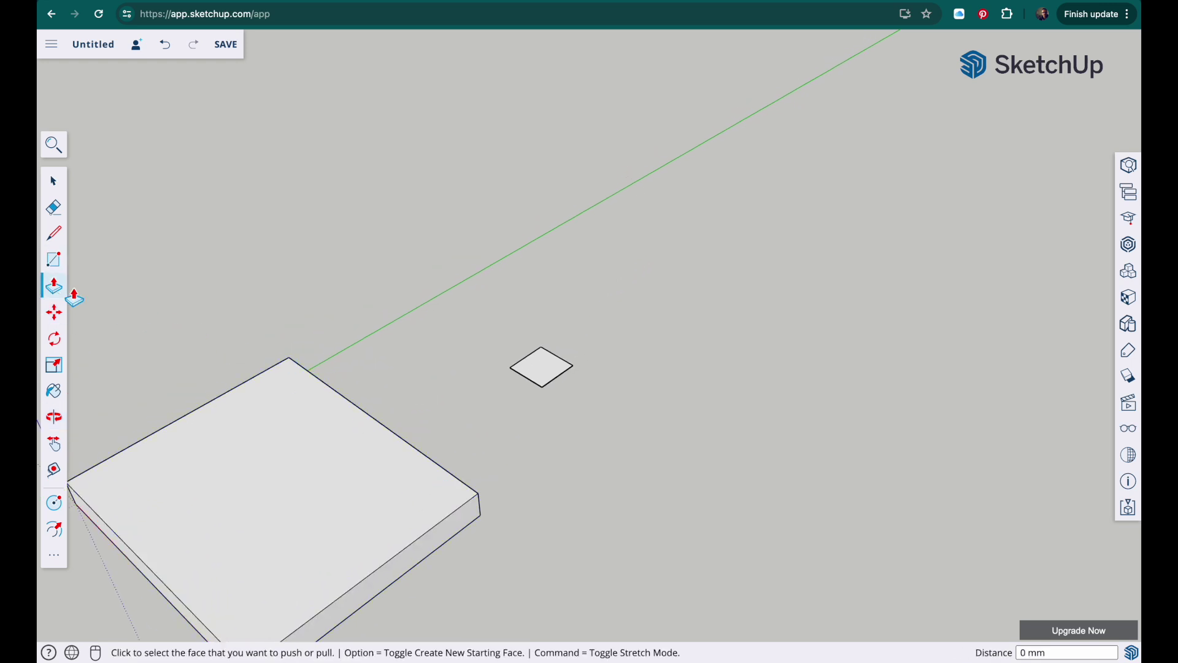
pyautogui.click(543, 369)
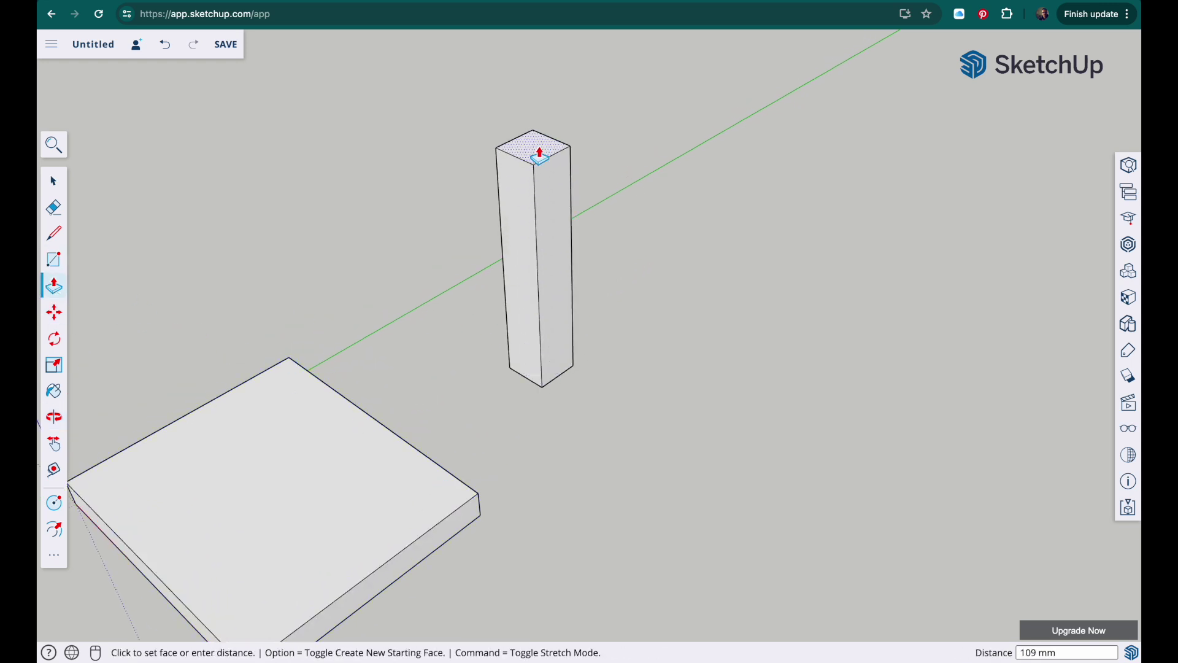
pyautogui.write('150')
pyautogui.press('Return')
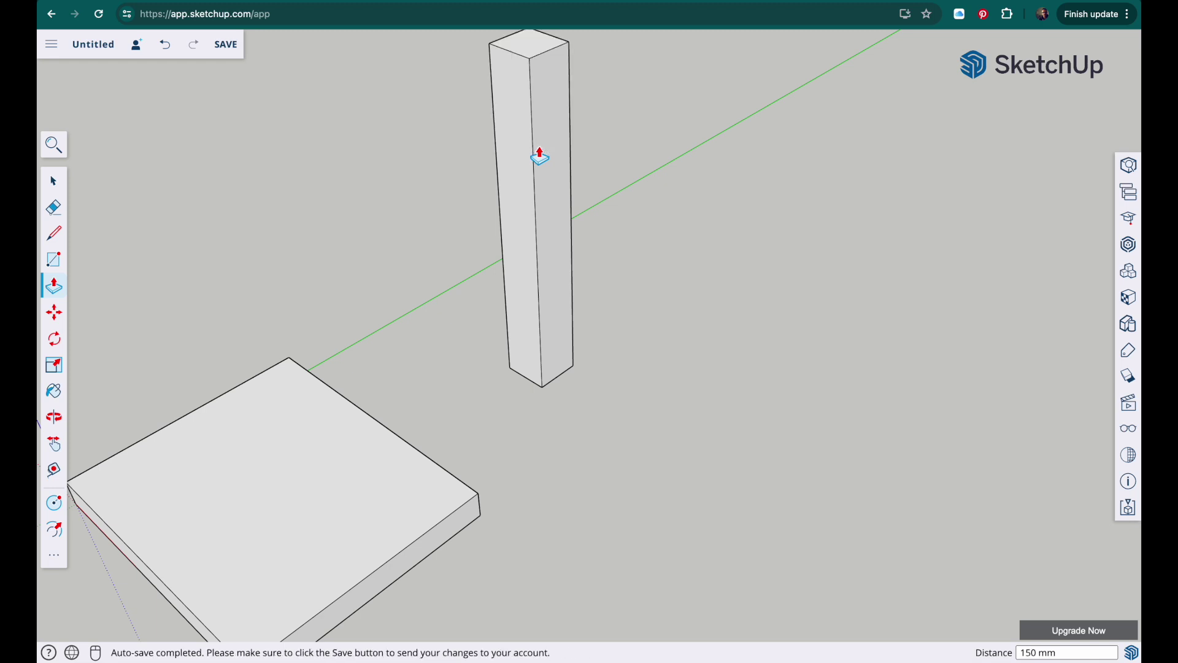
pyautogui.moveTo(540, 153); pyautogui.dragTo(540, 232, button='middle')
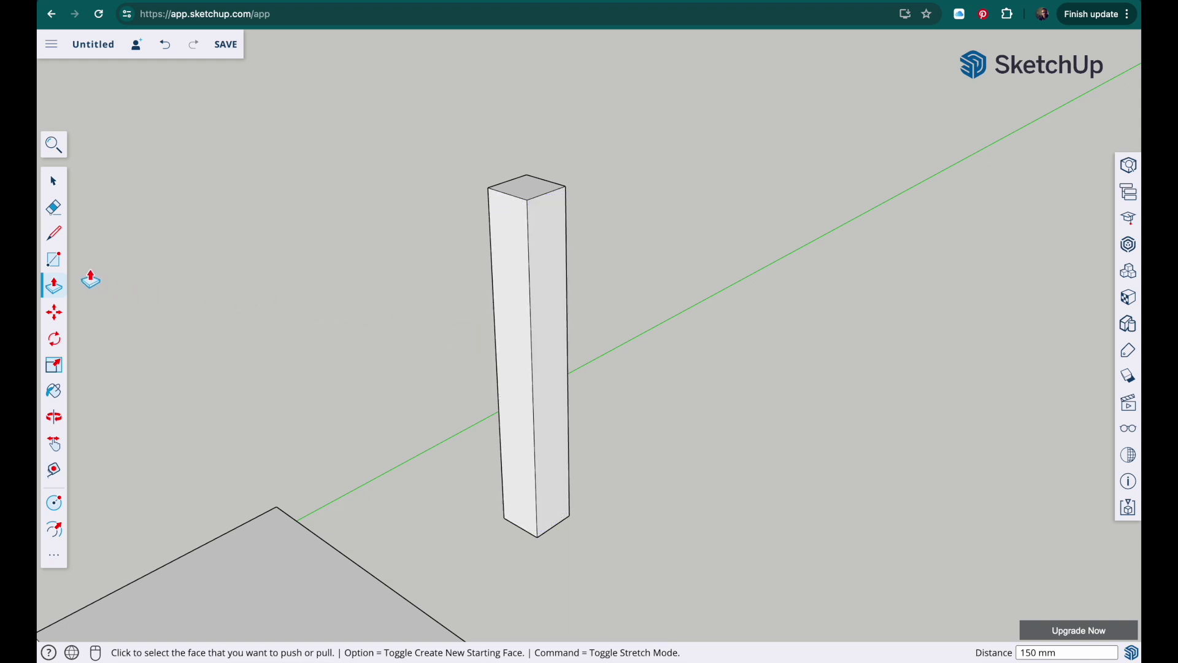
pyautogui.click(54, 261)
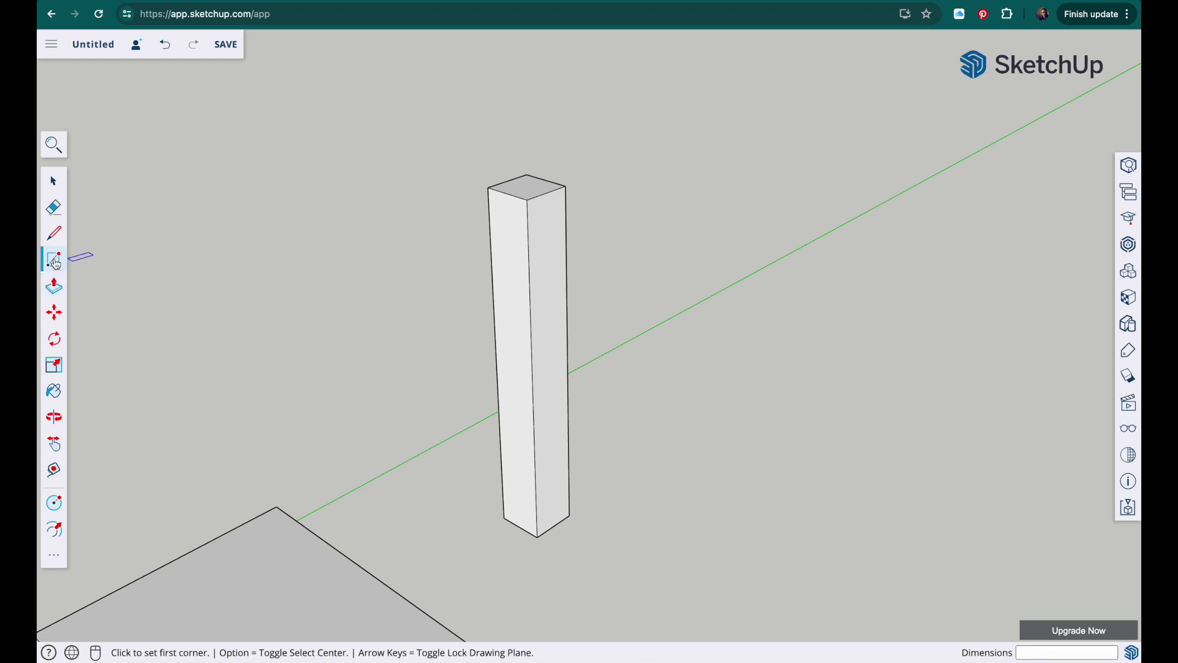
# - On the column's side face, draw a 40 by 20 rectangle from the top corner, then a 20 by 20 below it
pyautogui.click(528, 200)
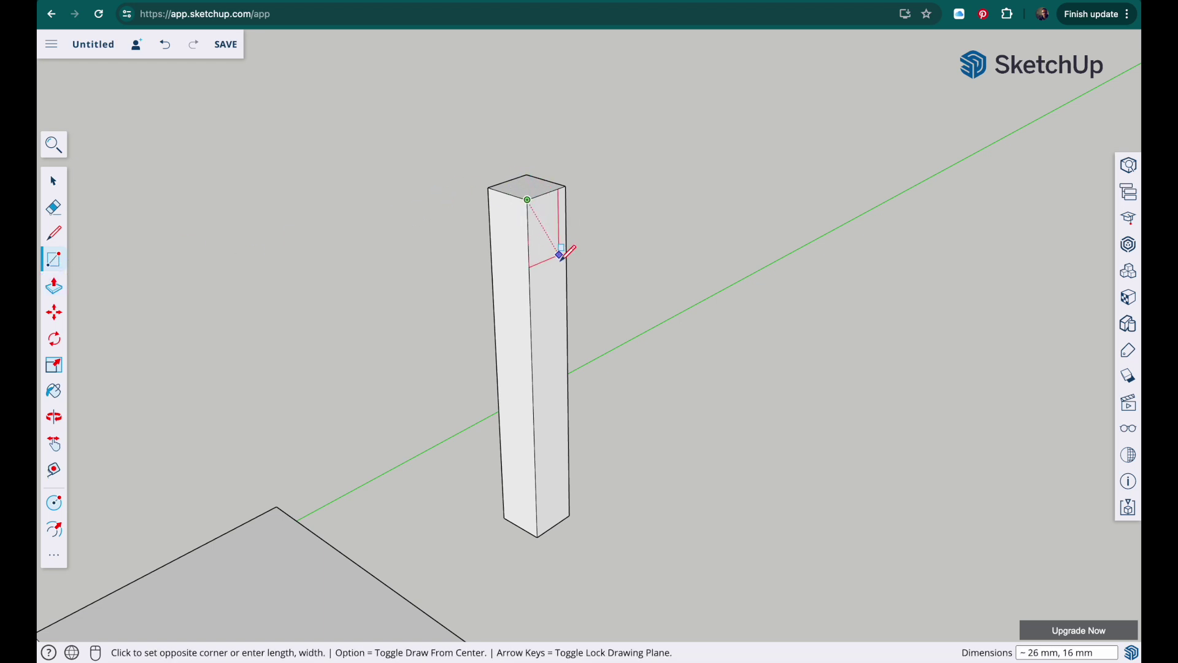
pyautogui.click(568, 301)
pyautogui.write('40,20')
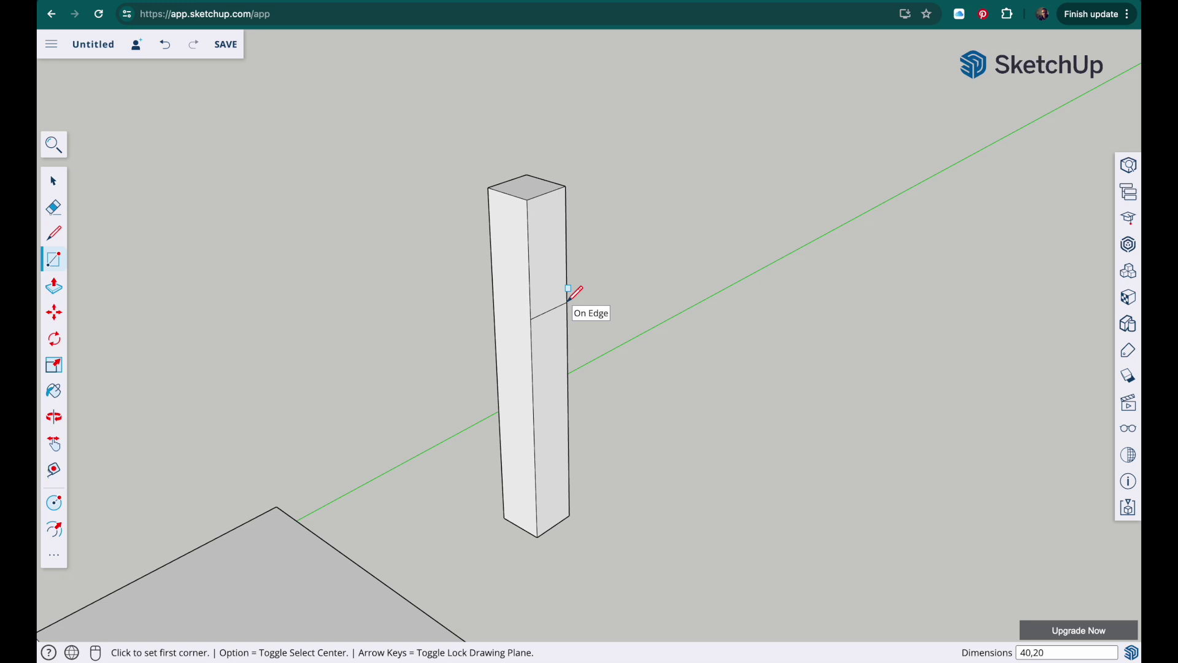
pyautogui.press('Return')
pyautogui.scroll(-1, 569, 289)
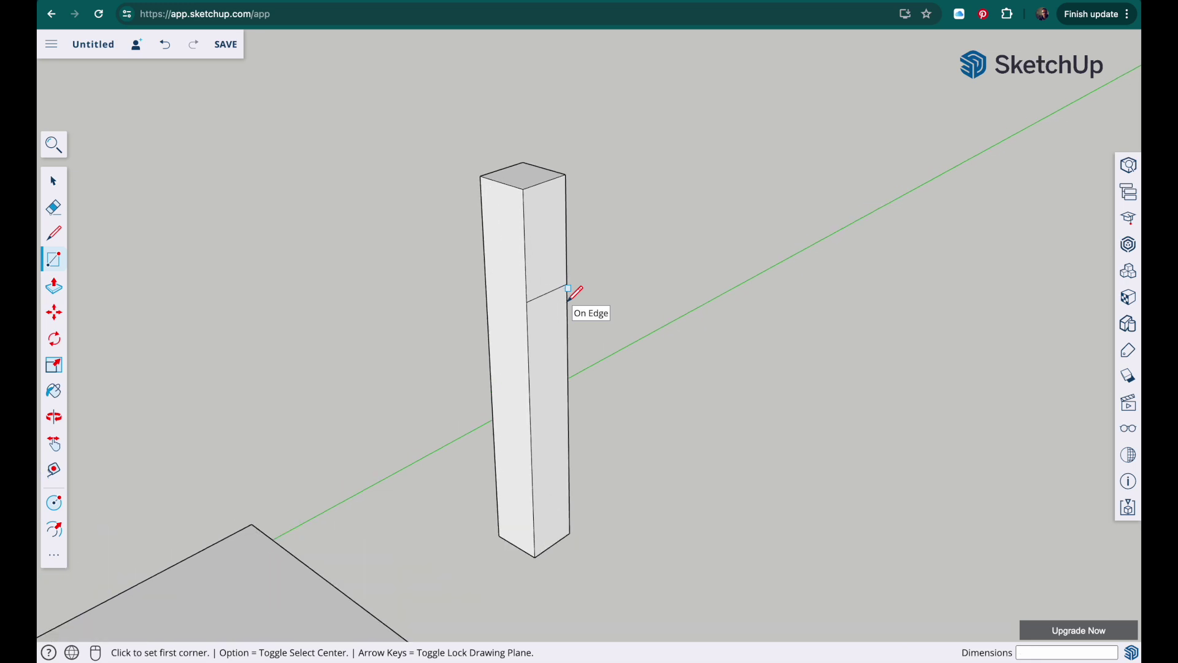
pyautogui.scroll(2, 568, 288)
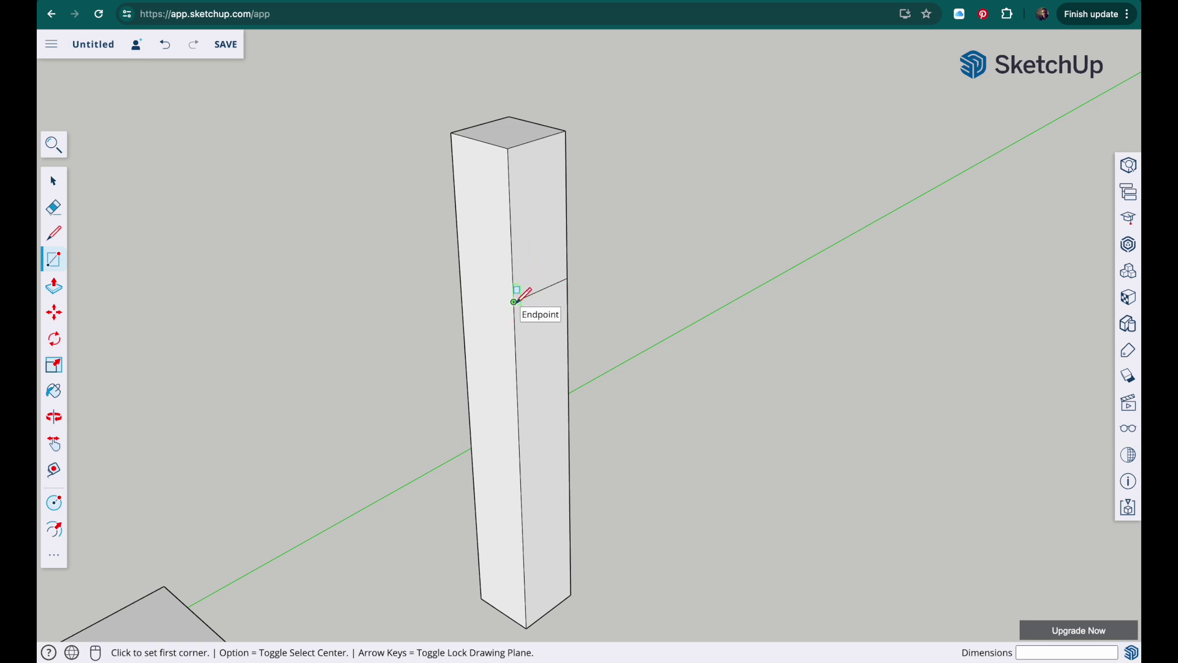
pyautogui.click(514, 302)
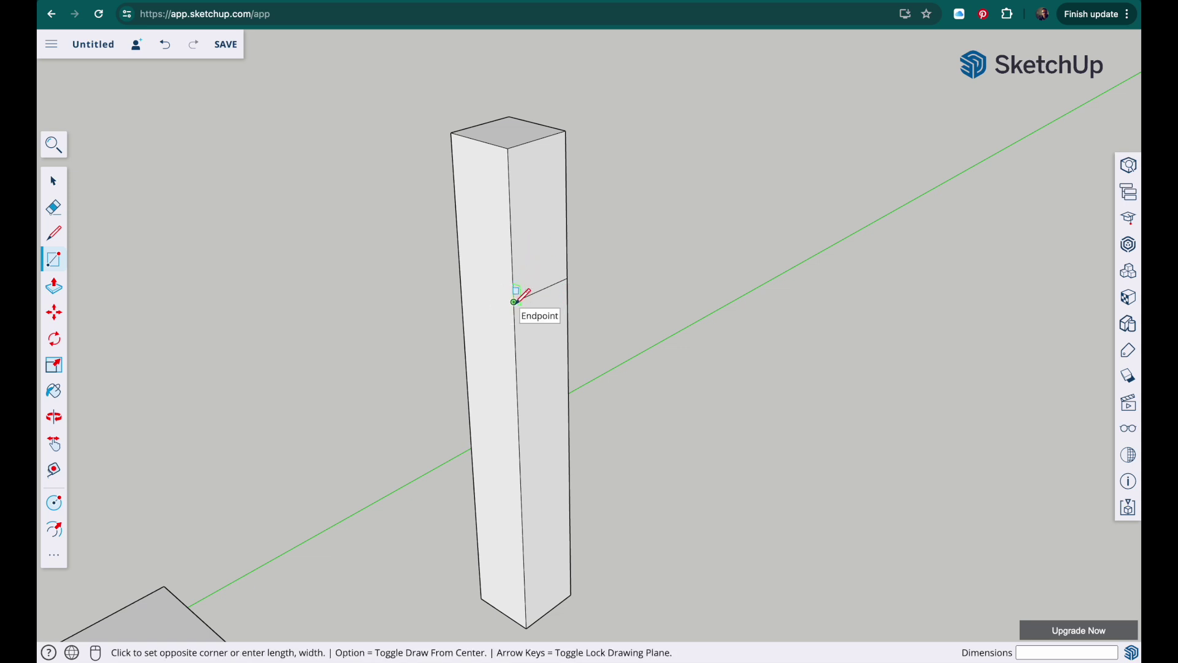
pyautogui.click(569, 347)
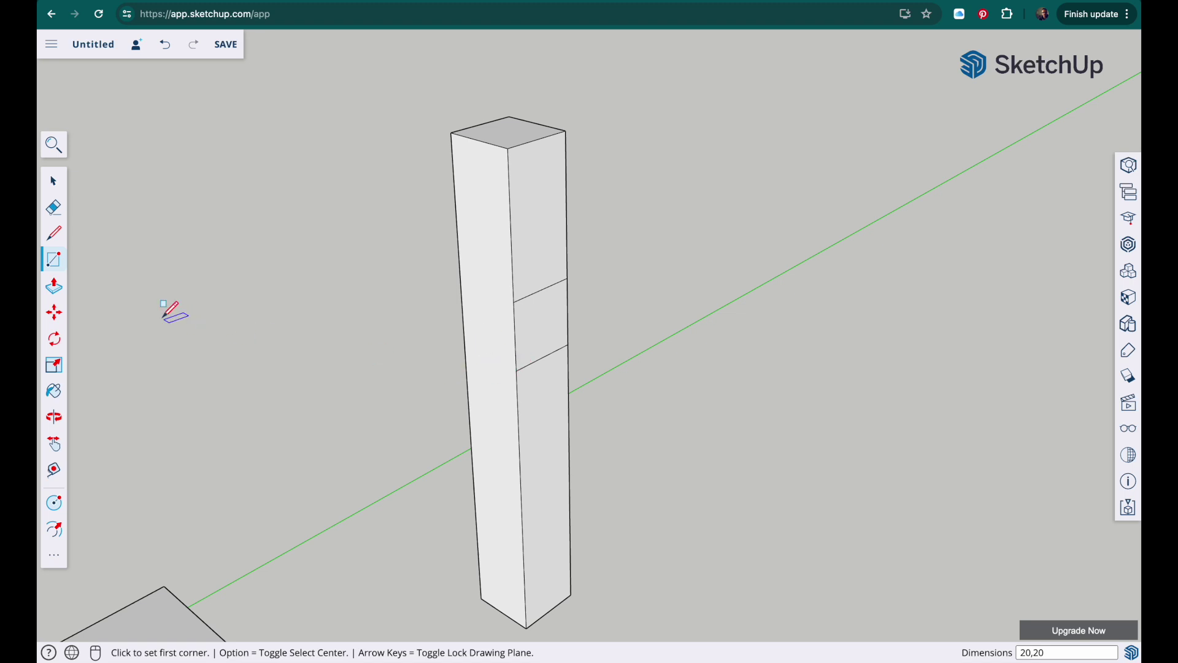
# - Push the middle square section 10 mm into the column to cut a notch
pyautogui.click(55, 290)
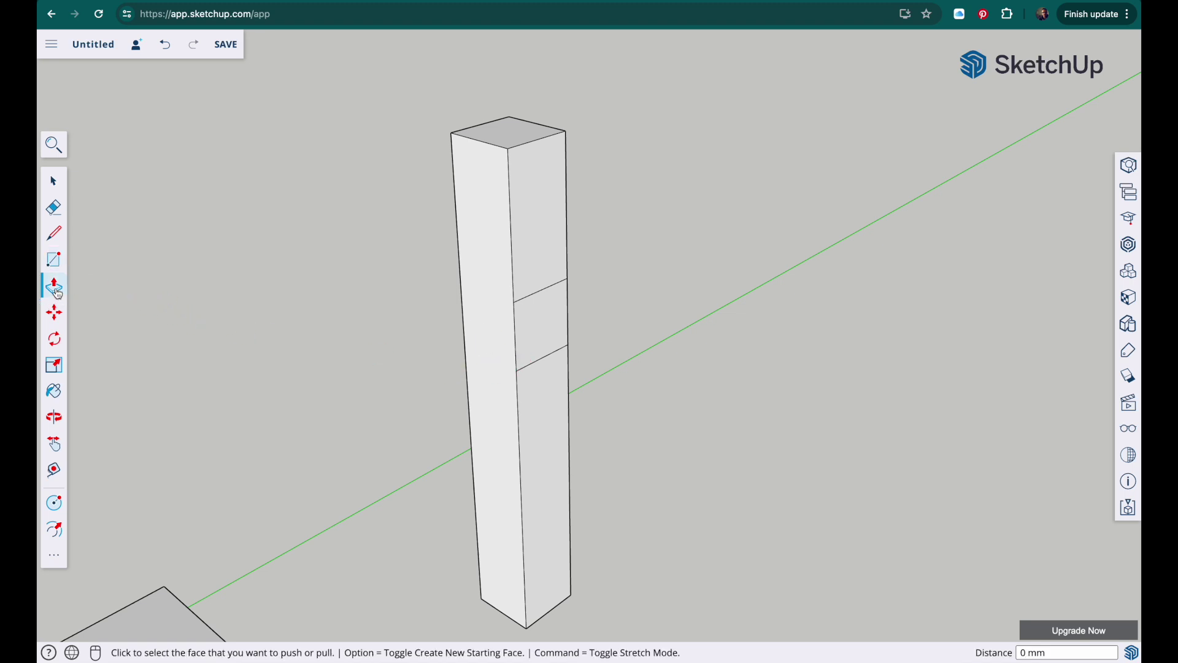
pyautogui.click(542, 335)
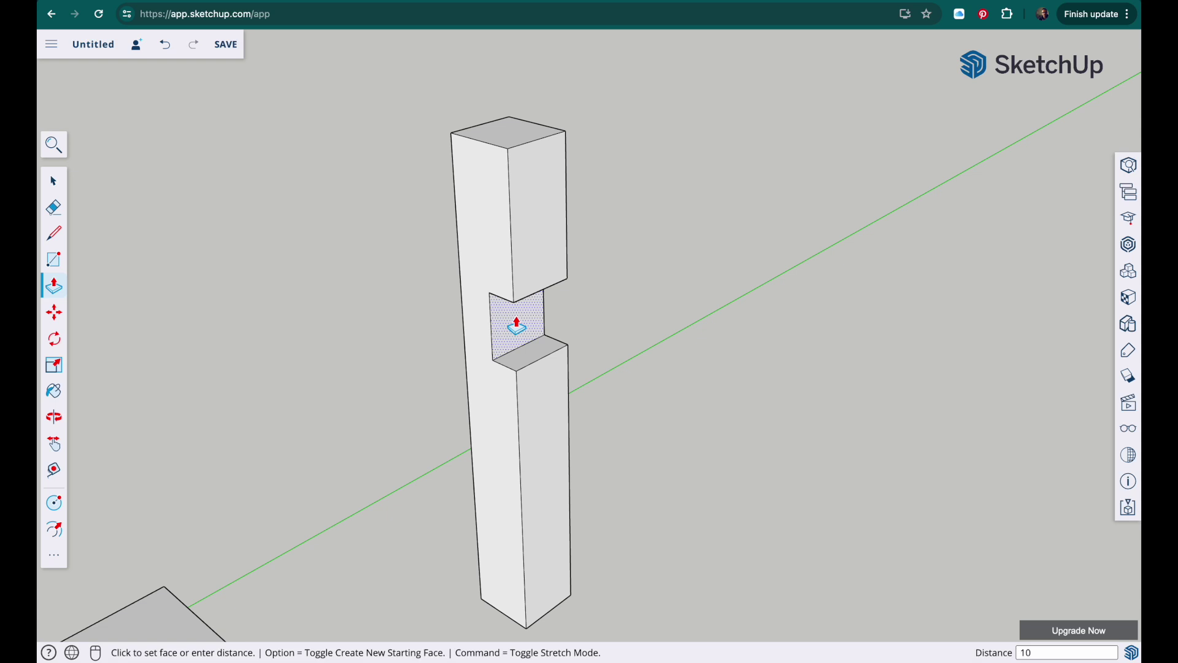
pyautogui.press('Return')
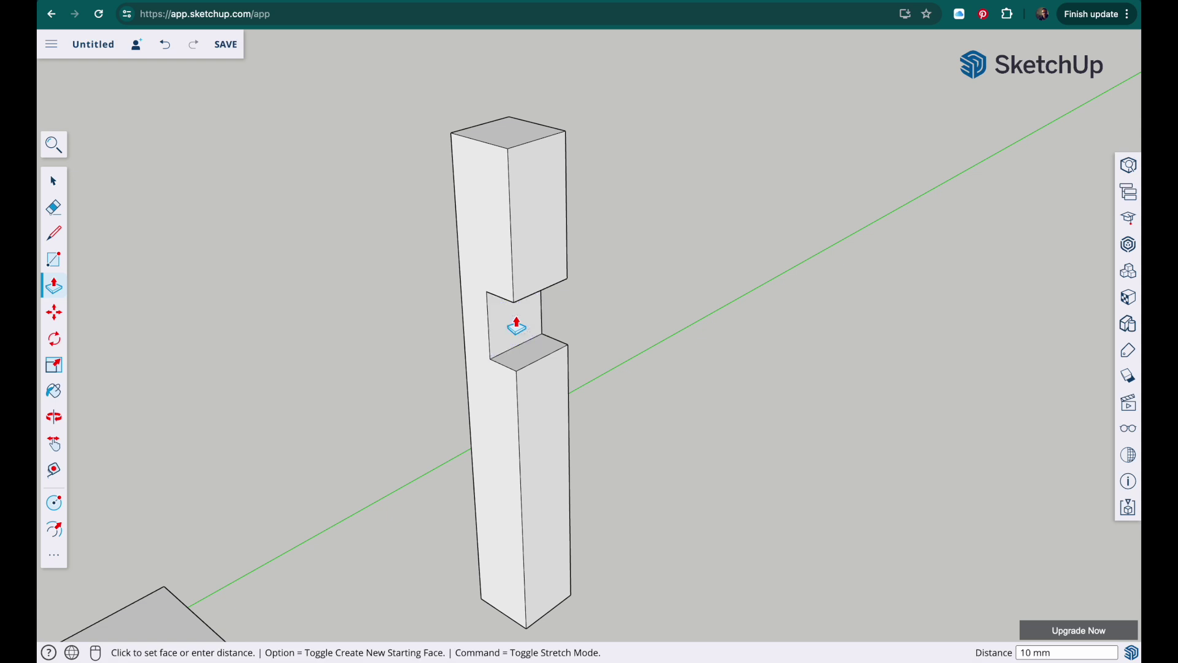
pyautogui.click(54, 181)
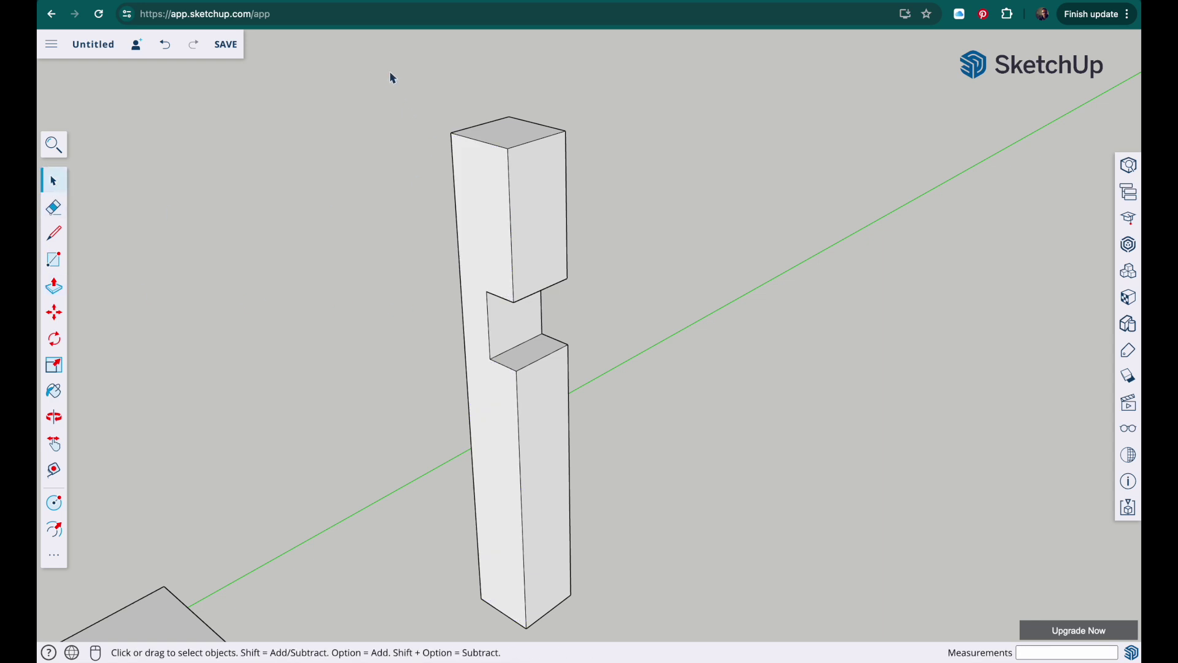
# - Select the notched column and make it a component named 'stem'
pyautogui.moveTo(391, 71); pyautogui.dragTo(637, 647)
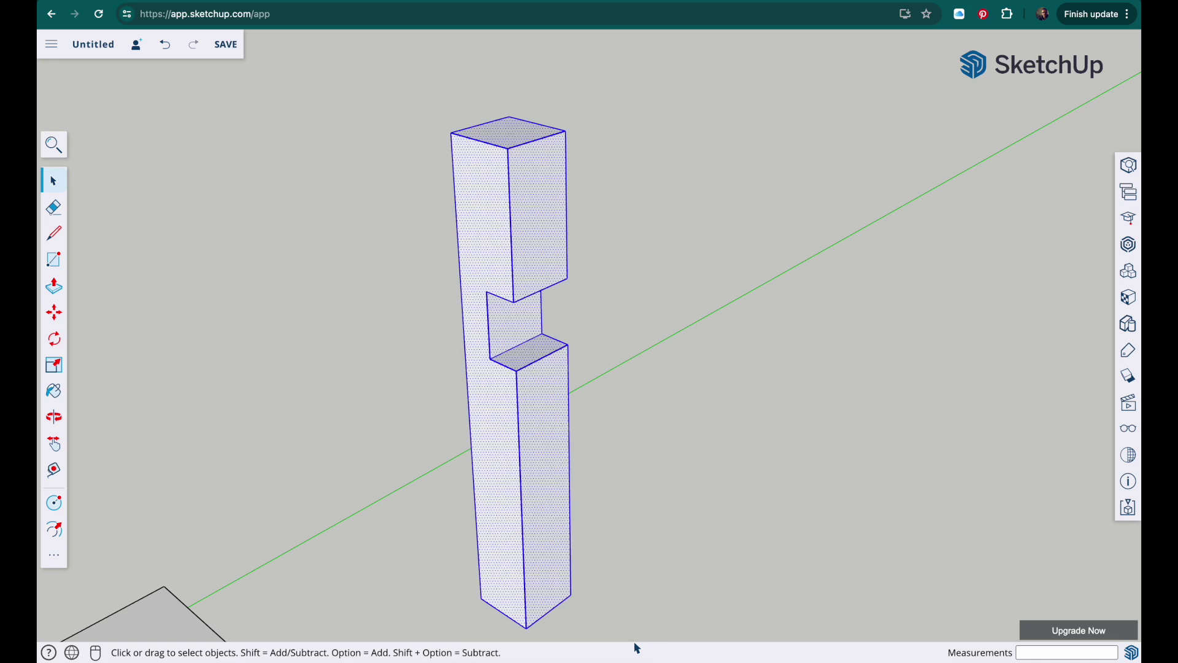
pyautogui.rightClick(514, 228)
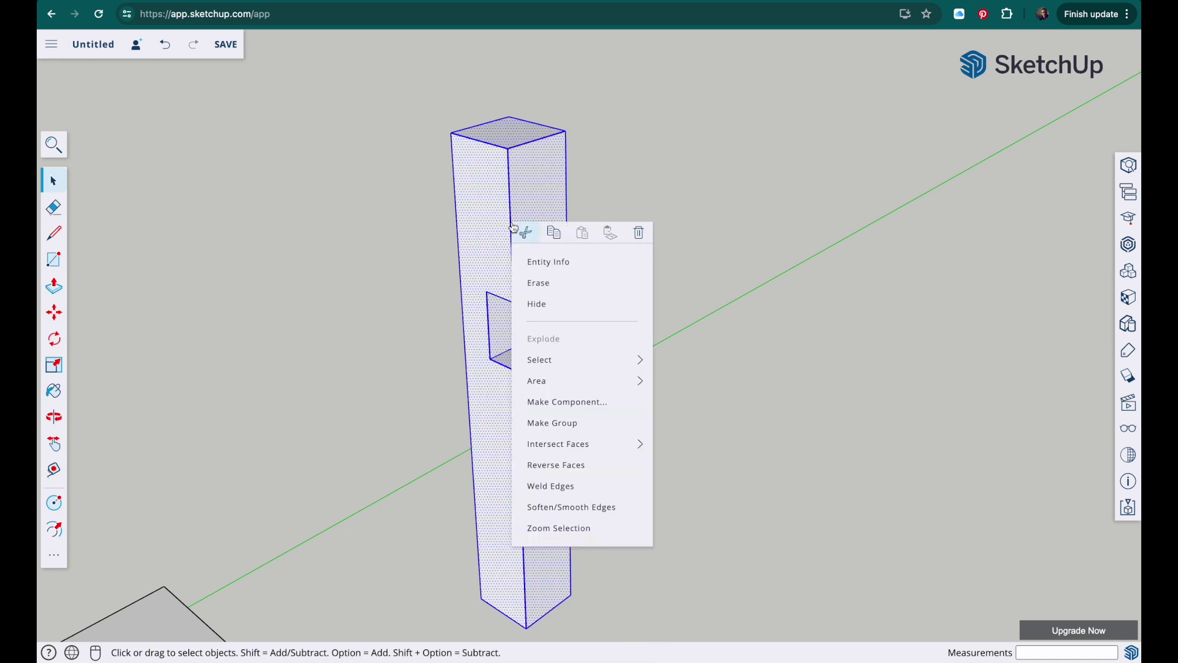
pyautogui.click(564, 410)
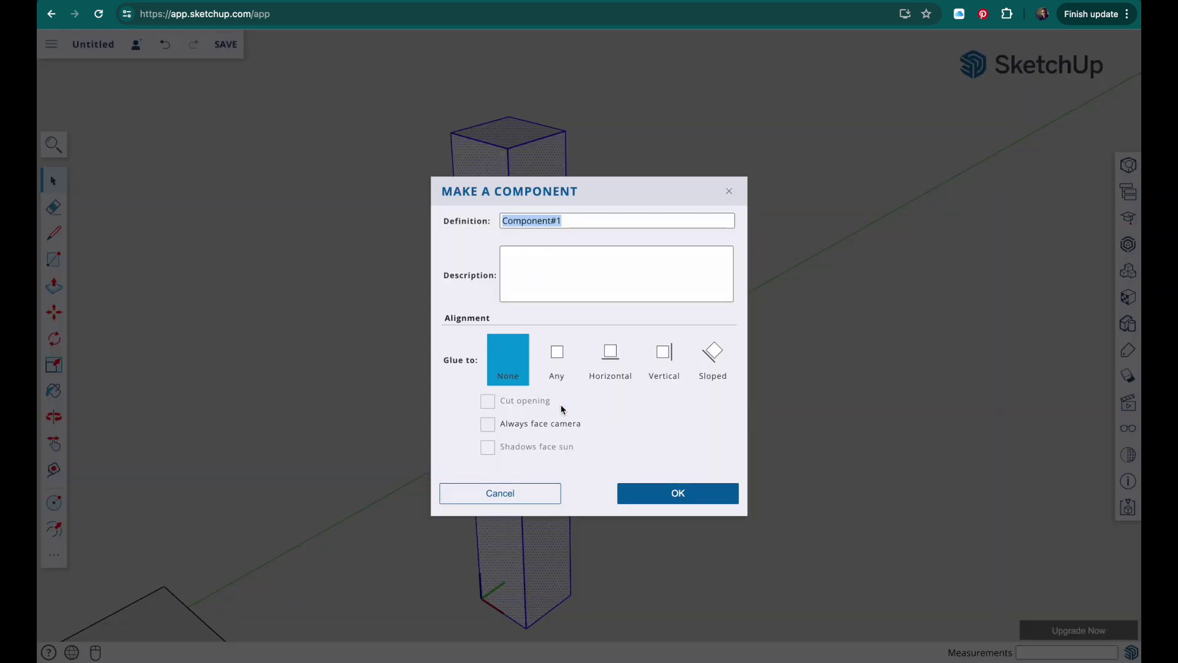
pyautogui.write('stem')
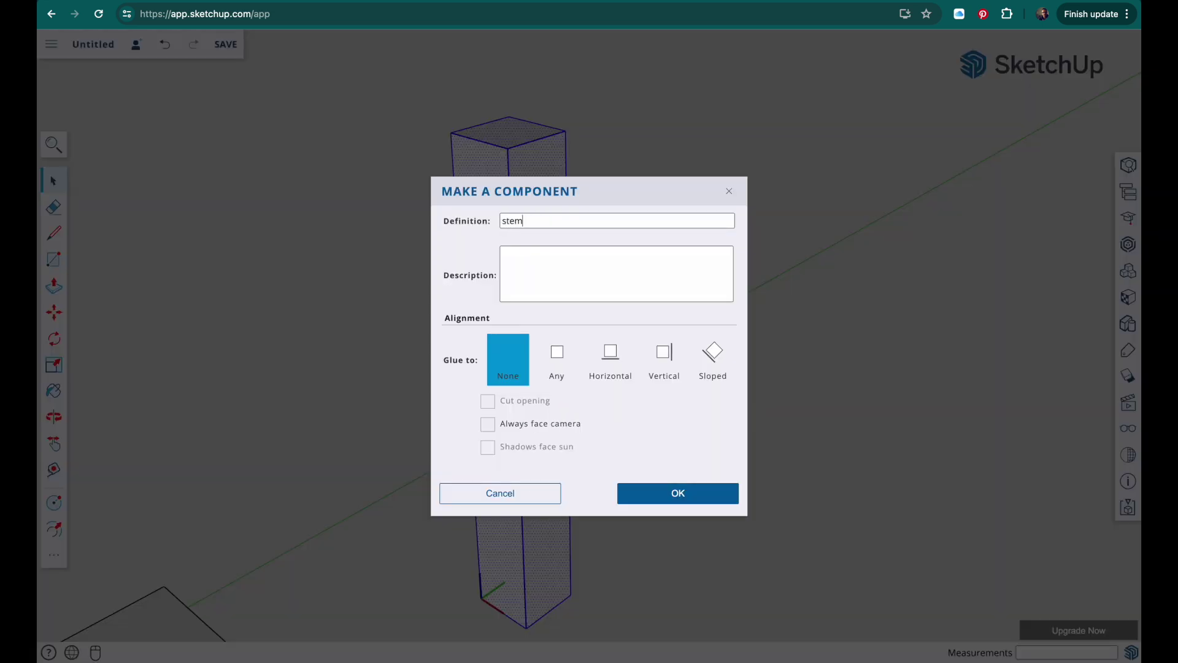
pyautogui.press('Return')
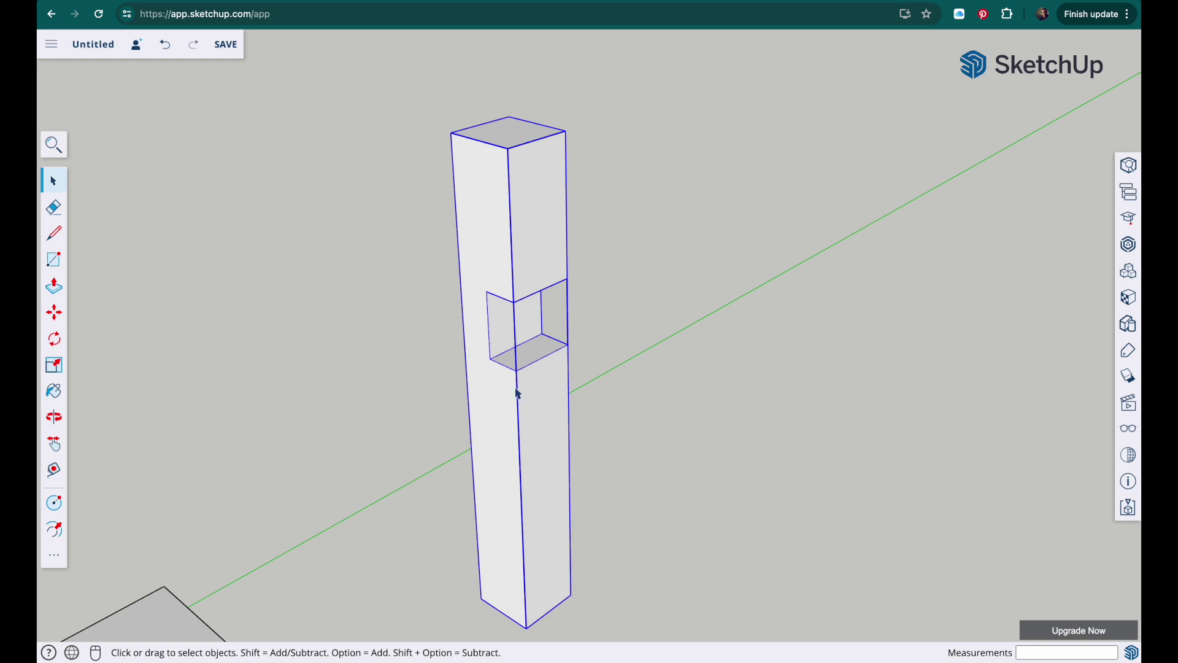
pyautogui.moveTo(537, 420); pyautogui.dragTo(297, 405, button='middle')
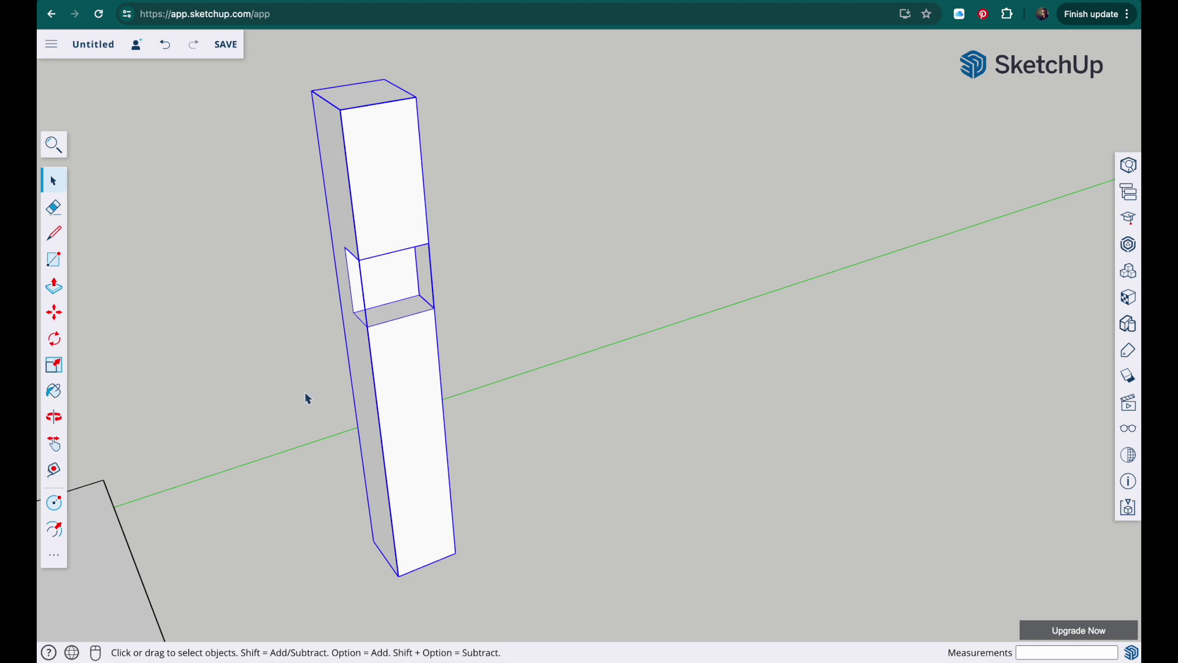
# - Copy the stem component with Move plus Alt and place the copy beside the original
pyautogui.click(55, 314)
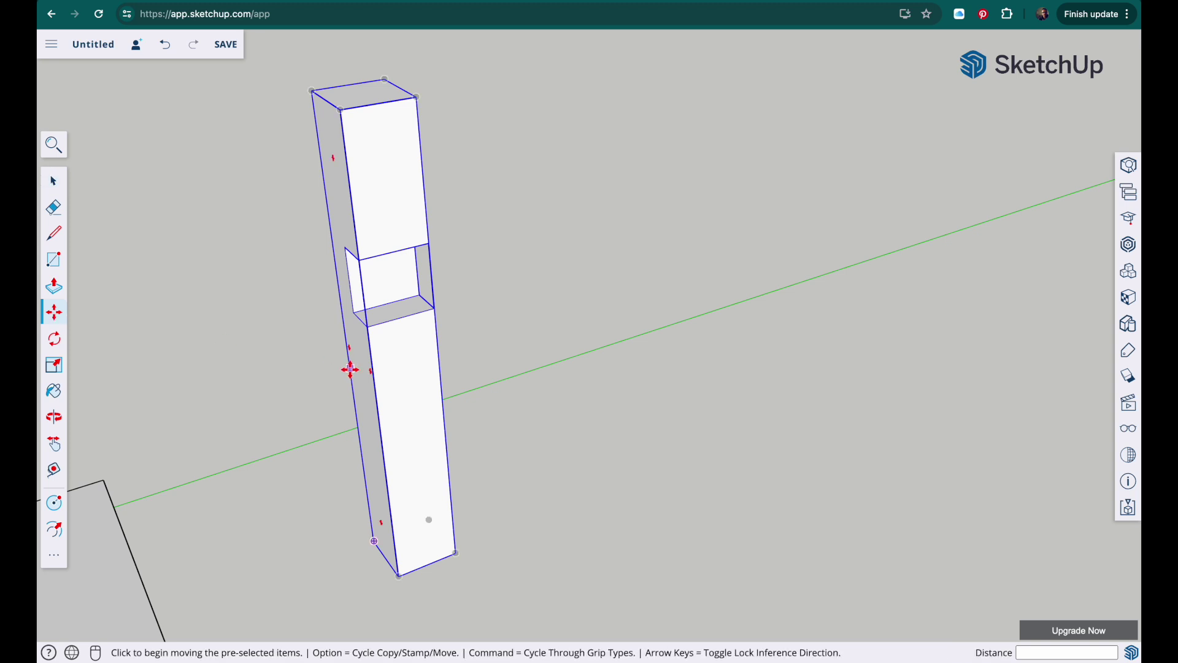
pyautogui.click(388, 397)
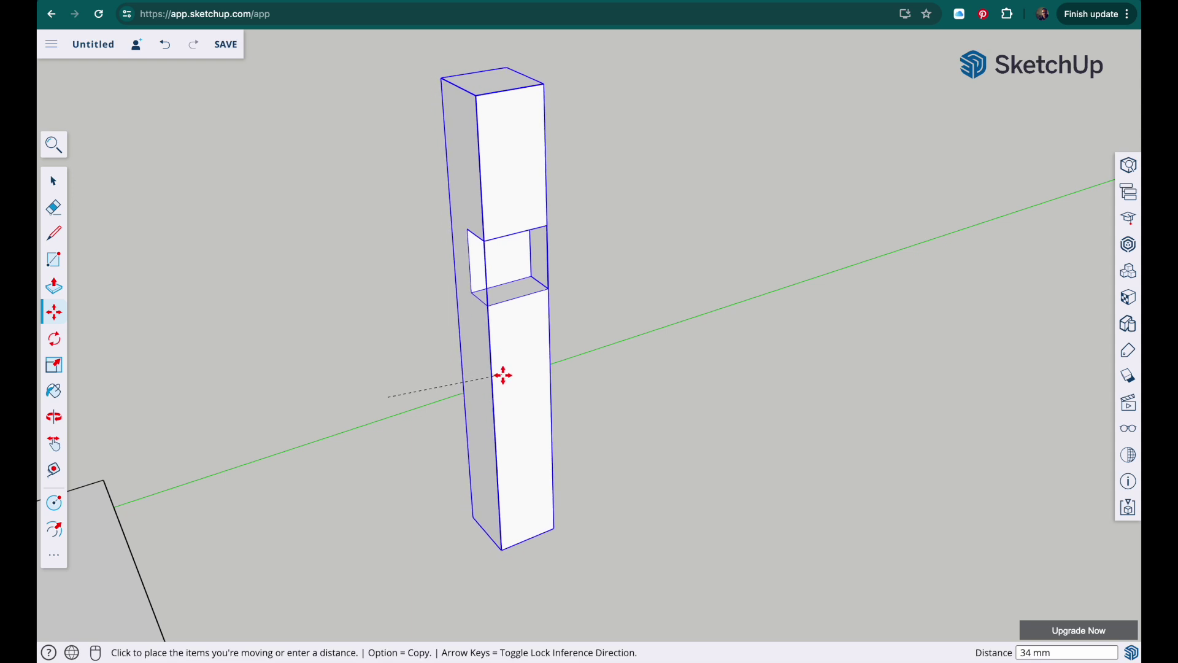
pyautogui.press('alt')
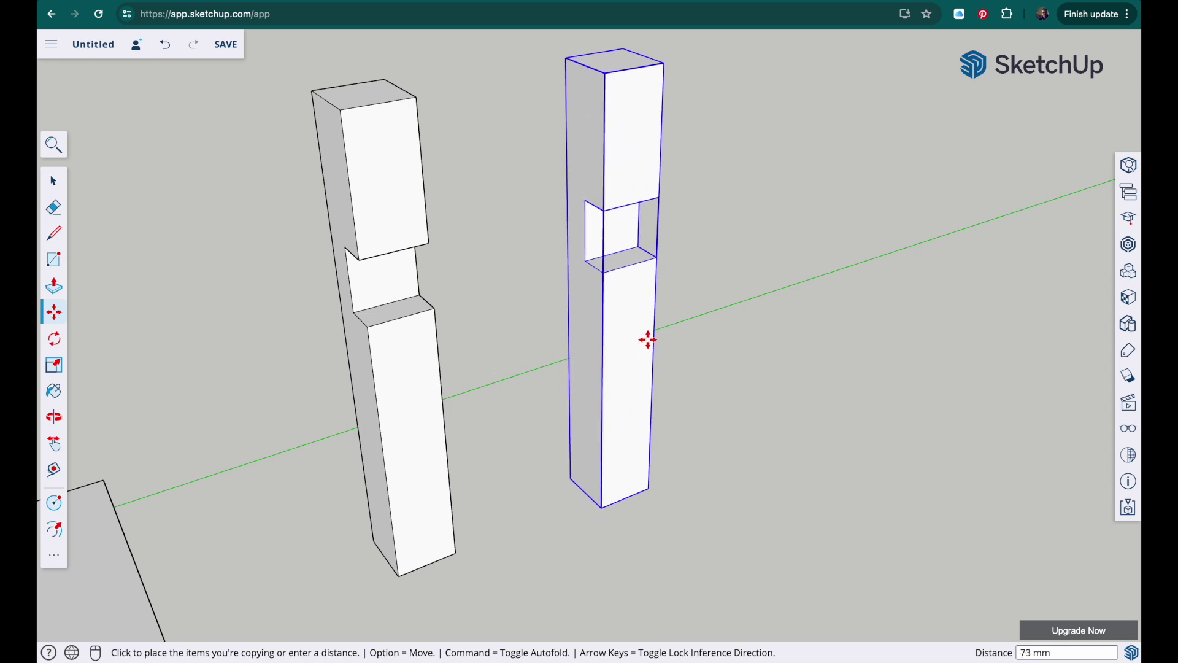
pyautogui.press('o')
pyautogui.moveTo(723, 358); pyautogui.dragTo(563, 276)
pyautogui.press('m')
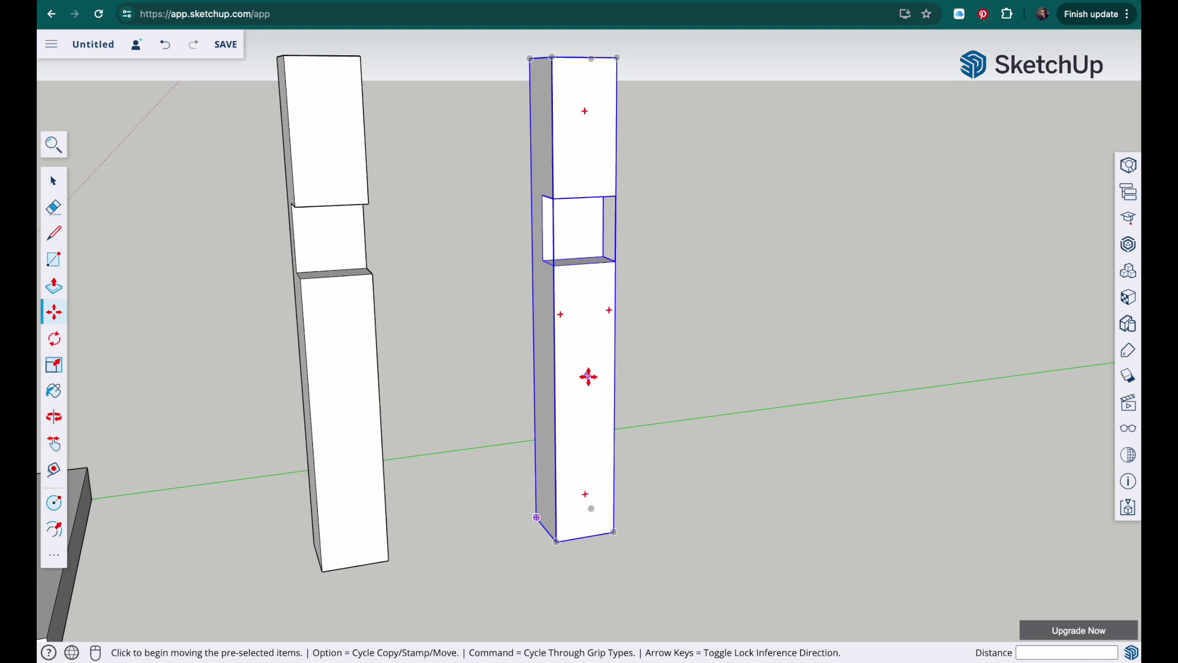
# - Open the right post for editing, then cancel the Push/Pull started on its bottom face
pyautogui.click(53, 183)
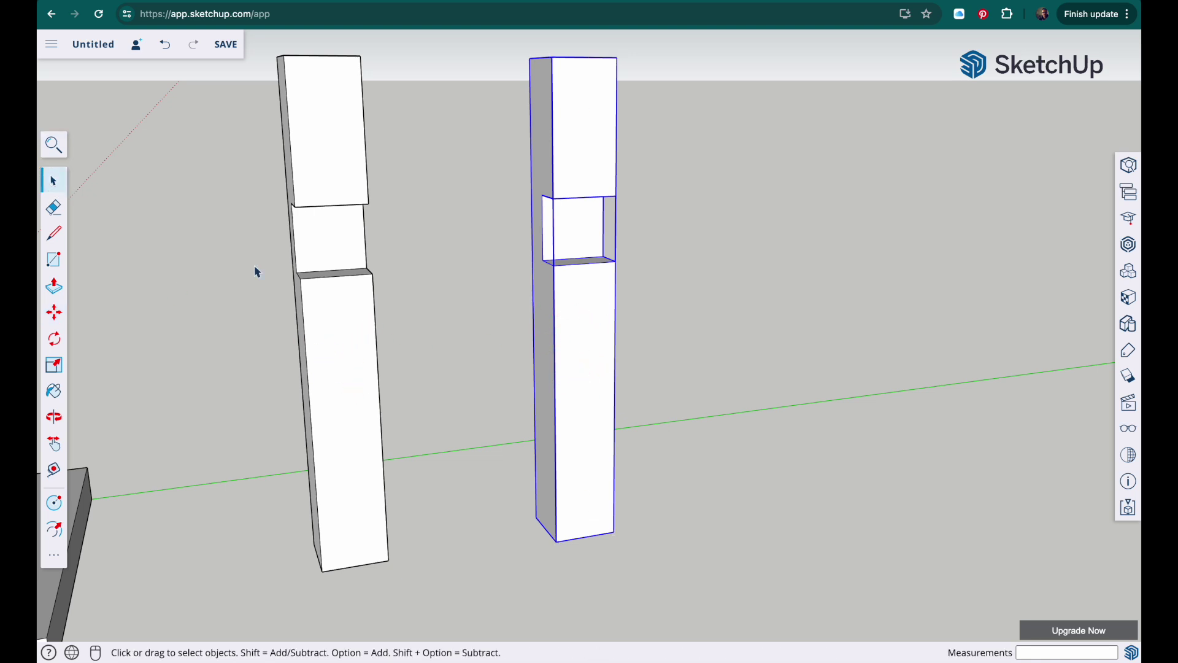
pyautogui.doubleClick(566, 367)
pyautogui.moveTo(647, 391); pyautogui.dragTo(530, 142, button='middle')
pyautogui.click(53, 287)
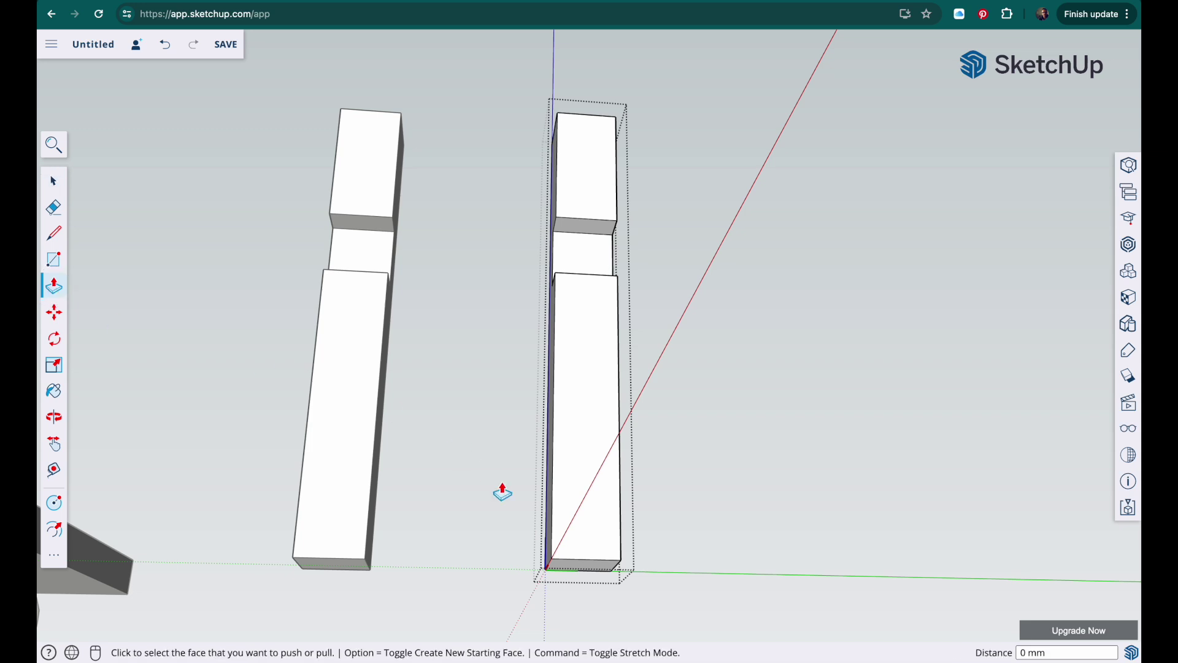
pyautogui.click(578, 571)
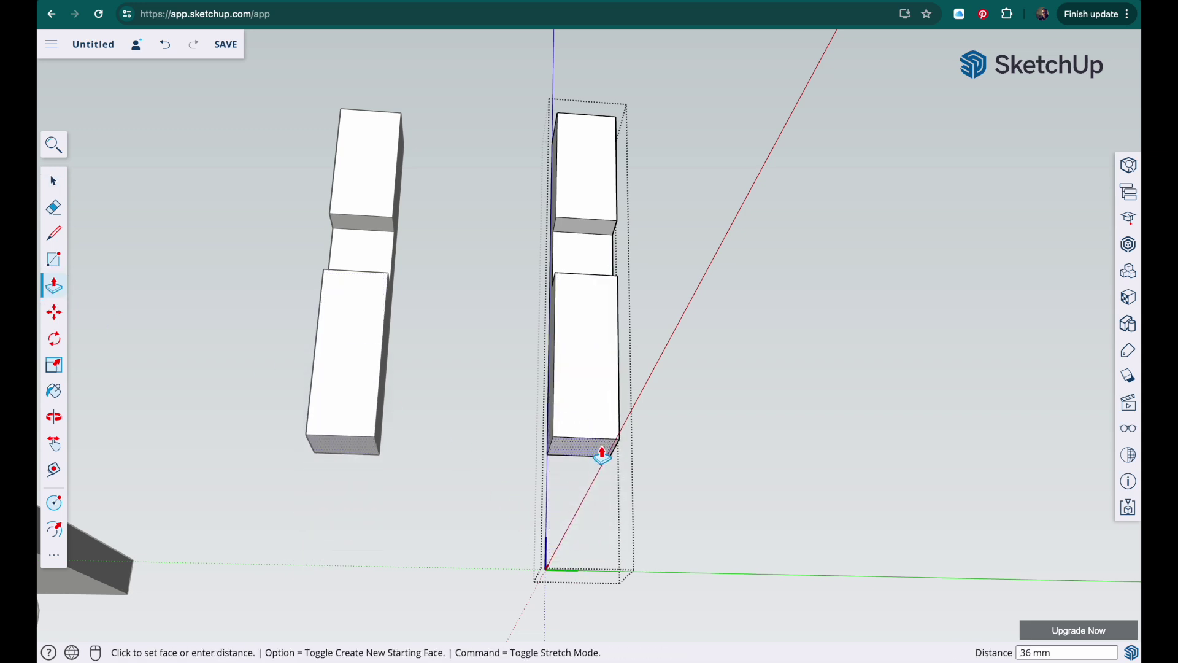
pyautogui.press('Escape')
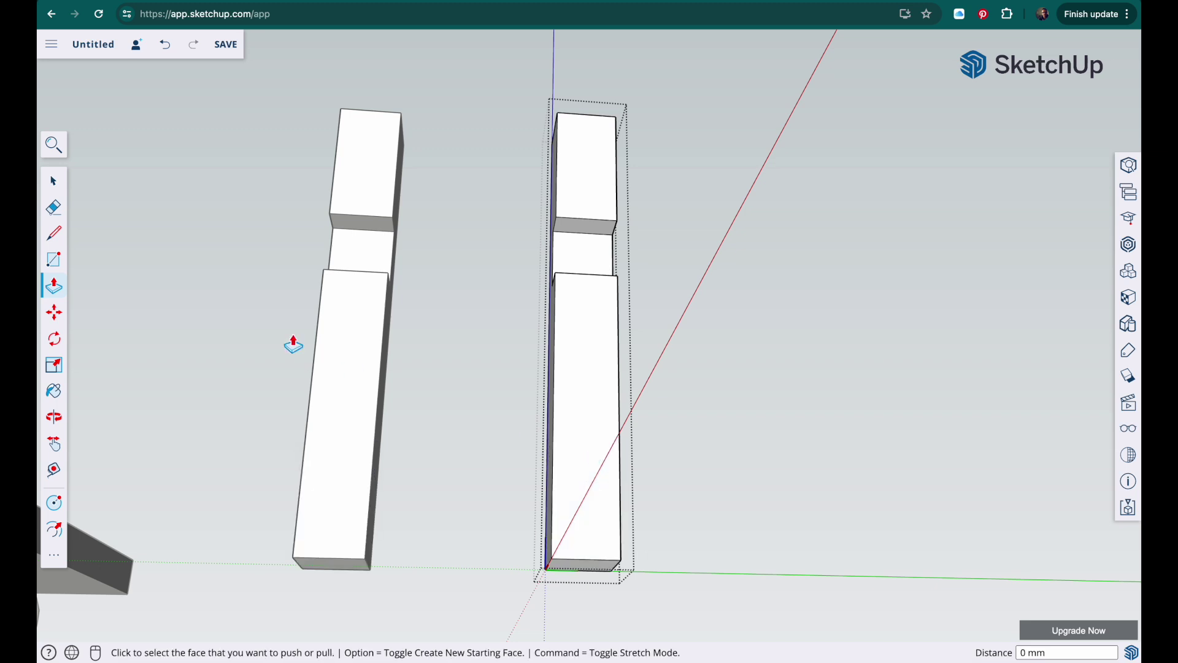
pyautogui.press('space')
# - Select the right post and apply Make Unique to separate it from the original stem
pyautogui.moveTo(198, 261); pyautogui.dragTo(265, 405)
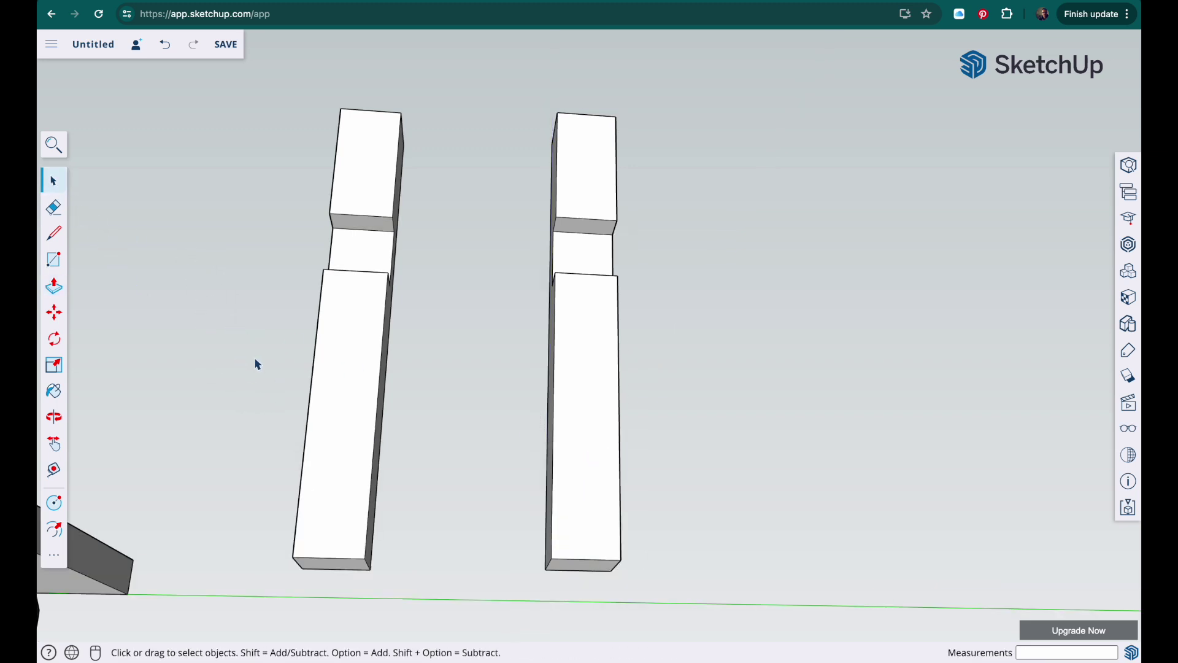
pyautogui.moveTo(494, 316); pyautogui.dragTo(606, 369, button='middle')
pyautogui.click(583, 337)
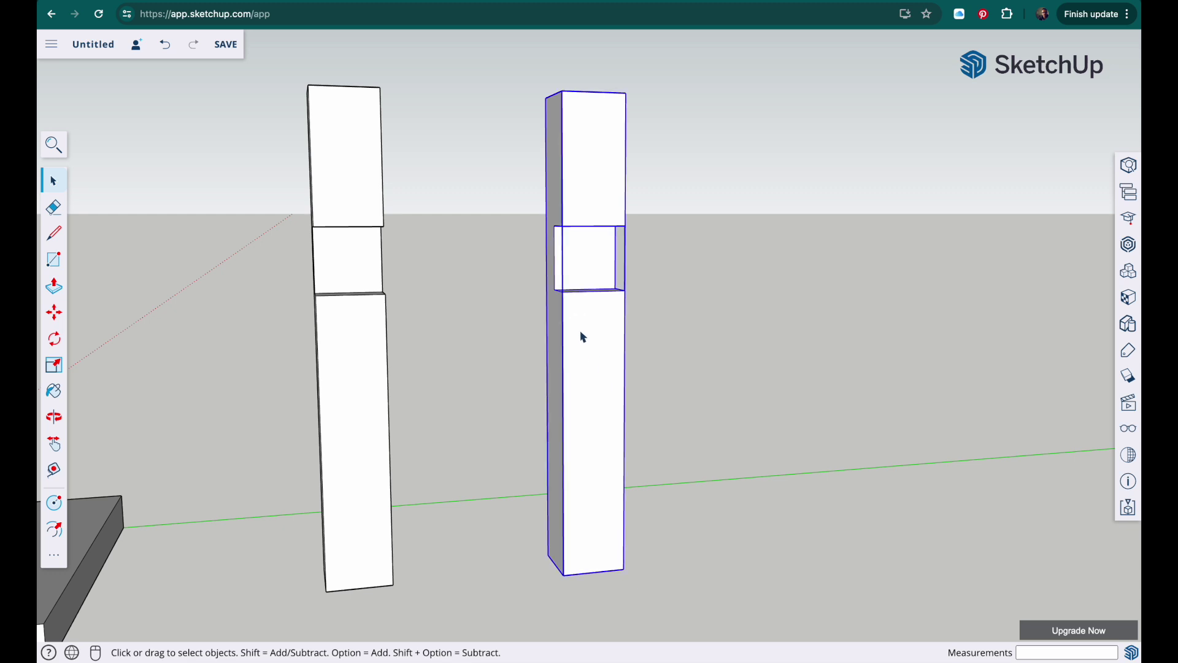
pyautogui.rightClick(583, 331)
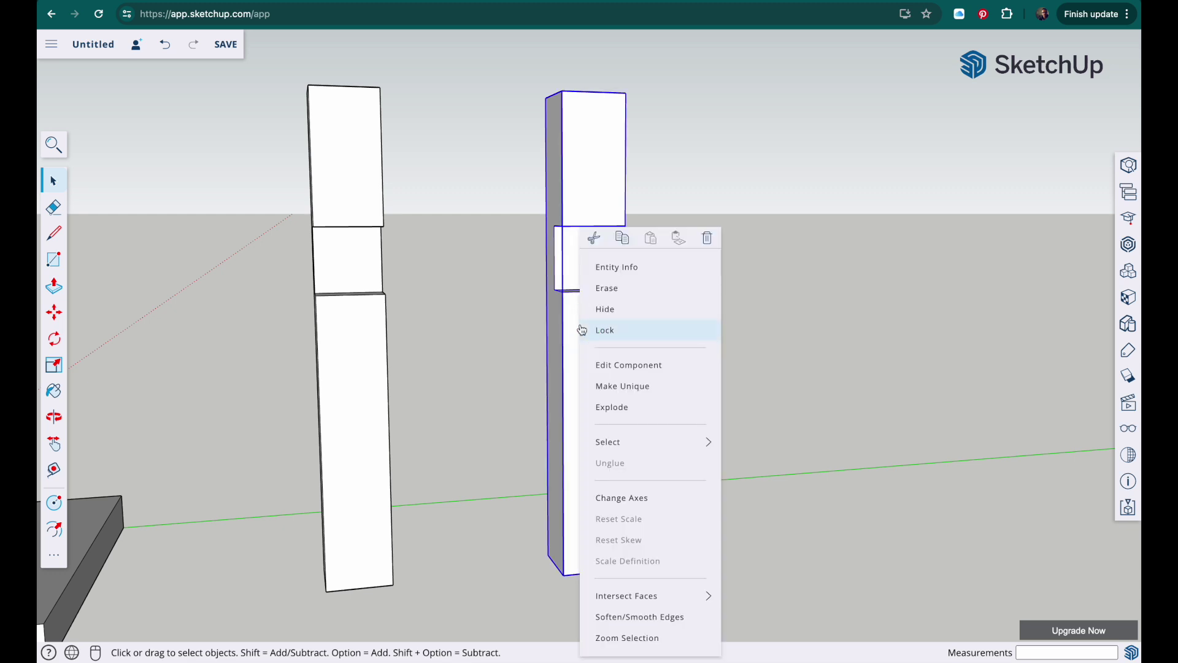
pyautogui.click(630, 388)
pyautogui.click(657, 390)
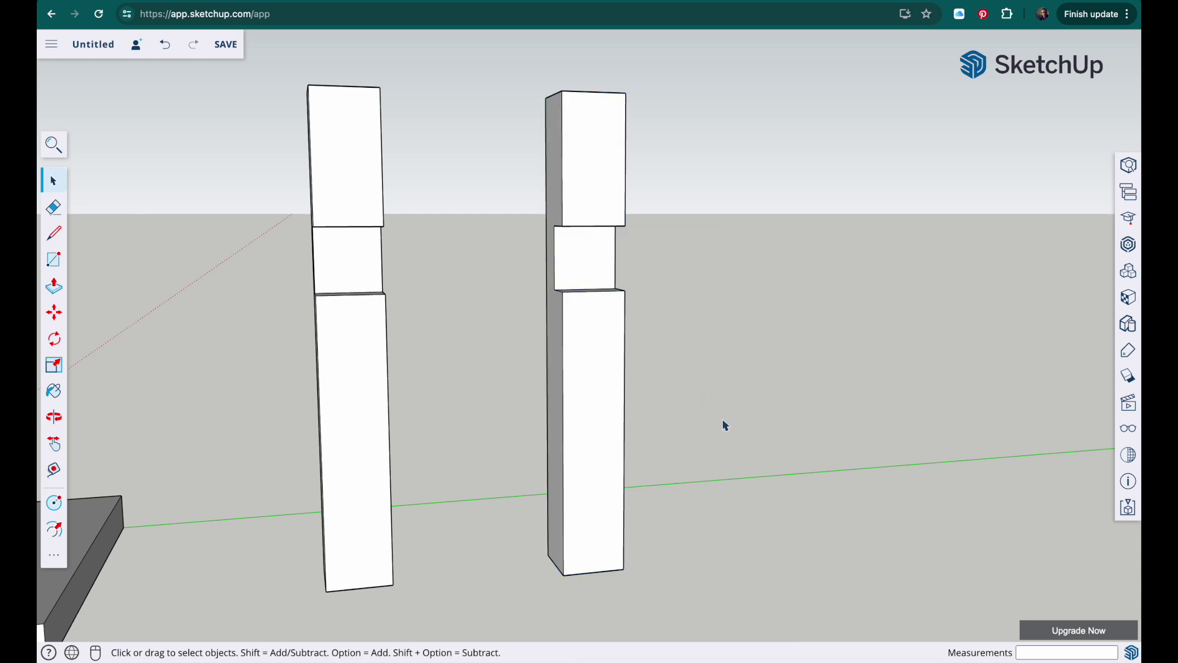
pyautogui.moveTo(725, 425); pyautogui.dragTo(605, 362, button='middle')
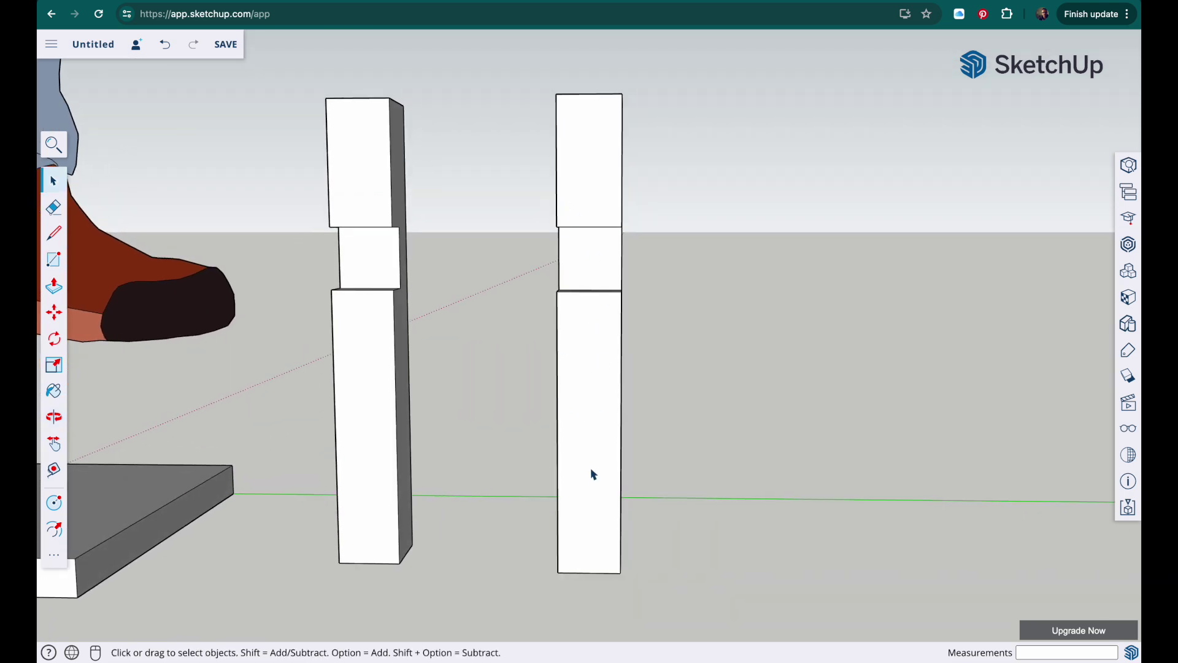
# - Open the right column component for editing via its right-click Edit Component
pyautogui.moveTo(593, 475); pyautogui.dragTo(581, 374, button='middle')
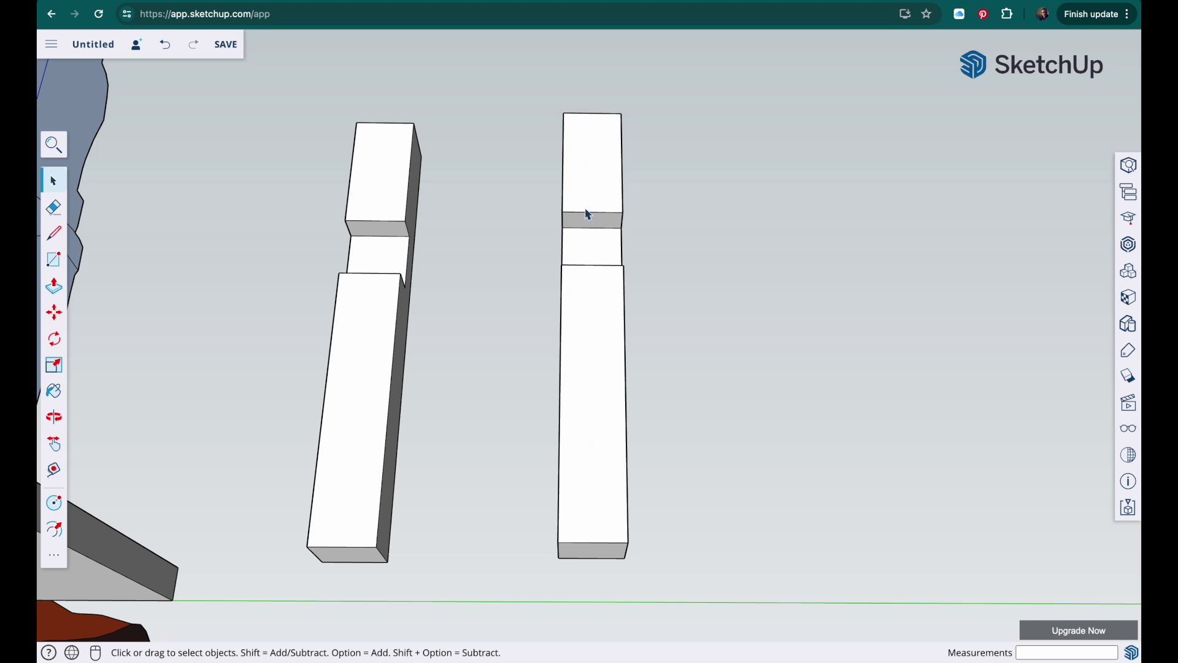
pyautogui.doubleClick(586, 357)
pyautogui.click(776, 353)
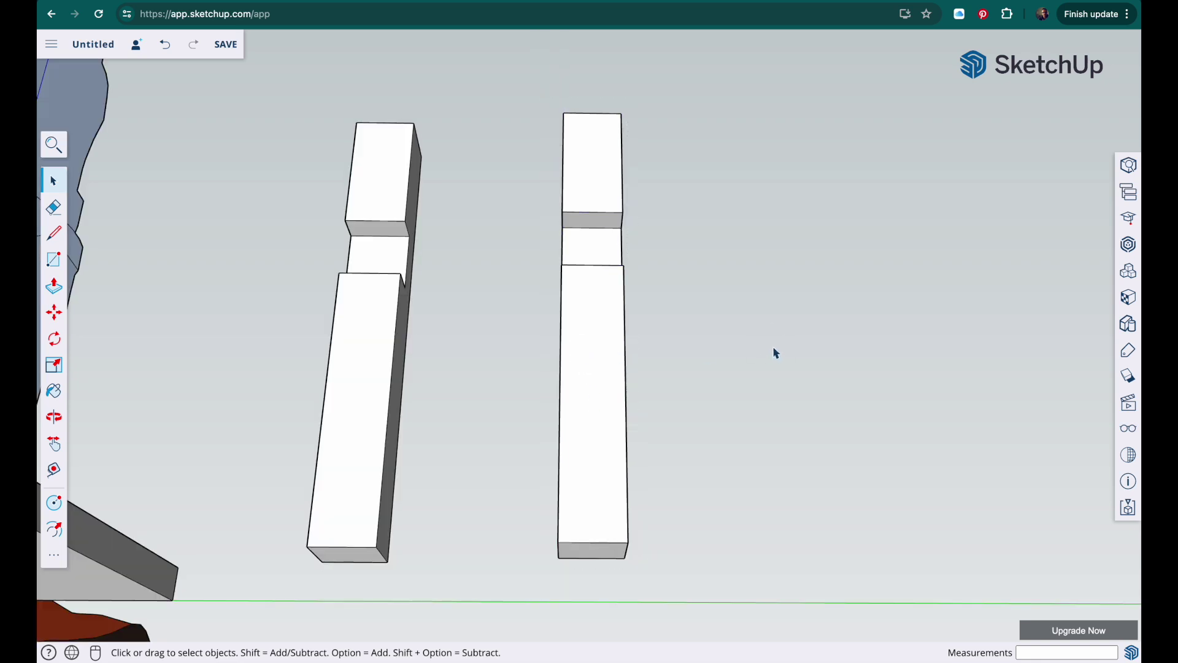
pyautogui.rightClick(597, 345)
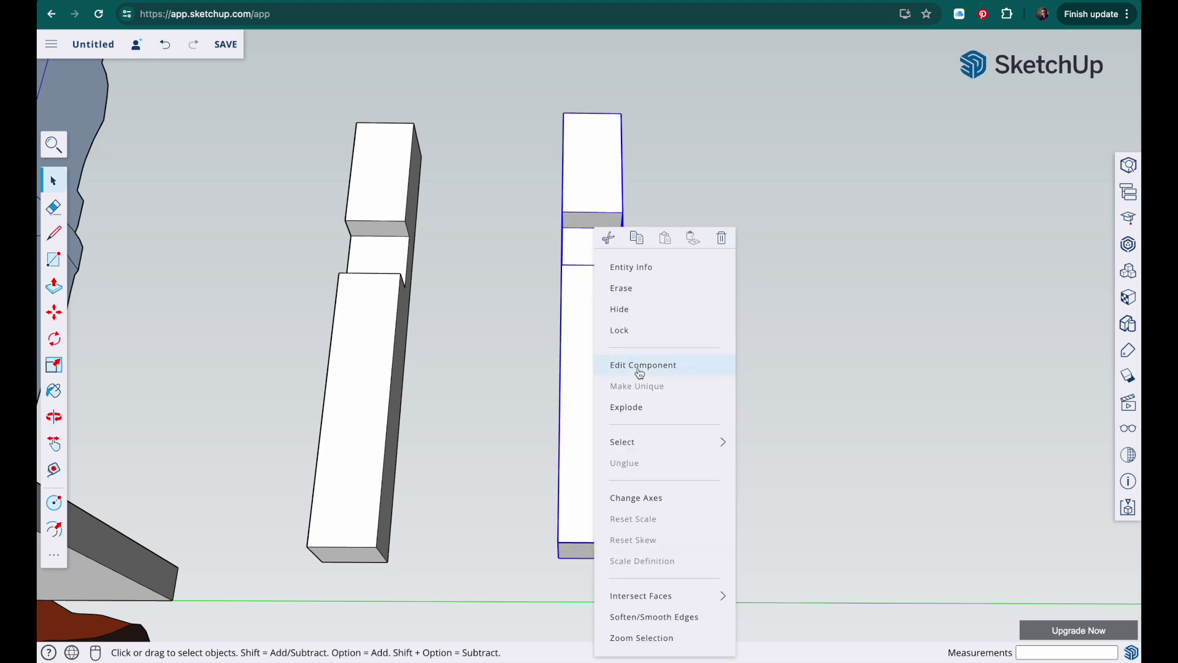
pyautogui.click(639, 372)
pyautogui.moveTo(639, 374); pyautogui.dragTo(403, 487, button='middle')
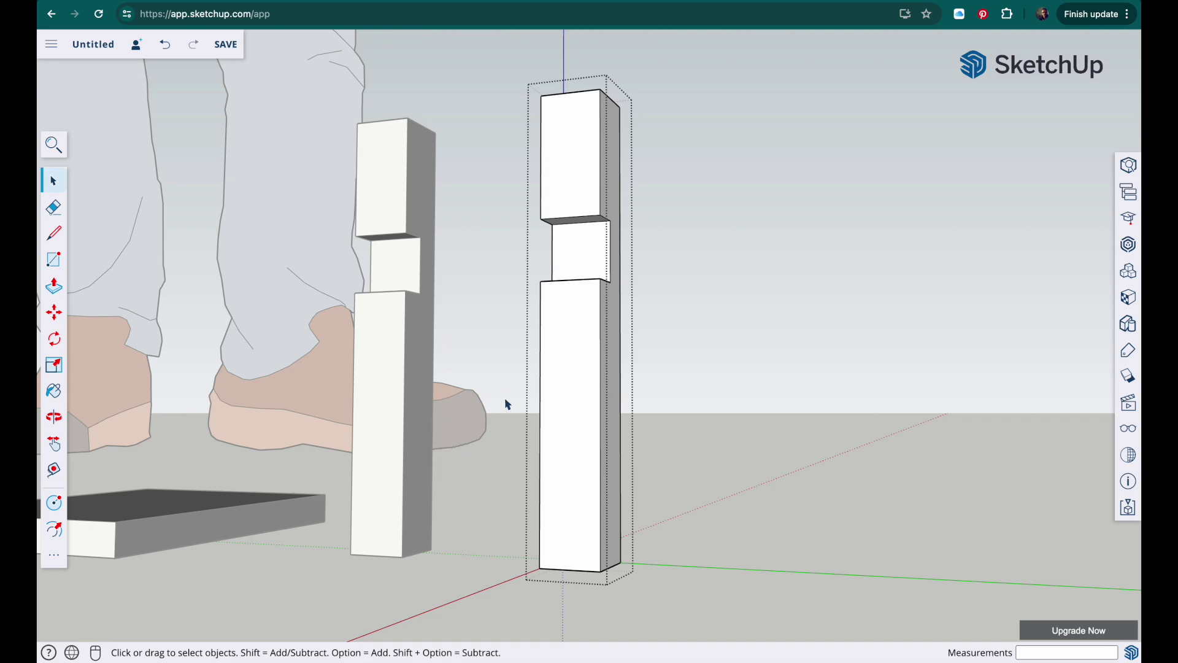
pyautogui.moveTo(508, 405); pyautogui.dragTo(626, 297, button='middle')
pyautogui.press('space')
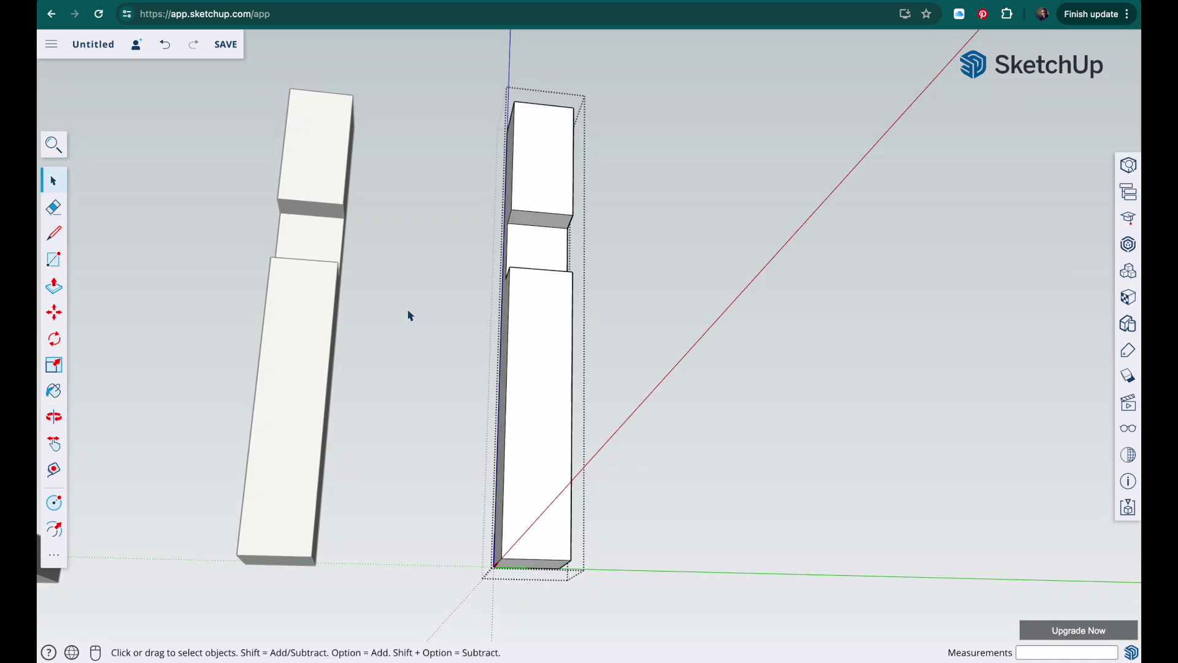
# - Push the column's bottom face up 50 mm and exit the component edit
pyautogui.click(53, 287)
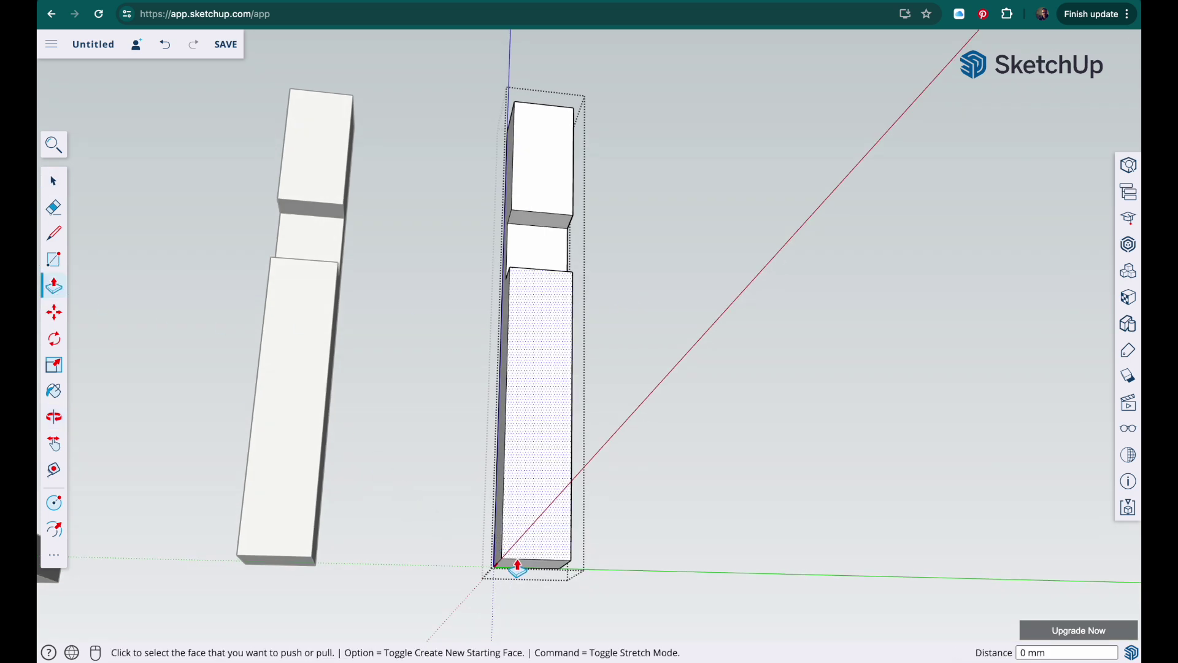
pyautogui.moveTo(523, 566); pyautogui.dragTo(526, 524, button='middle')
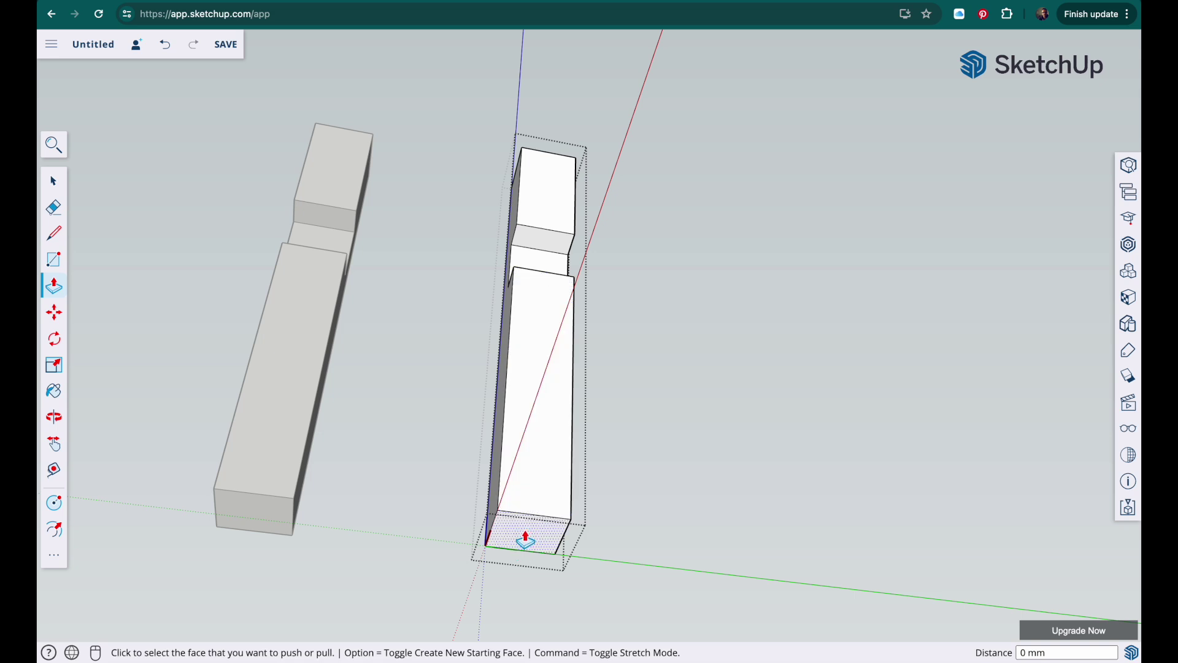
pyautogui.click(526, 540)
pyautogui.click(534, 402)
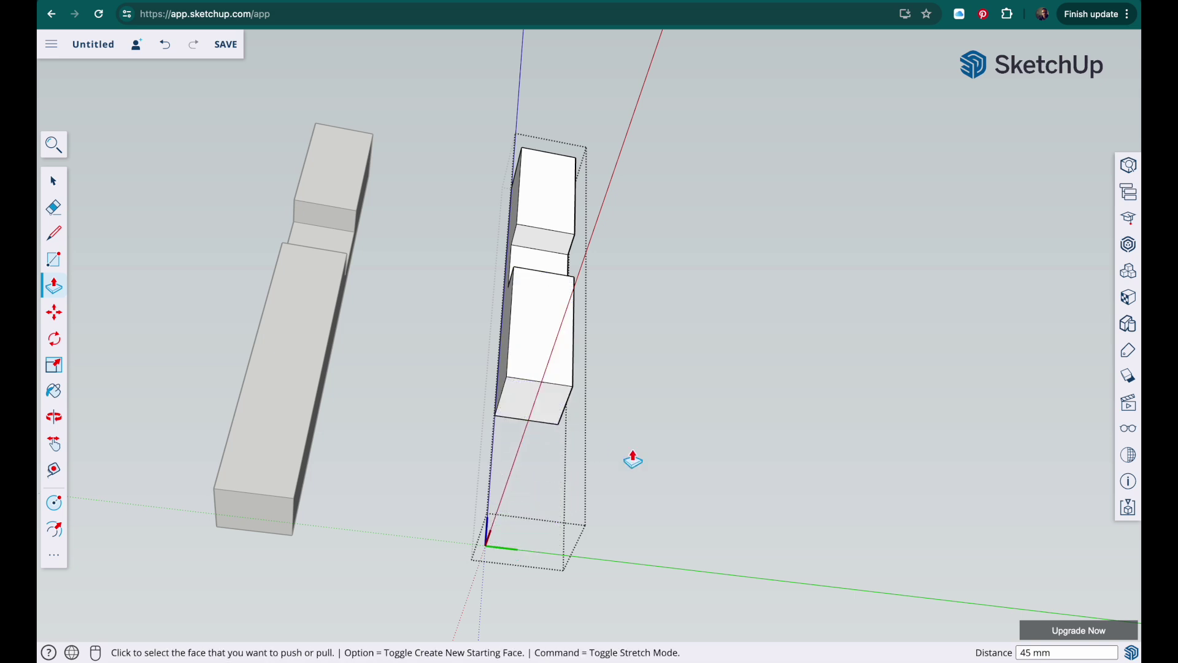
pyautogui.write('50')
pyautogui.press('Return')
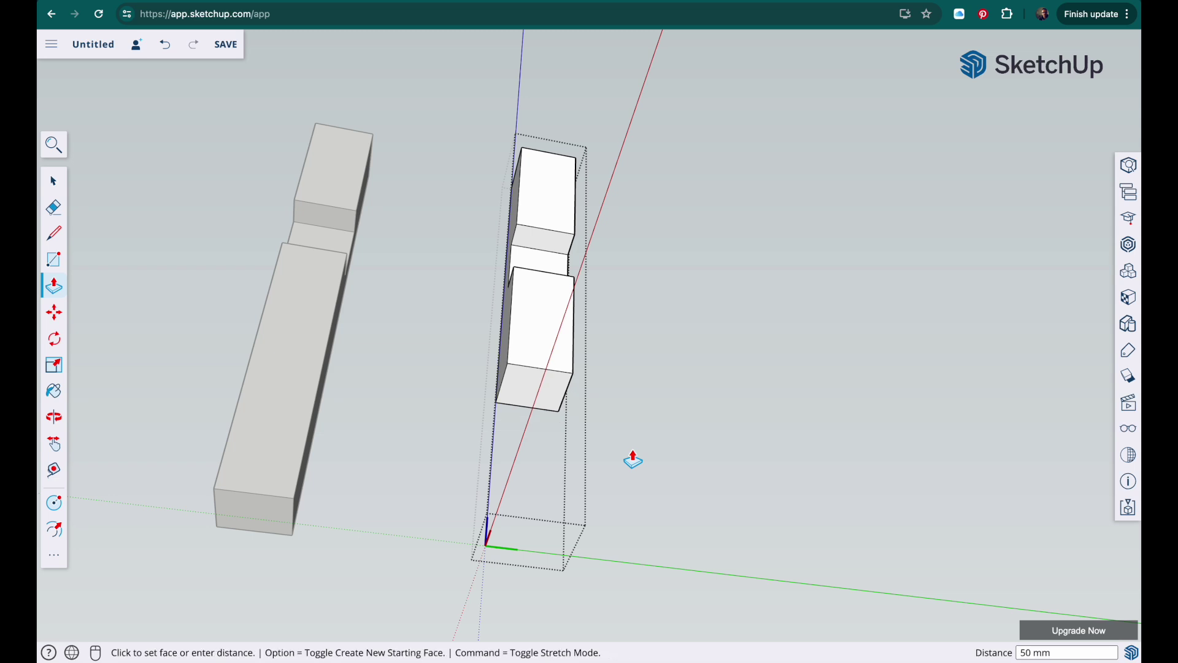
pyautogui.moveTo(526, 271); pyautogui.dragTo(479, 465, button='middle')
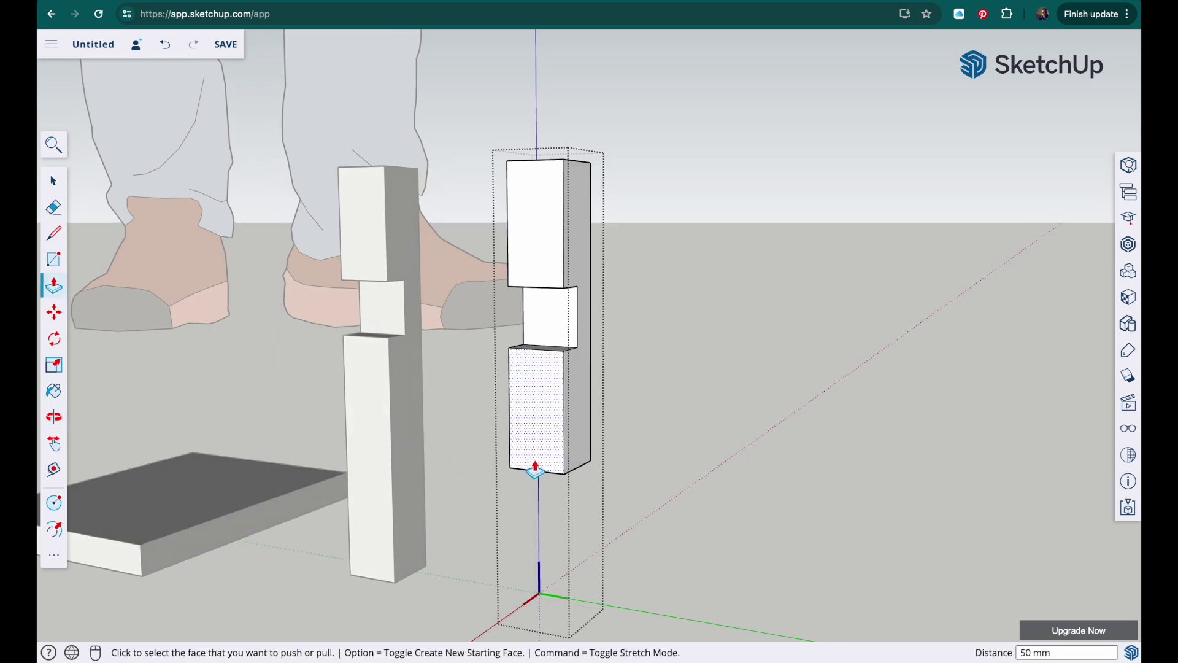
pyautogui.click(54, 182)
pyautogui.click(765, 419)
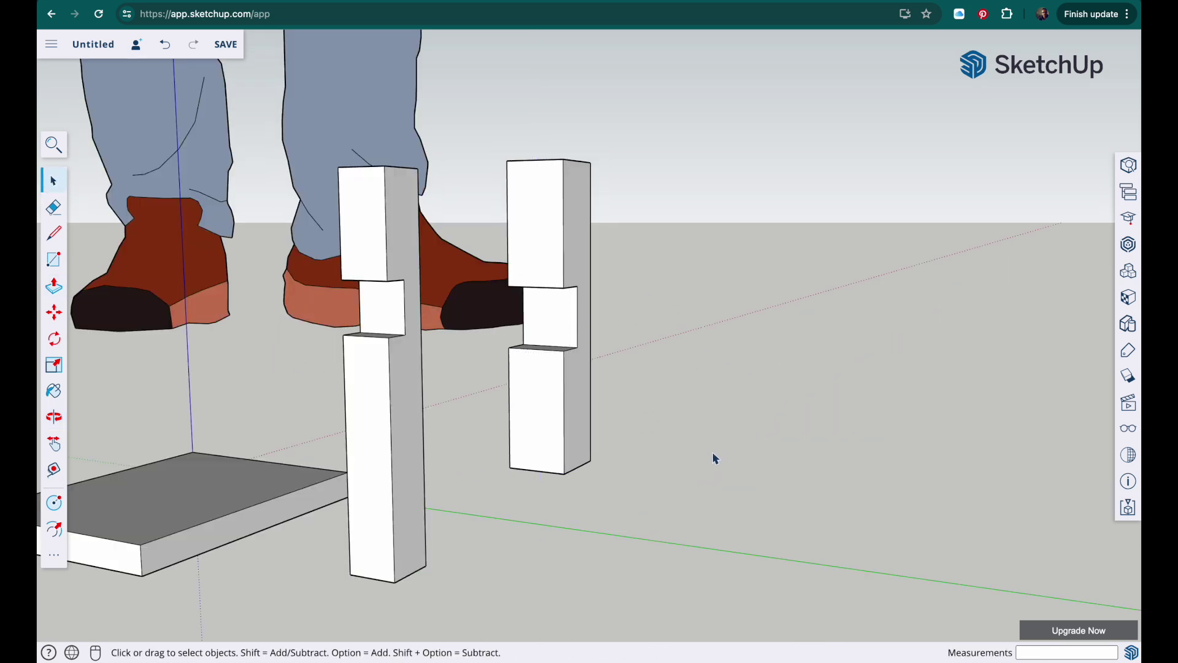
# - Rotate the shortened column 180° to lie horizontal, then -90° so its notch faces up
pyautogui.moveTo(479, 313); pyautogui.dragTo(749, 347, button='middle')
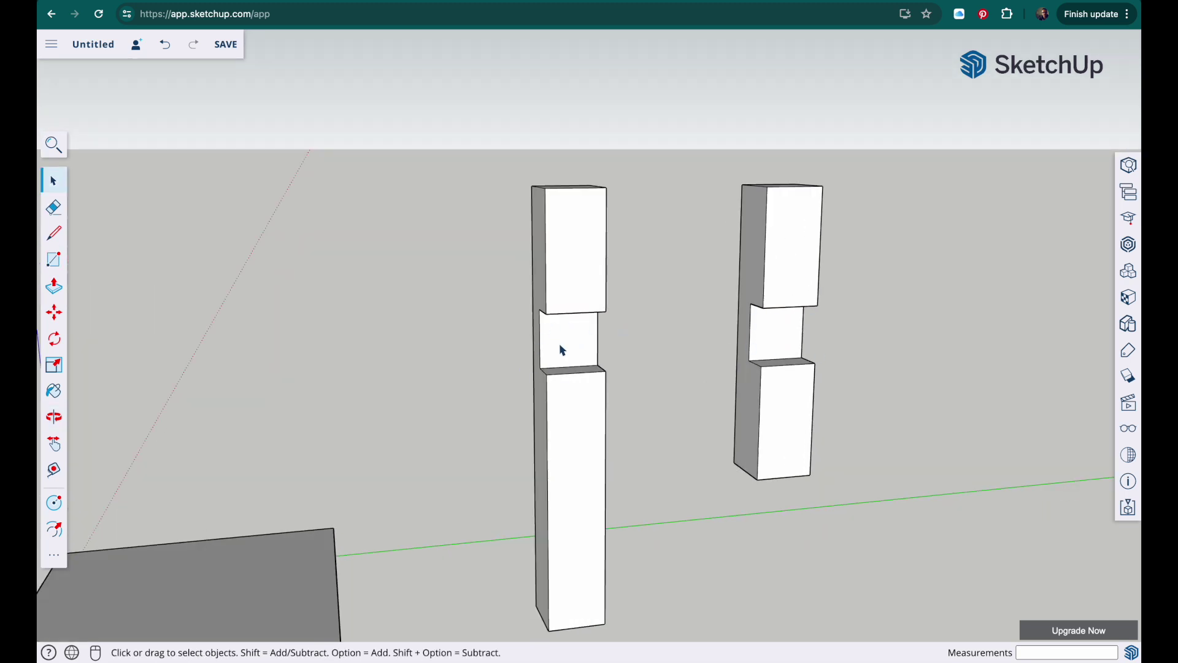
pyautogui.click(774, 248)
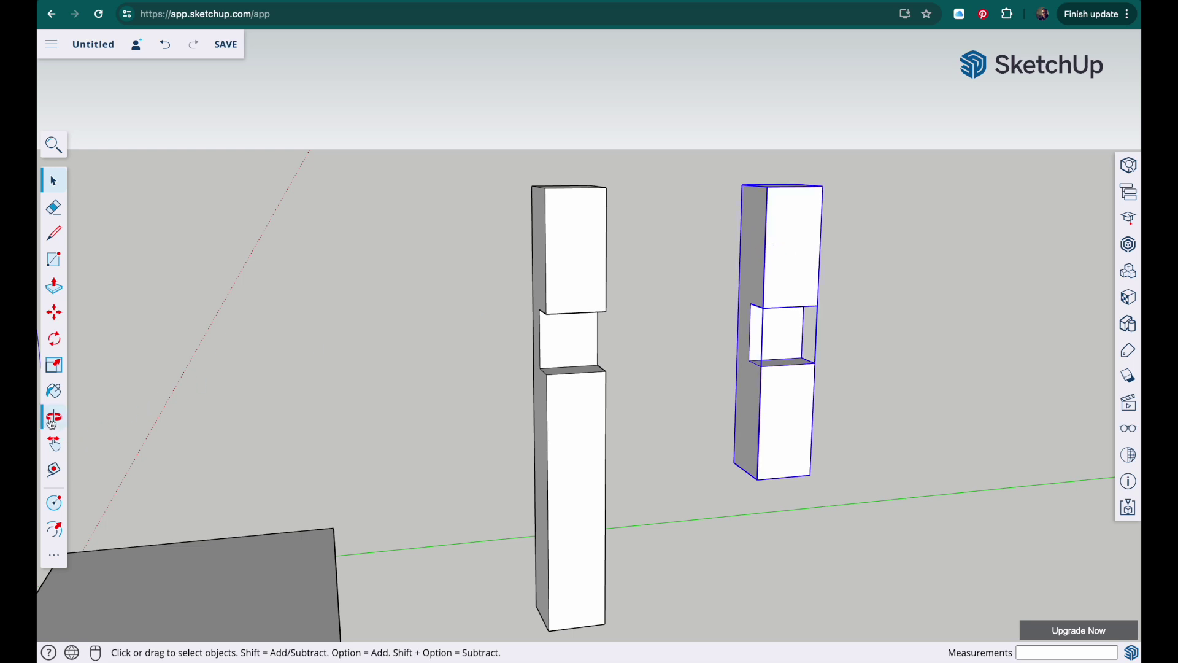
pyautogui.click(56, 317)
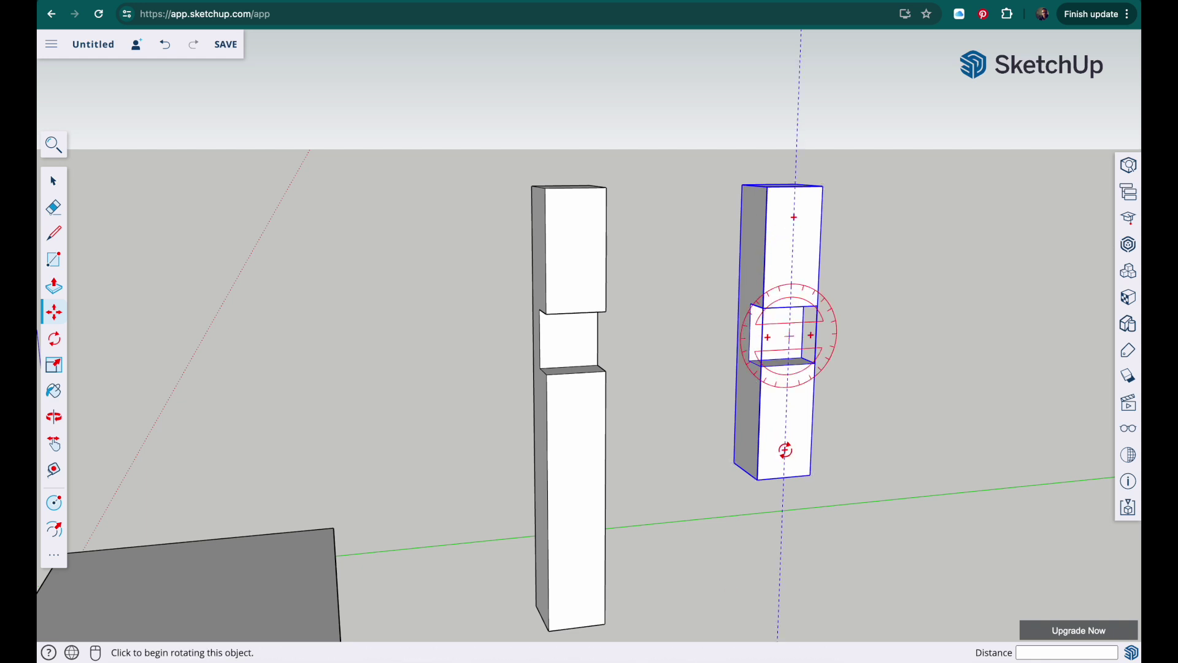
pyautogui.moveTo(794, 215); pyautogui.dragTo(847, 307, button='middle')
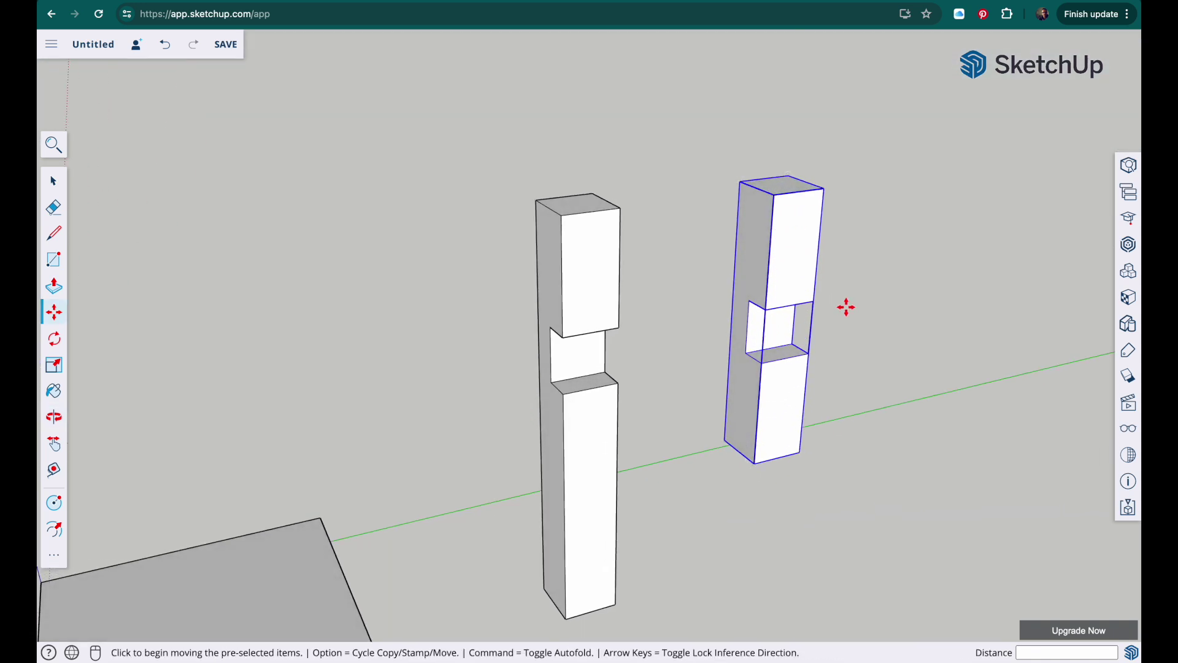
pyautogui.click(796, 222)
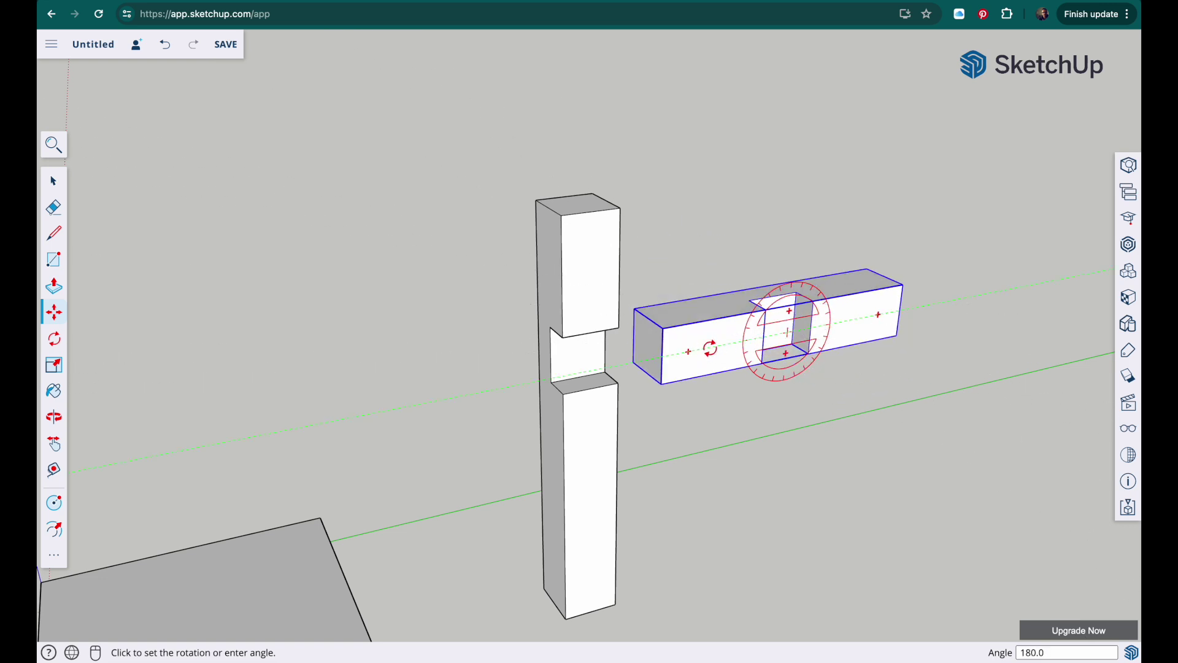
pyautogui.click(711, 348)
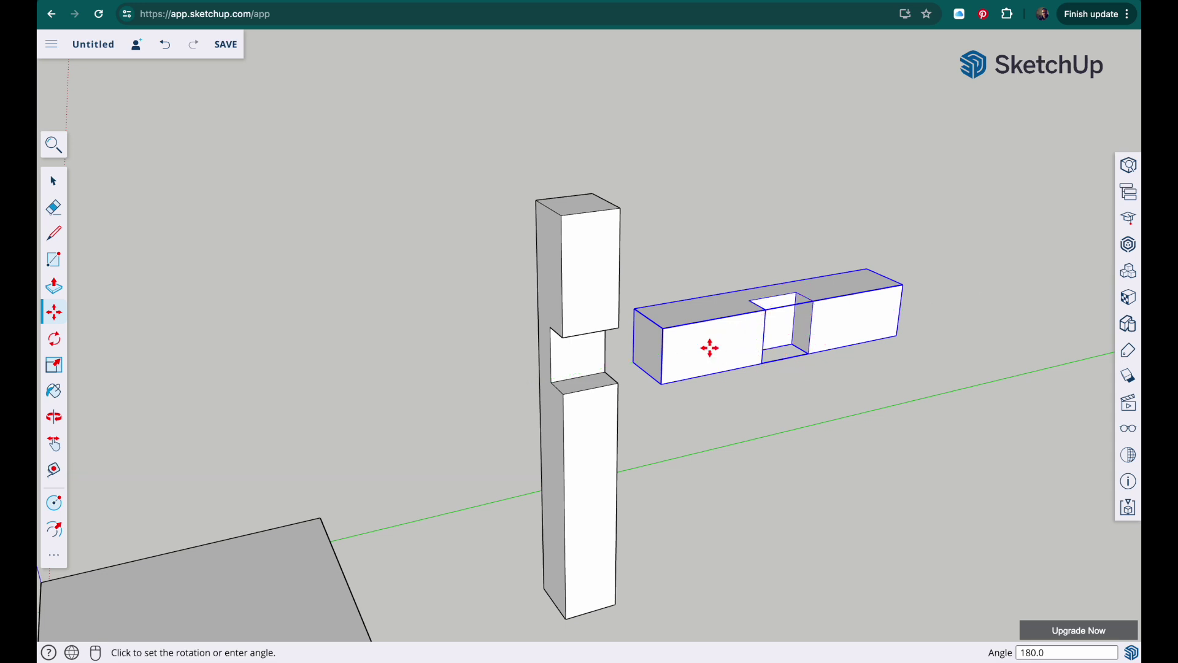
pyautogui.click(646, 325)
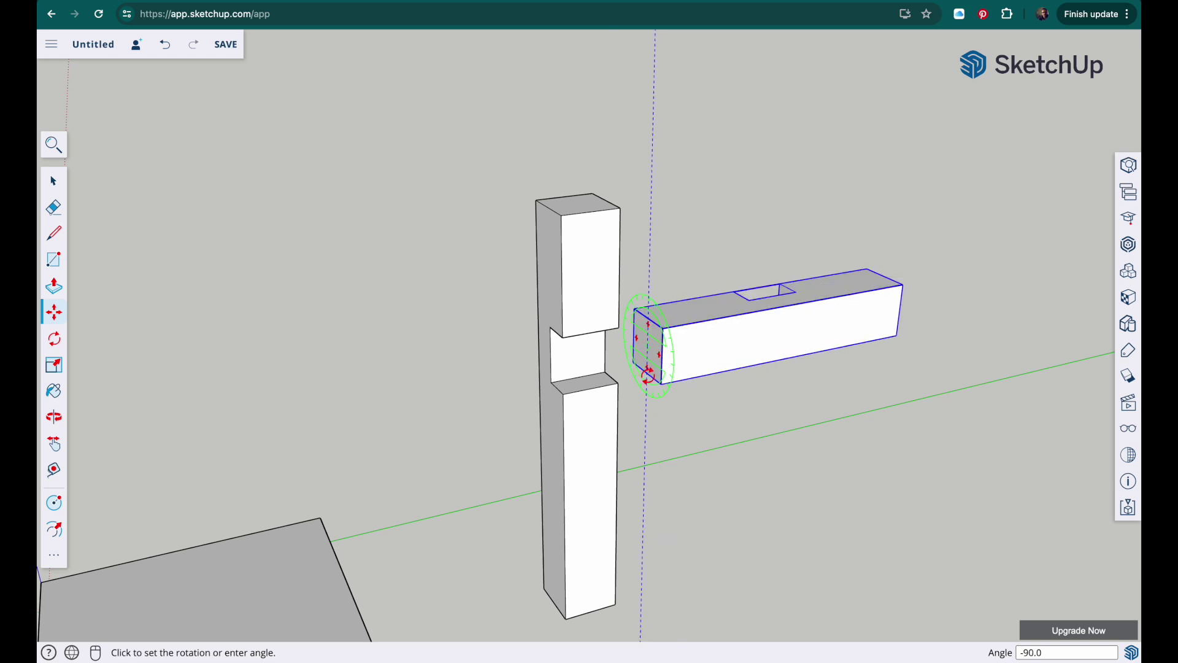
pyautogui.press('m')
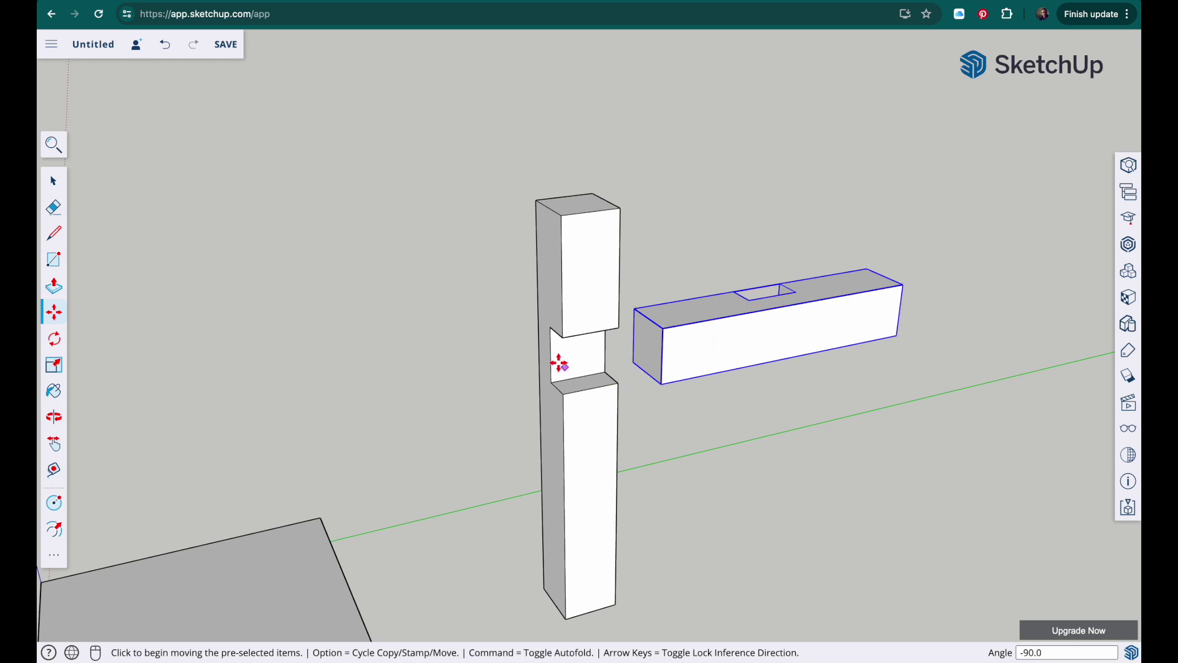
# - Move the crossbar with the Move tool, setting it down beside the post
pyautogui.press('space')
pyautogui.click(776, 398)
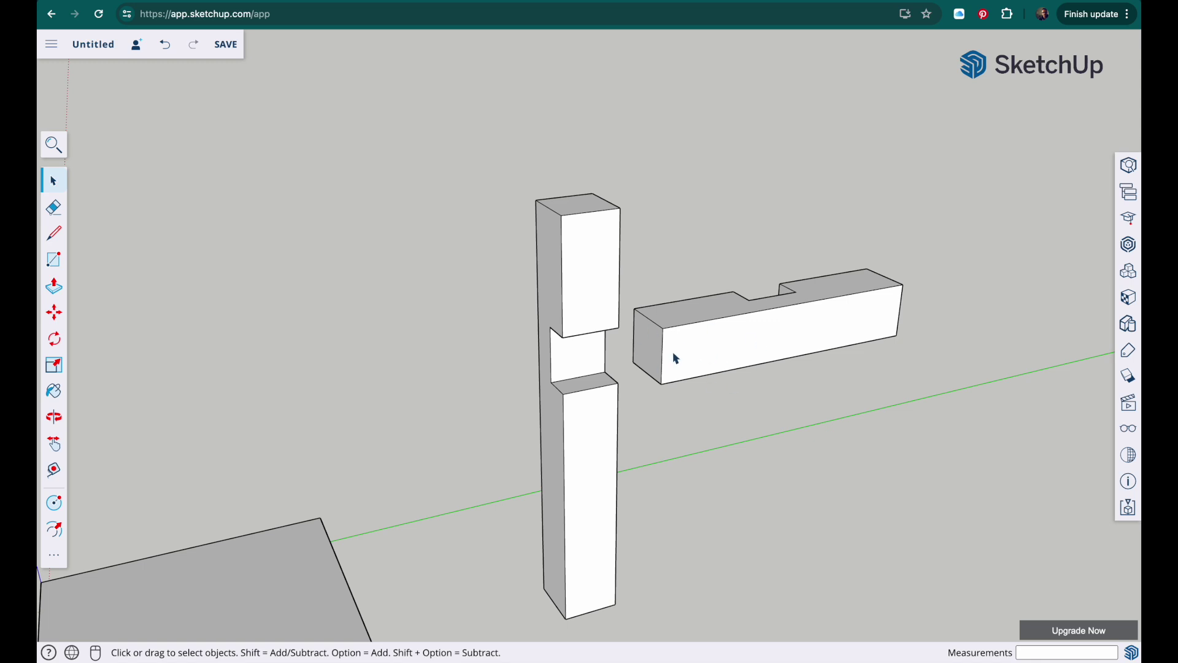
pyautogui.click(52, 312)
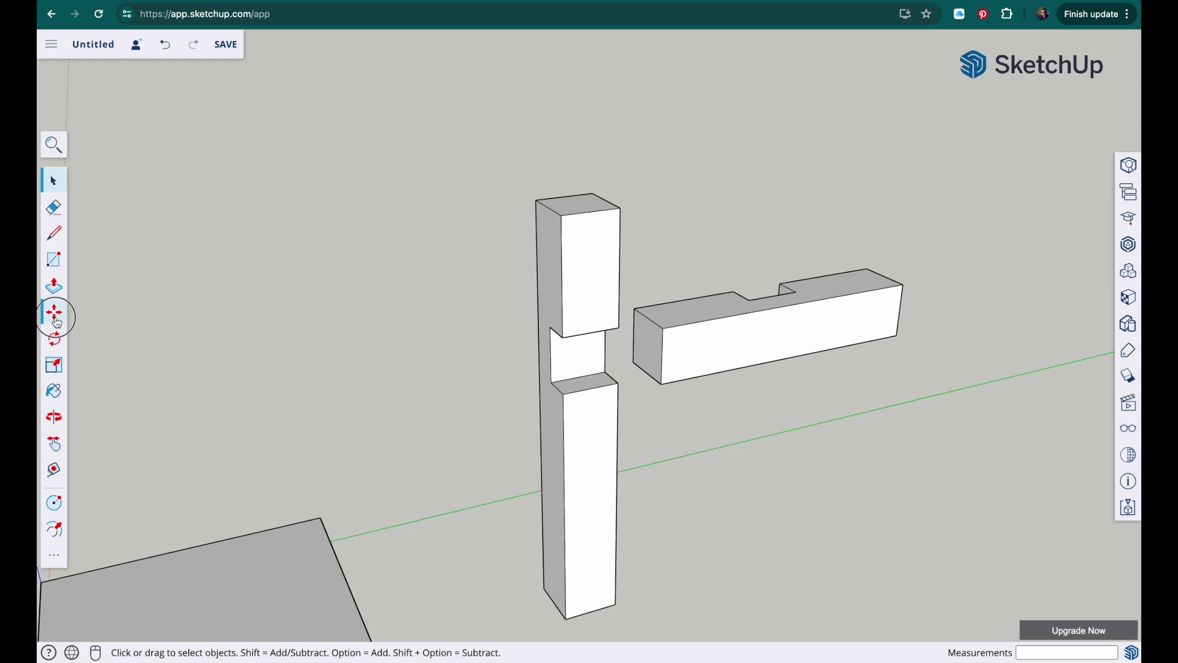
pyautogui.click(755, 326)
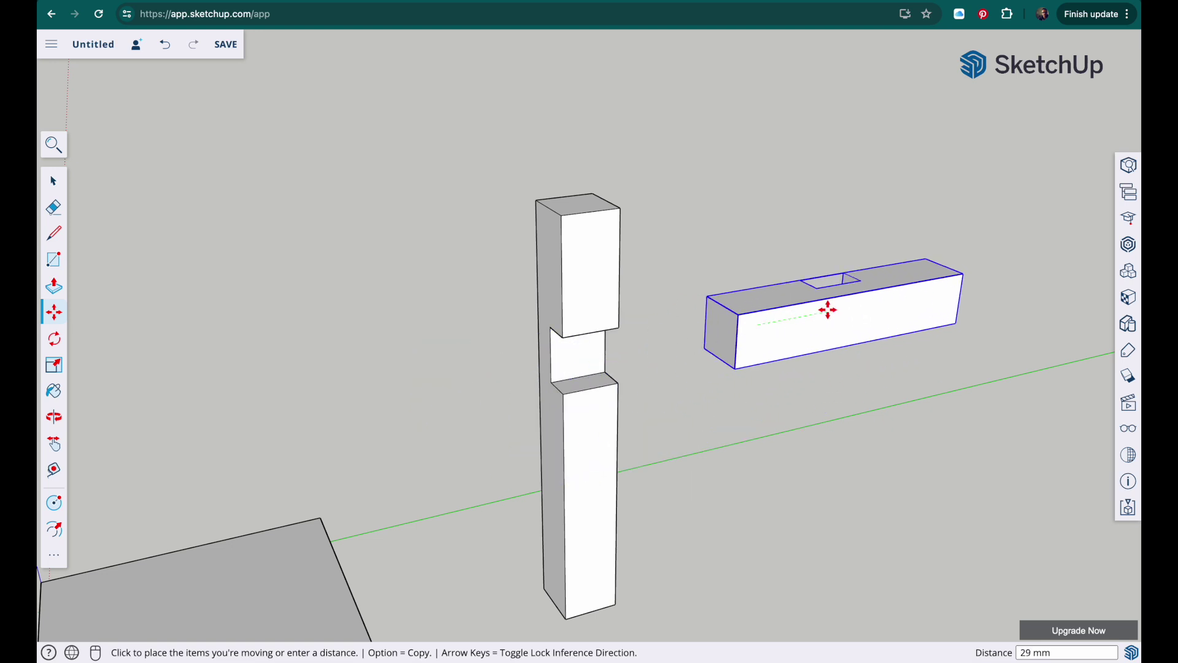
pyautogui.click(828, 310)
pyautogui.click(739, 316)
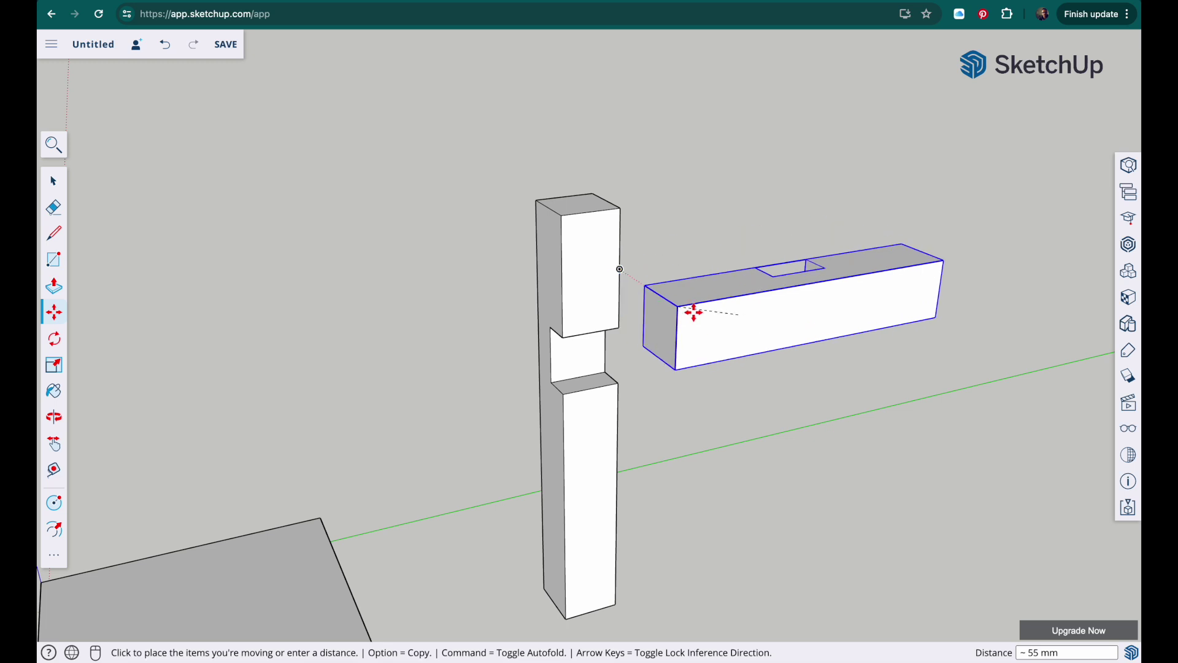
pyautogui.click(734, 364)
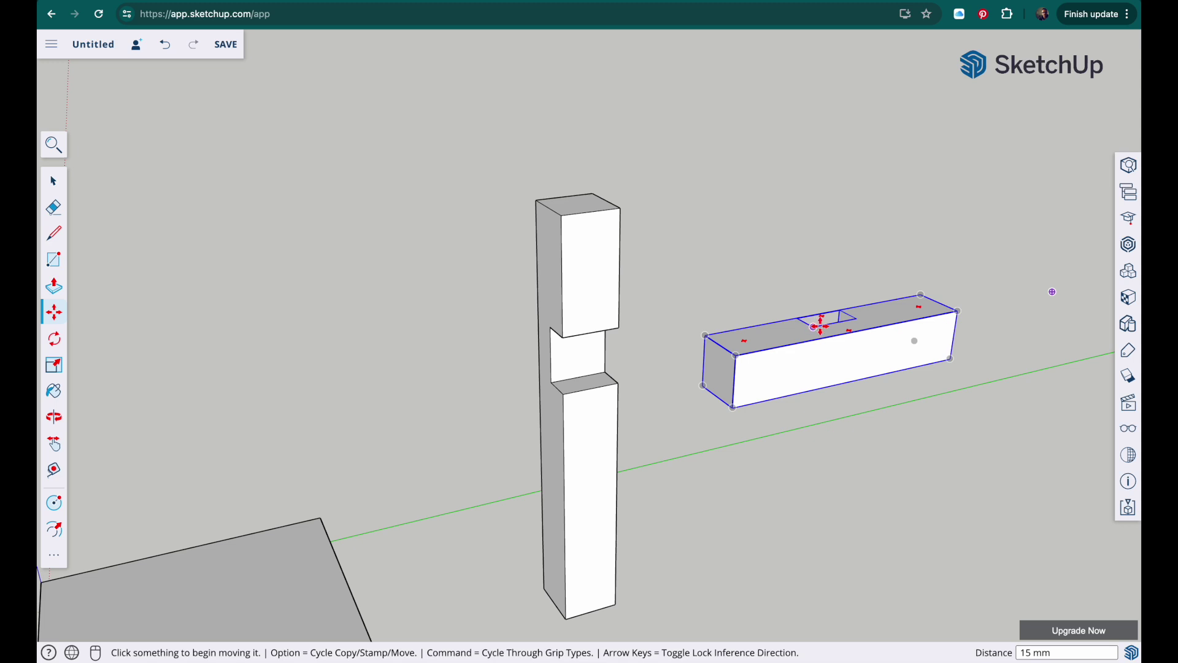
# - Snap the crossbar into the post's notch endpoint and view the cross from above
pyautogui.scroll(-3, 550, 329)
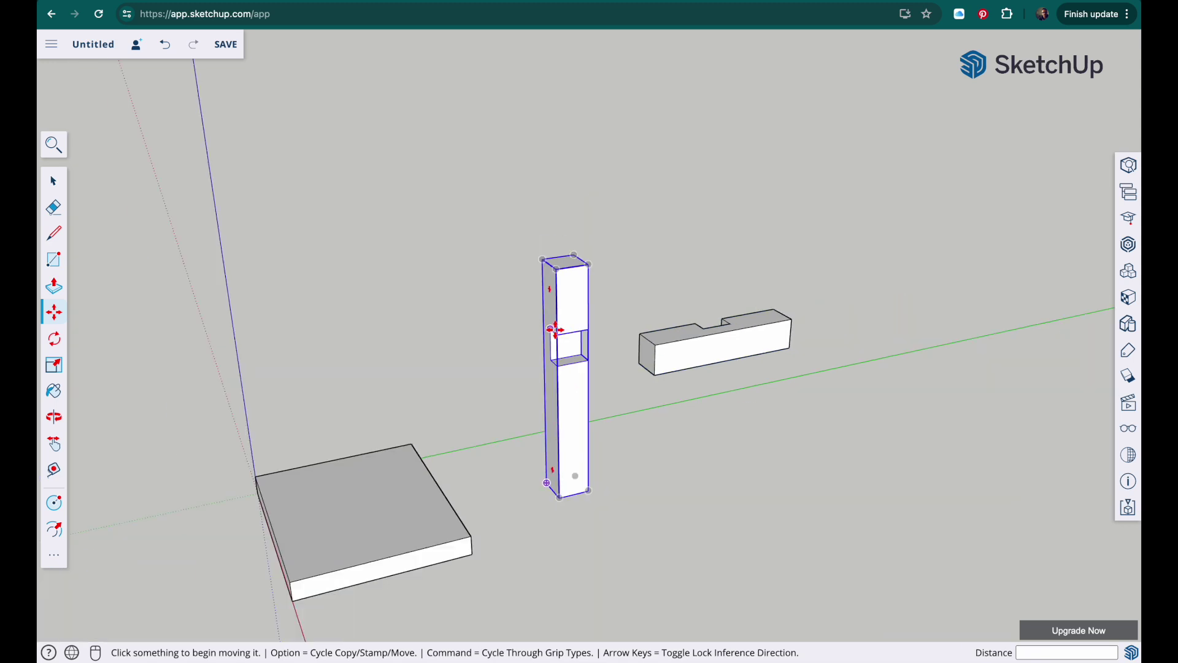
pyautogui.scroll(5, 552, 334)
pyautogui.scroll(2, 552, 333)
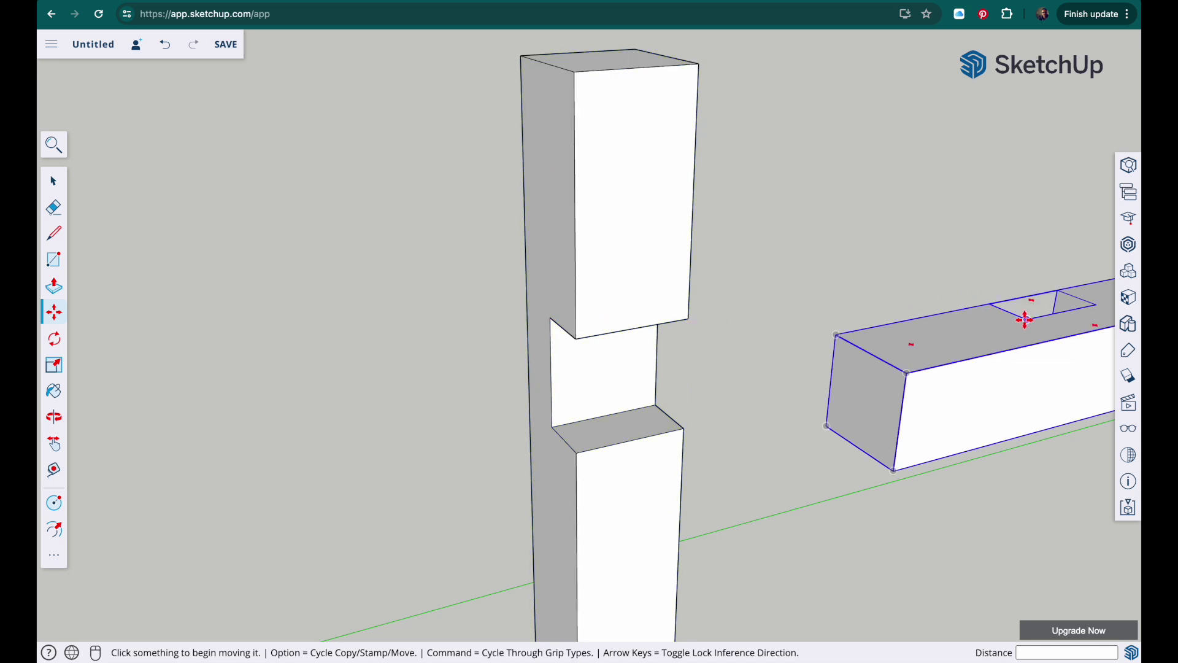
pyautogui.click(1025, 319)
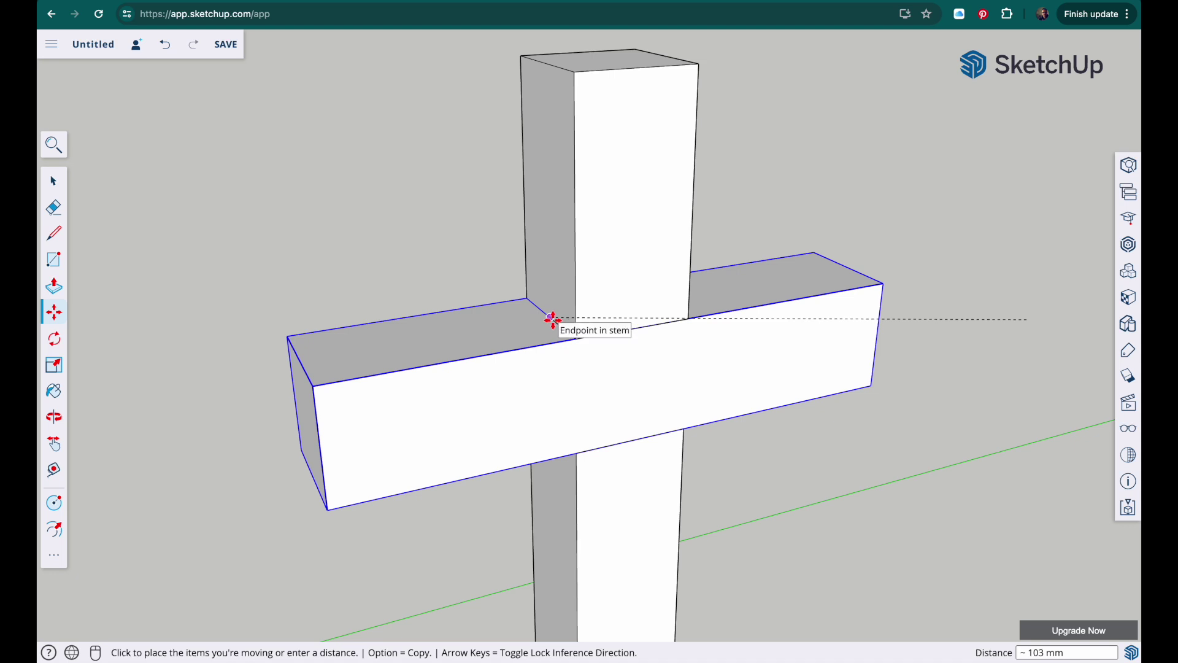
pyautogui.click(552, 320)
pyautogui.scroll(3, 831, 399)
pyautogui.scroll(-5, 831, 400)
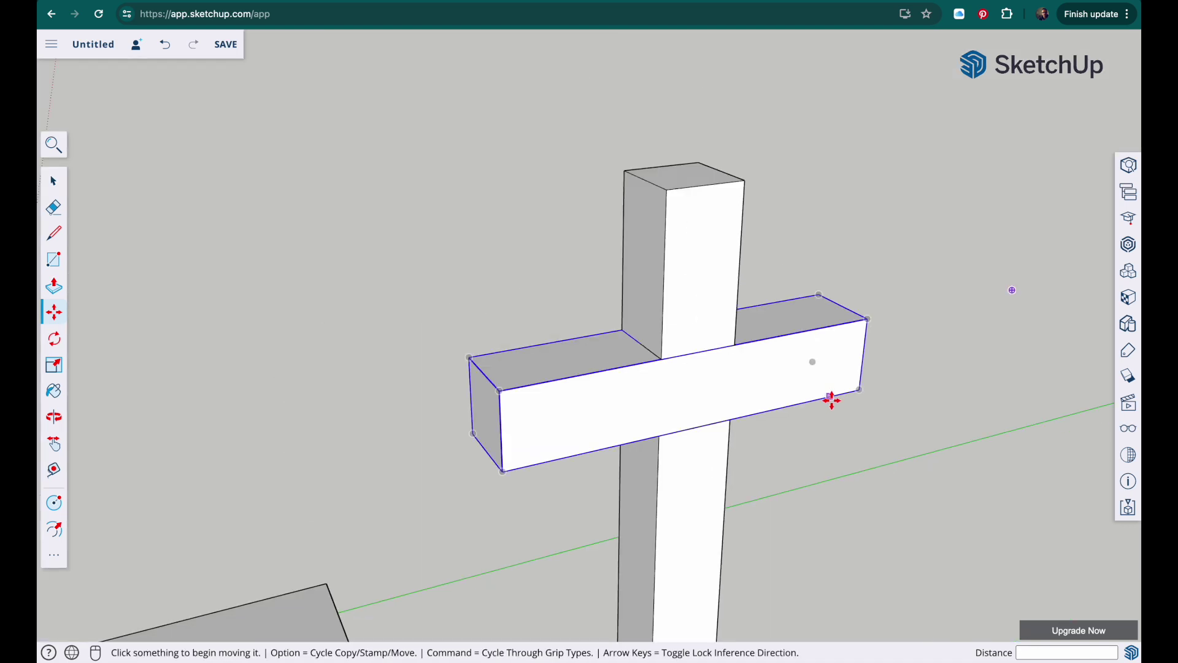
pyautogui.scroll(-3, 831, 401)
pyautogui.moveTo(816, 411); pyautogui.dragTo(705, 303, button='middle')
pyautogui.scroll(-2, 812, 290)
# - Box-select the stem and crossbar and combine them with Make Group
pyautogui.click(54, 180)
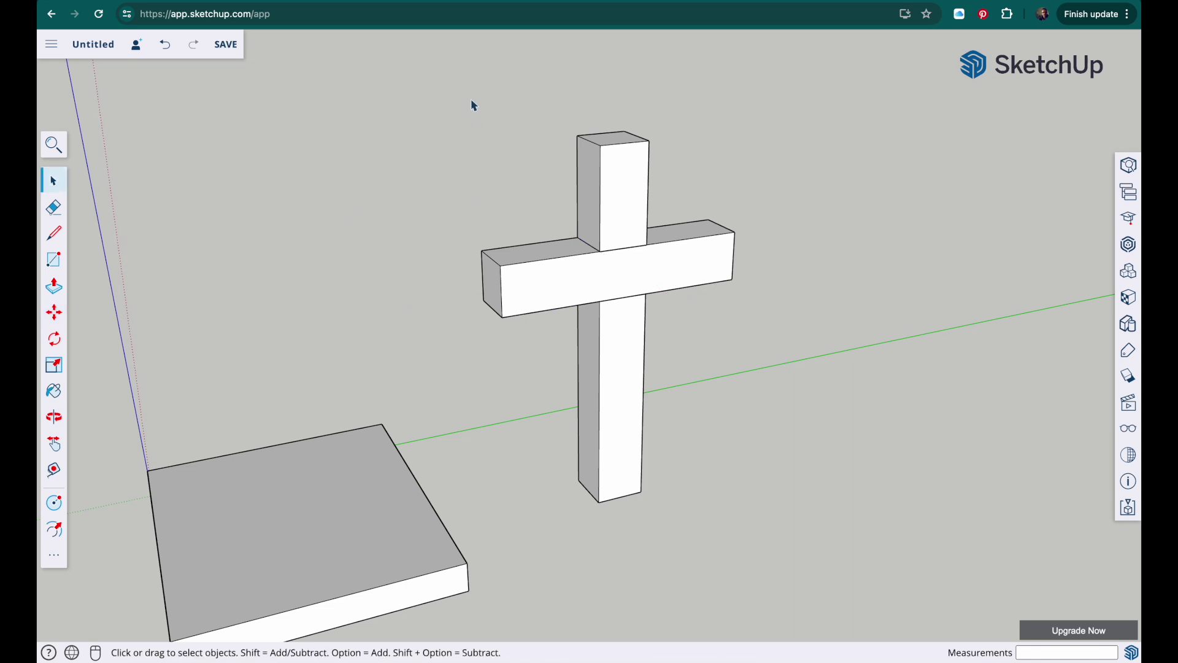
pyautogui.moveTo(463, 67); pyautogui.dragTo(807, 530)
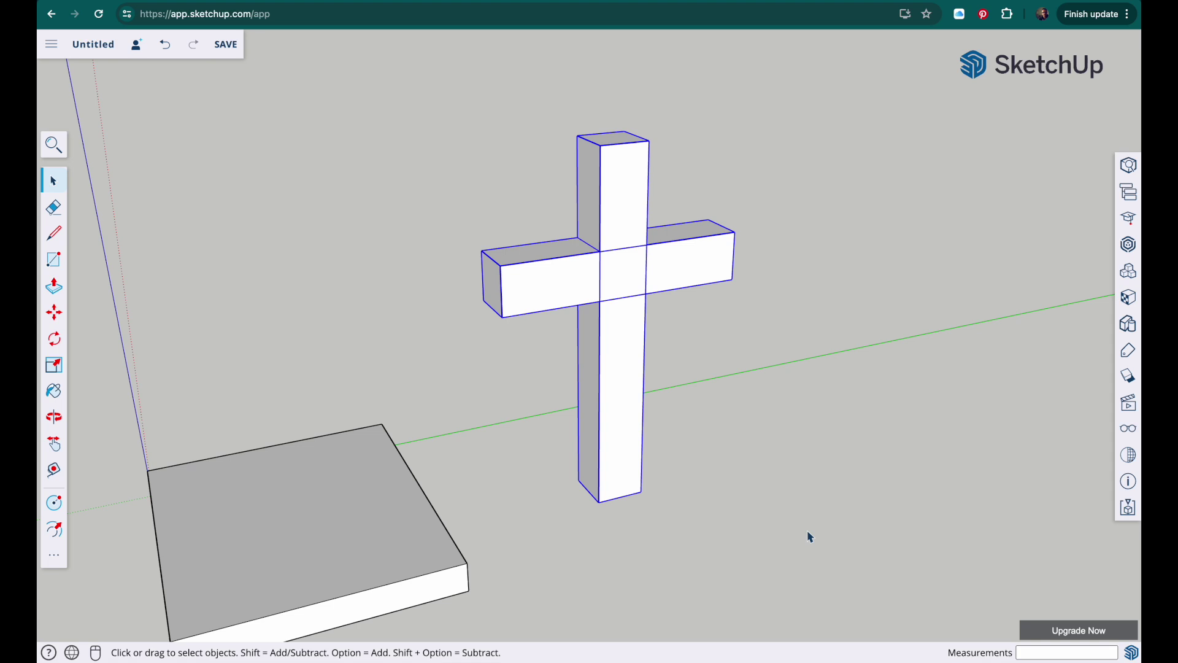
pyautogui.rightClick(595, 286)
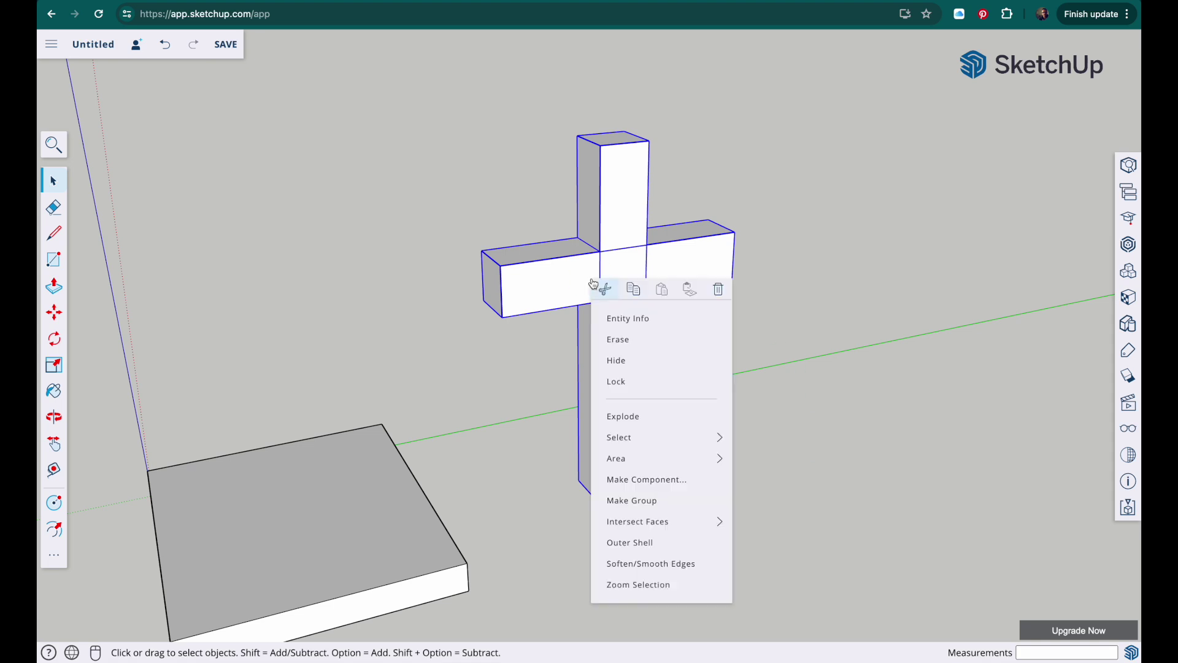
pyautogui.click(648, 507)
pyautogui.click(435, 473)
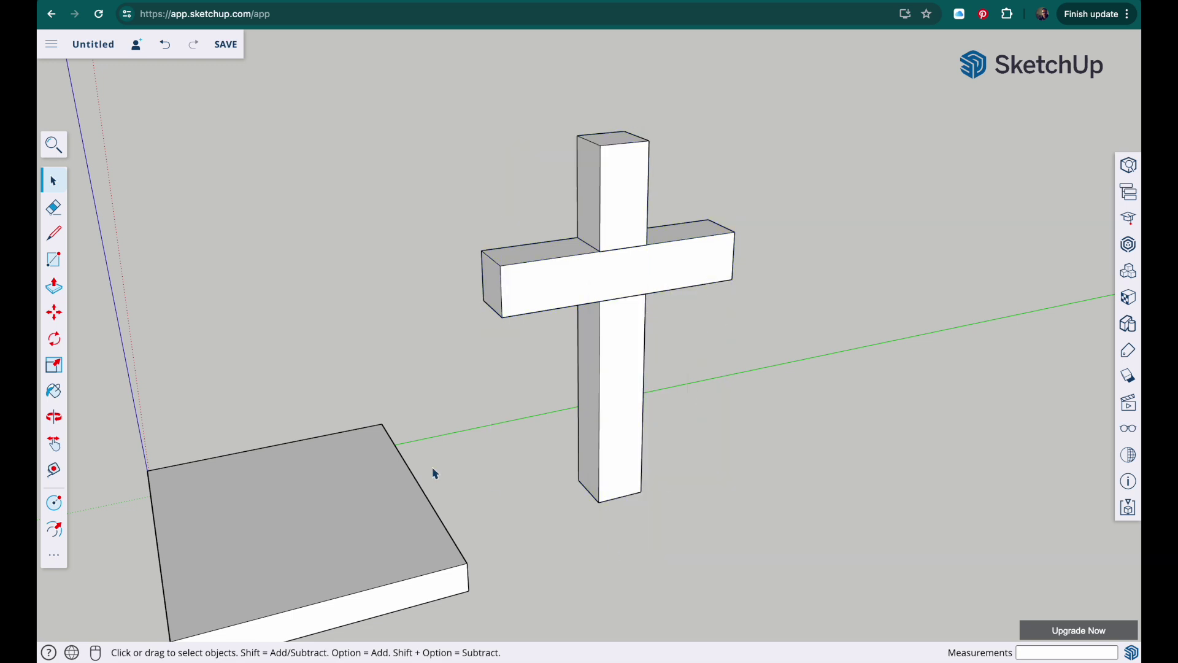
# - Rotate the cross group -90° about its vertical axis using the Move tool's rotate grip
pyautogui.press('o')
pyautogui.moveTo(251, 338); pyautogui.dragTo(435, 428)
pyautogui.press('space')
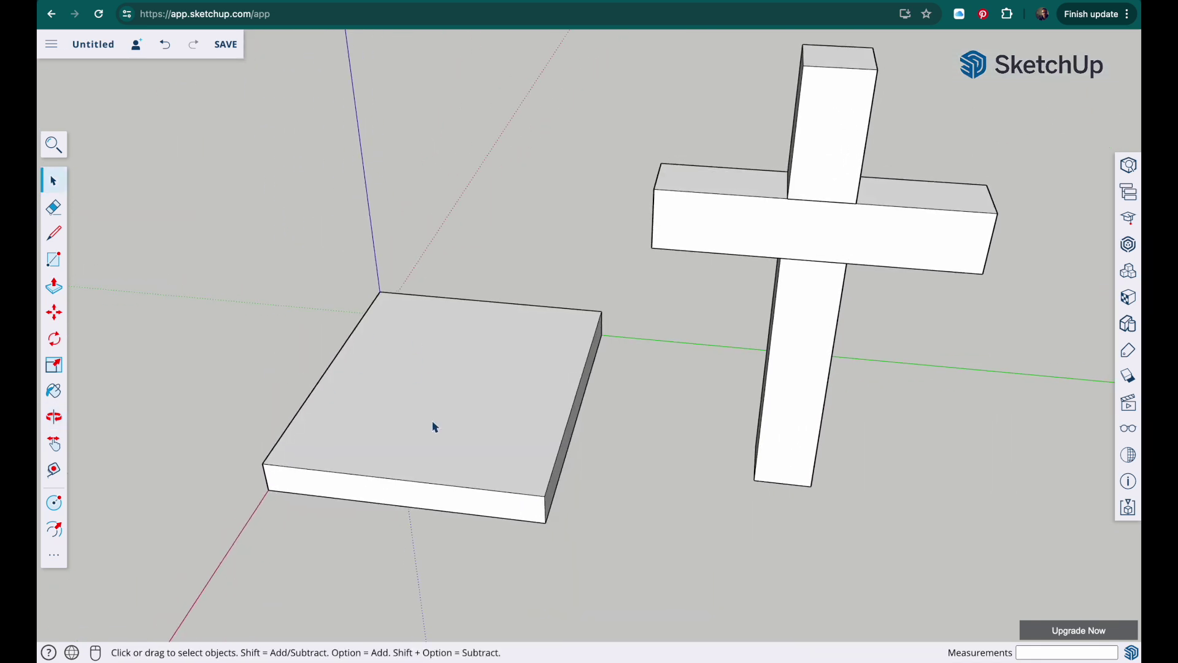
pyautogui.click(785, 227)
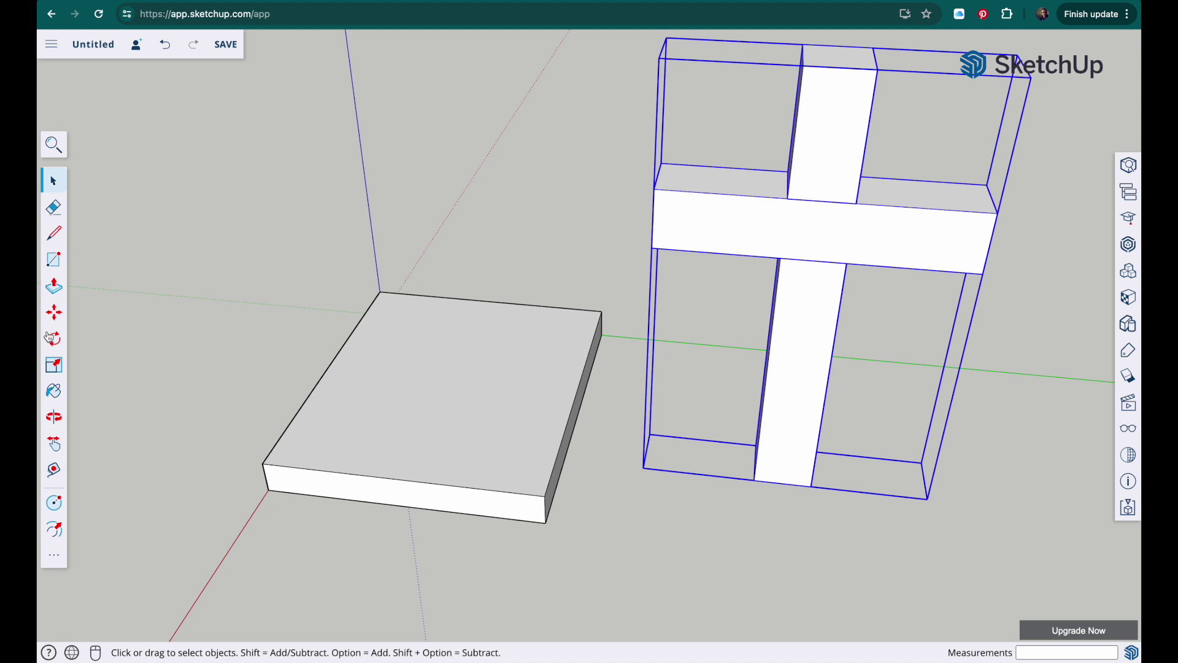
pyautogui.click(54, 313)
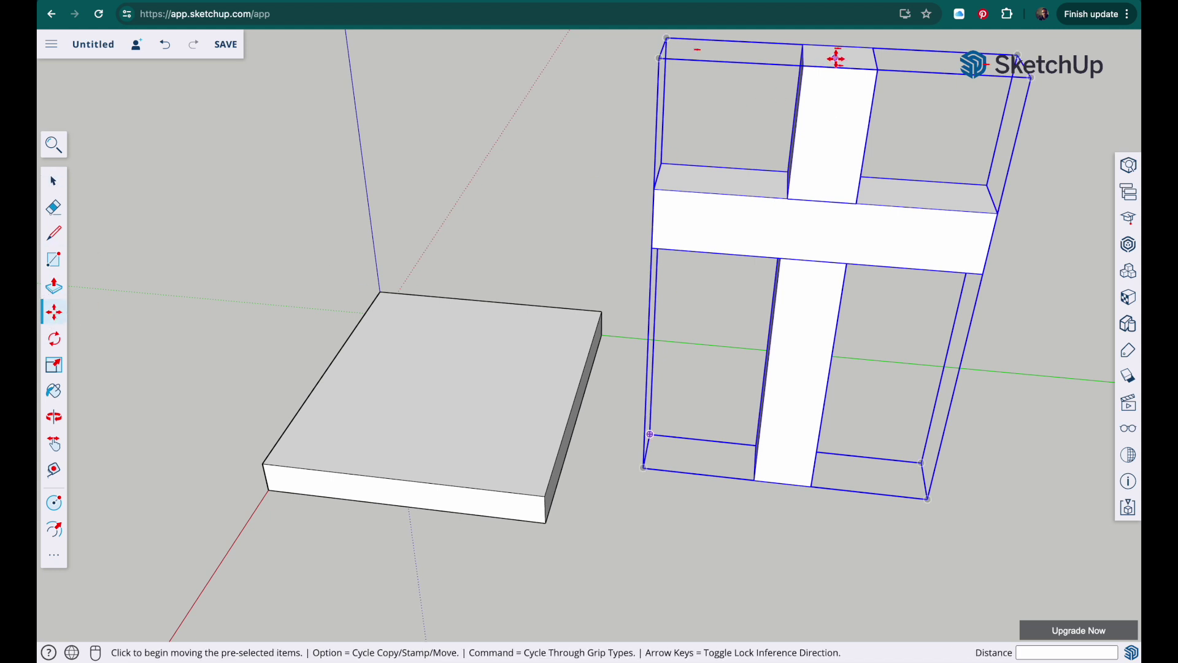
pyautogui.keyDown('shift'); pyautogui.moveTo(839, 49); pyautogui.dragTo(745, 190, button='middle'); pyautogui.keyUp('shift')
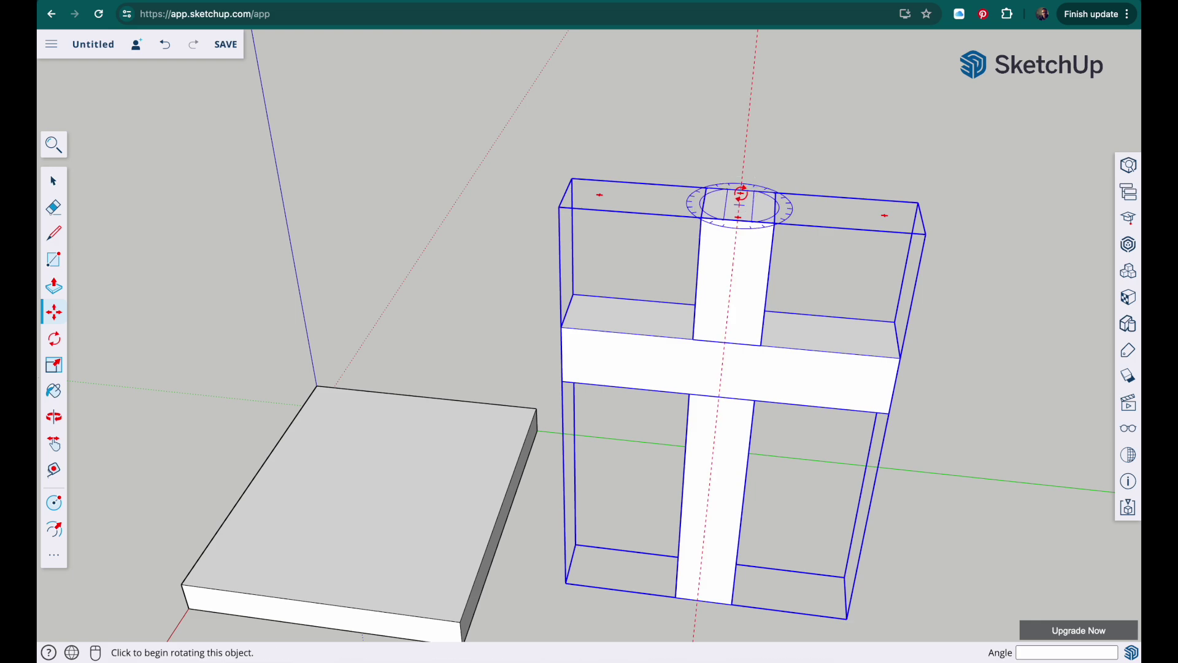
pyautogui.click(742, 194)
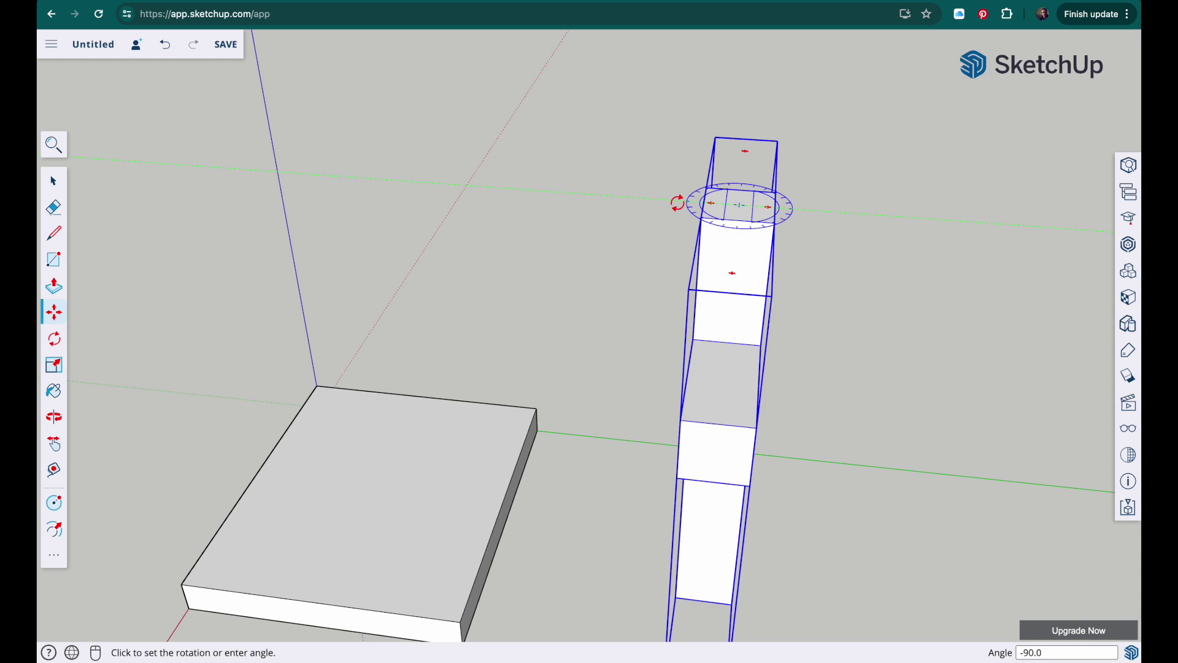
pyautogui.click(677, 203)
pyautogui.press('m')
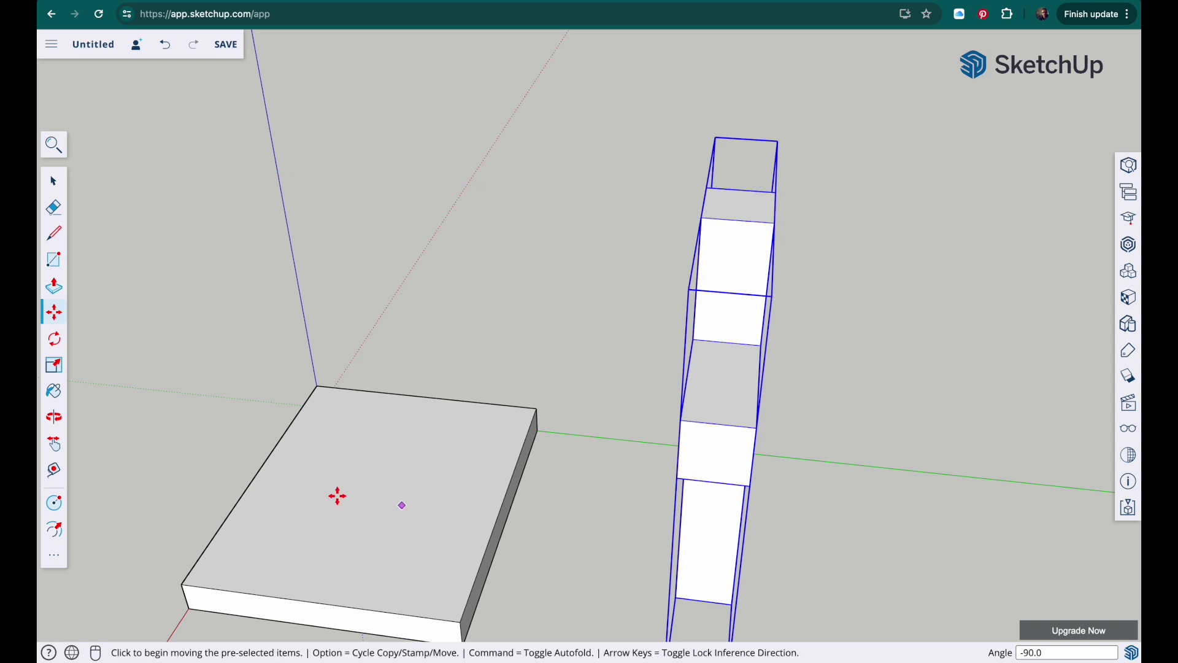
pyautogui.press('o')
pyautogui.moveTo(342, 426); pyautogui.dragTo(847, 223)
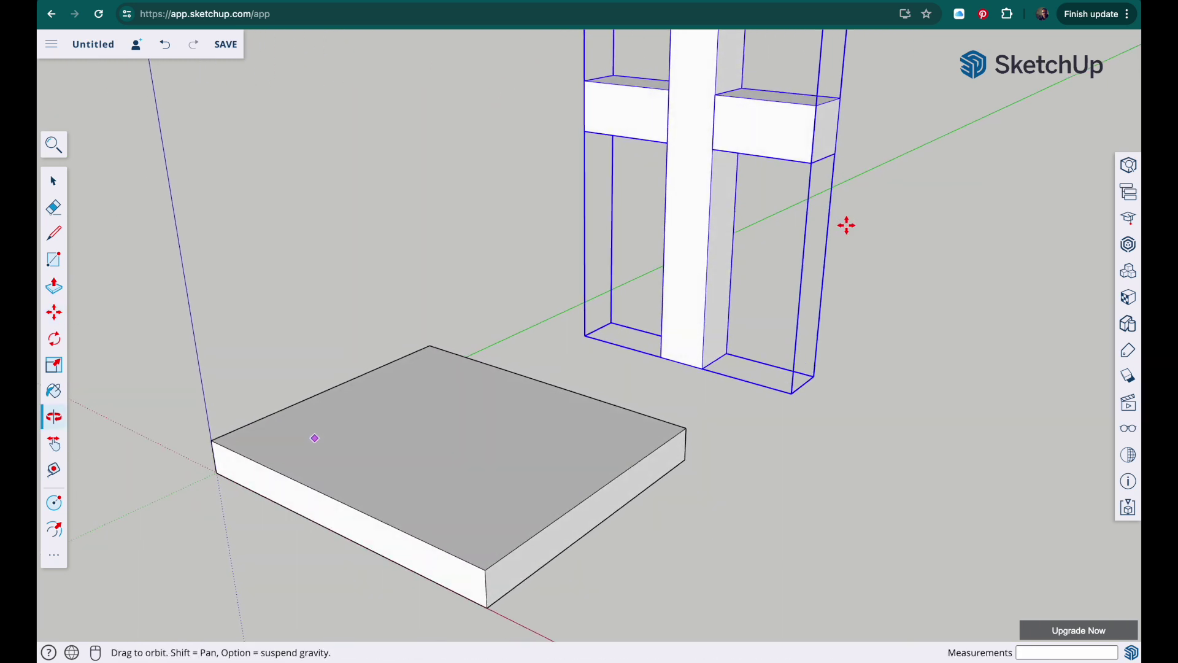
pyautogui.press('m')
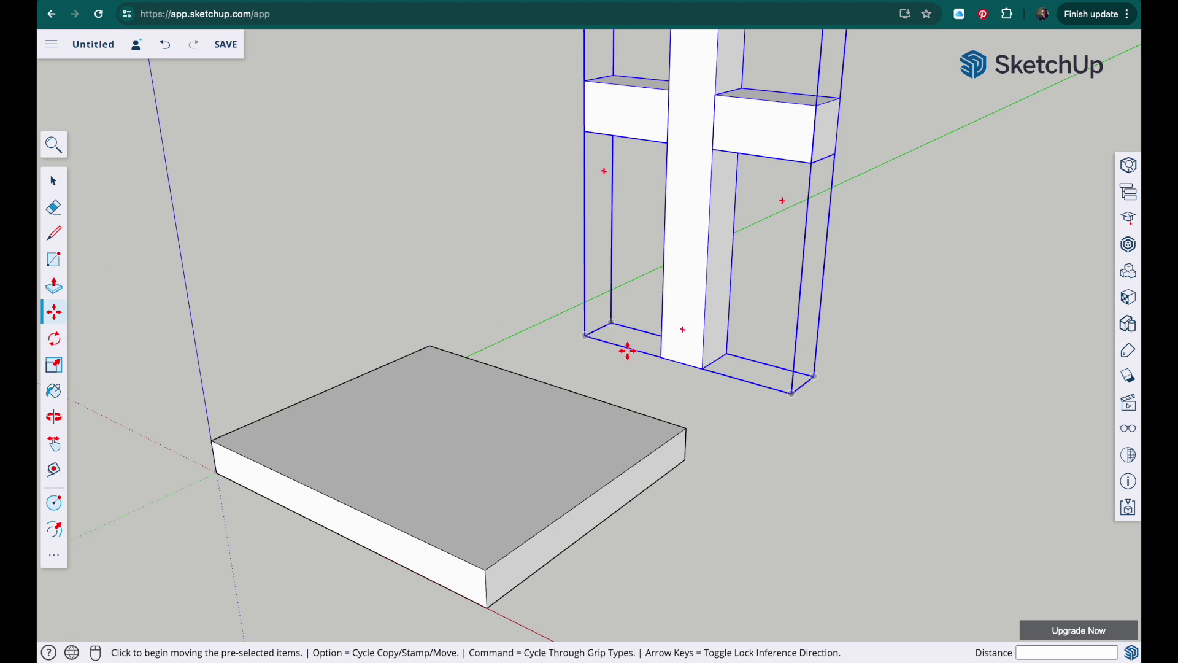
# - Move the cross by its stem's bottom midpoint onto the slab's top face, with a 20 offset
pyautogui.click(679, 362)
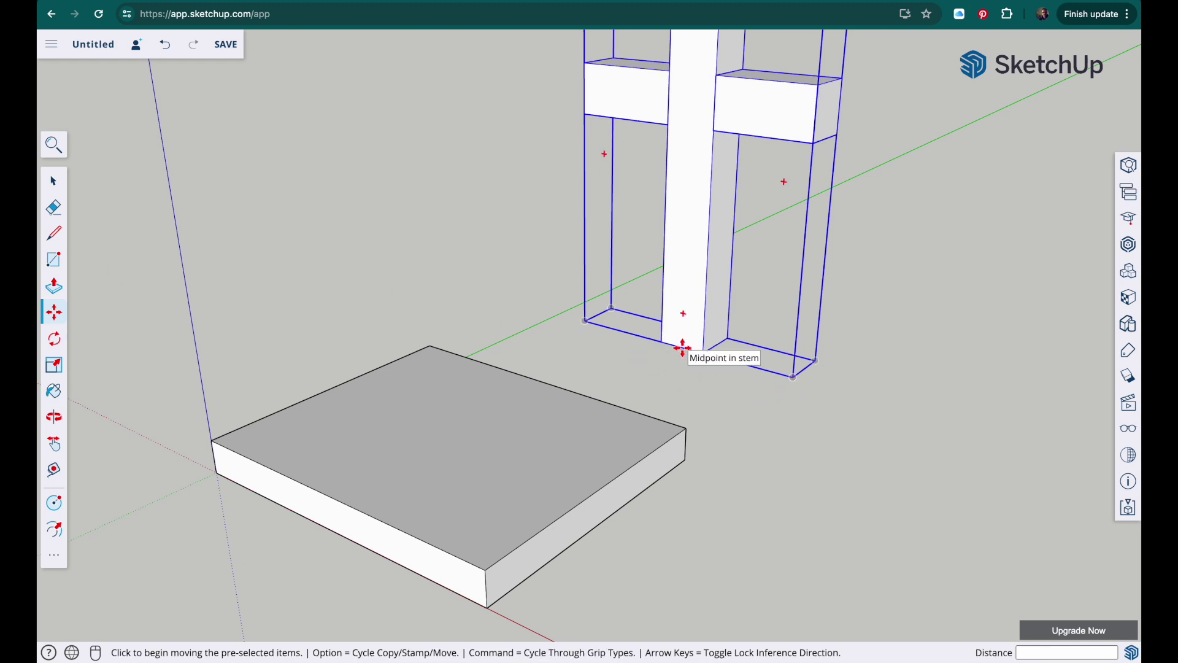
pyautogui.click(682, 347)
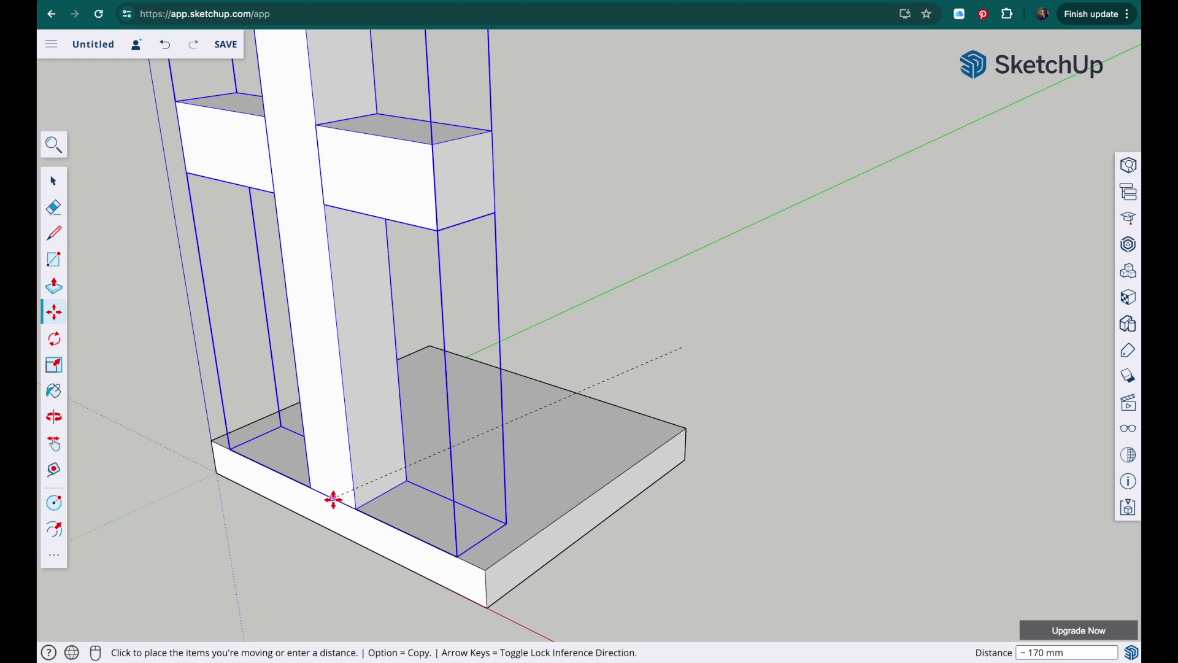
pyautogui.click(333, 500)
pyautogui.moveTo(333, 501); pyautogui.dragTo(438, 524, button='middle')
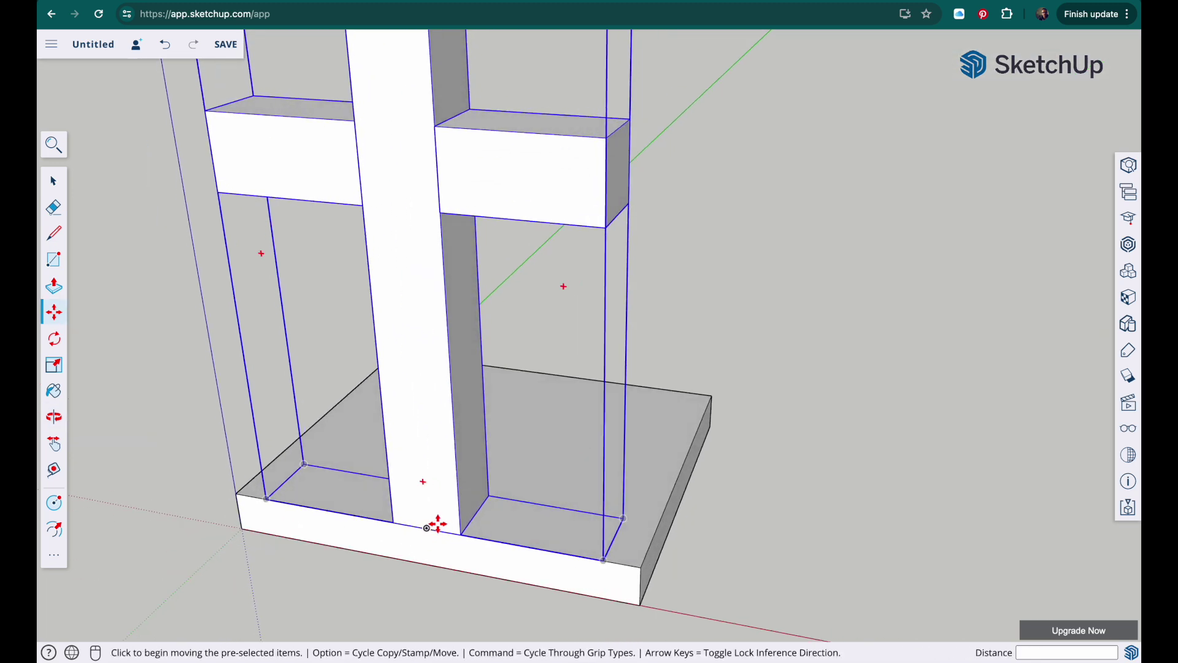
pyautogui.click(441, 526)
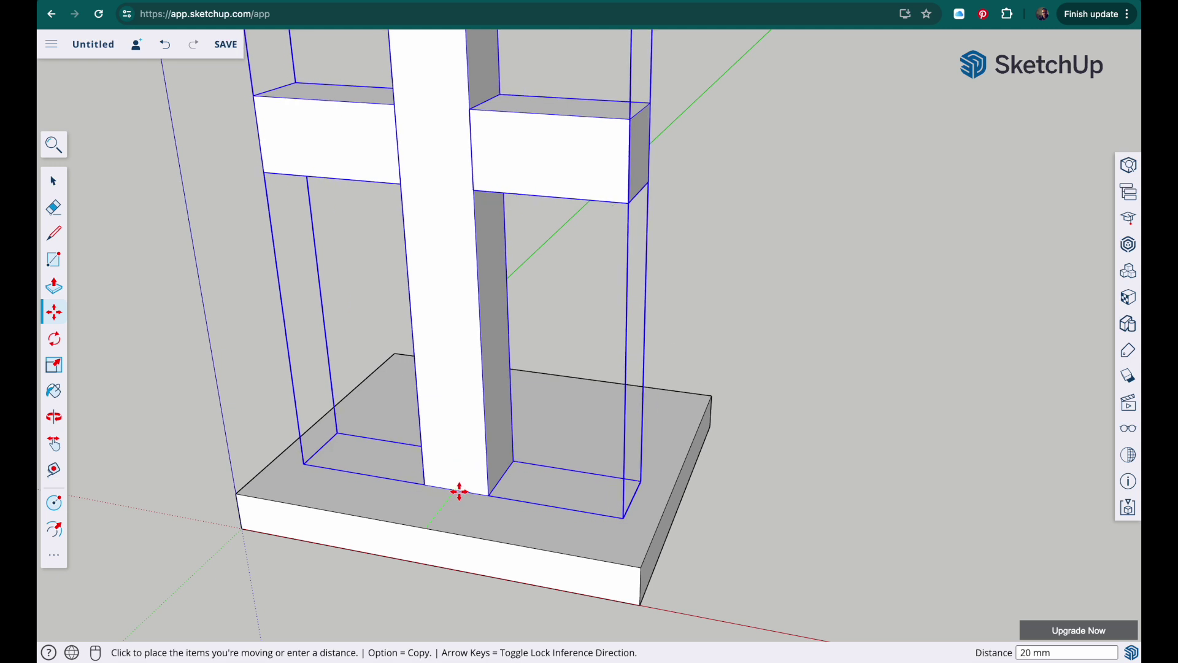
pyautogui.click(459, 489)
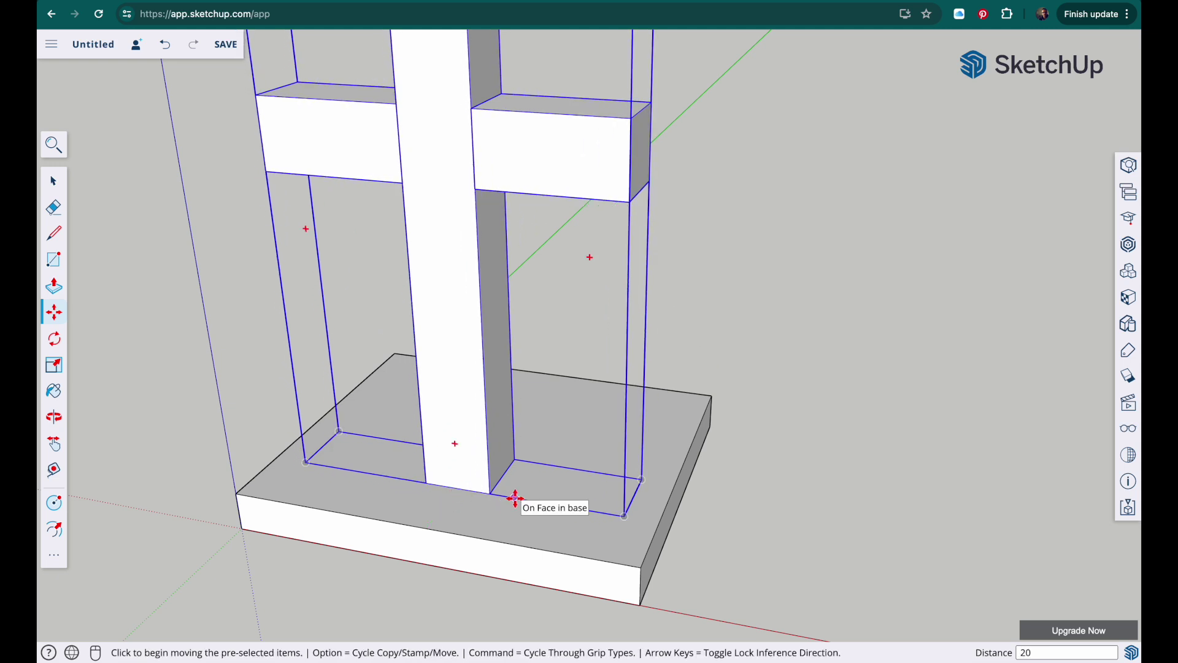
pyautogui.press('Return')
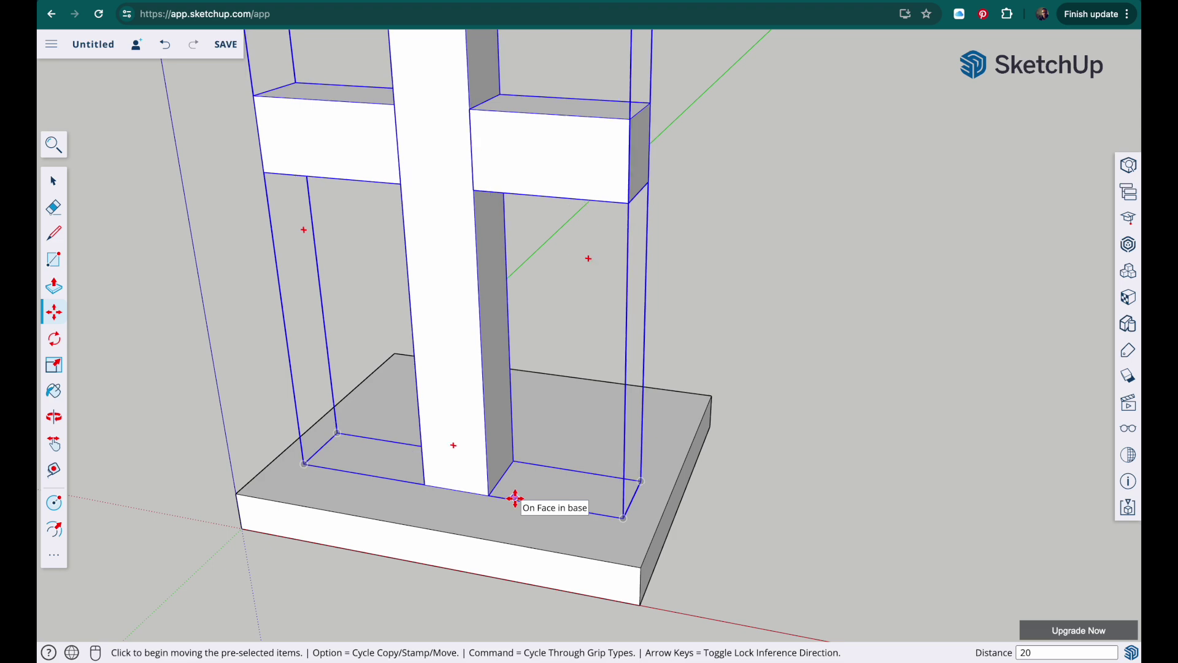
pyautogui.moveTo(860, 521); pyautogui.dragTo(679, 429, button='middle')
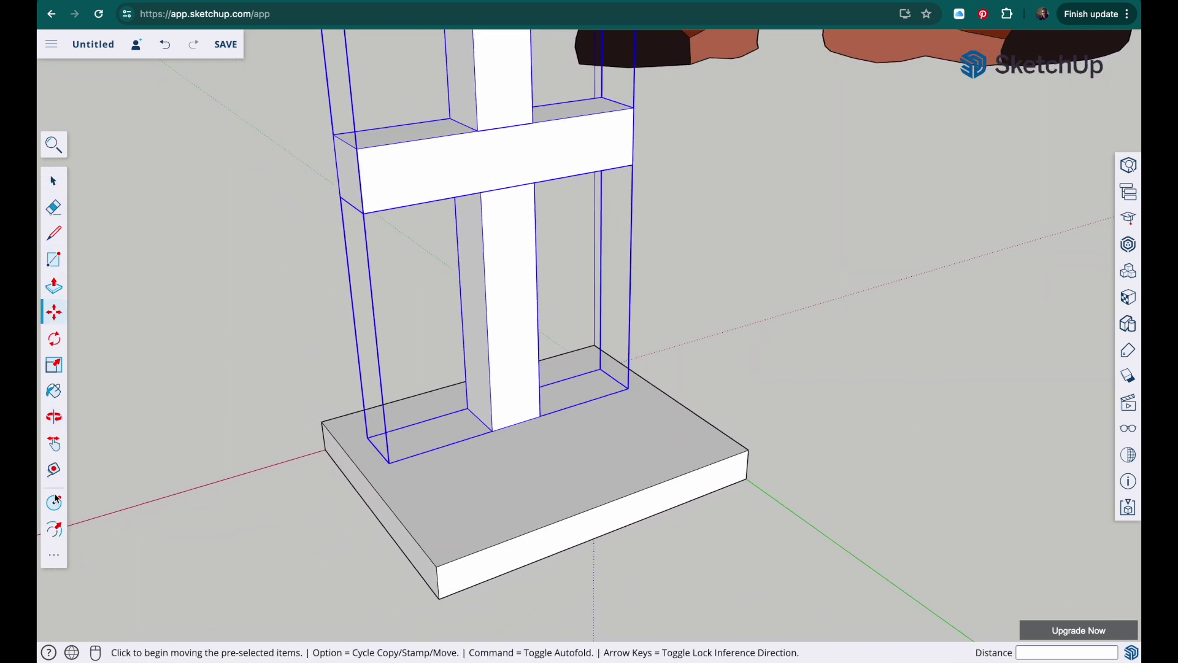
# - Place a Tape Measure guide 30 mm in from the base's front edge
pyautogui.click(54, 469)
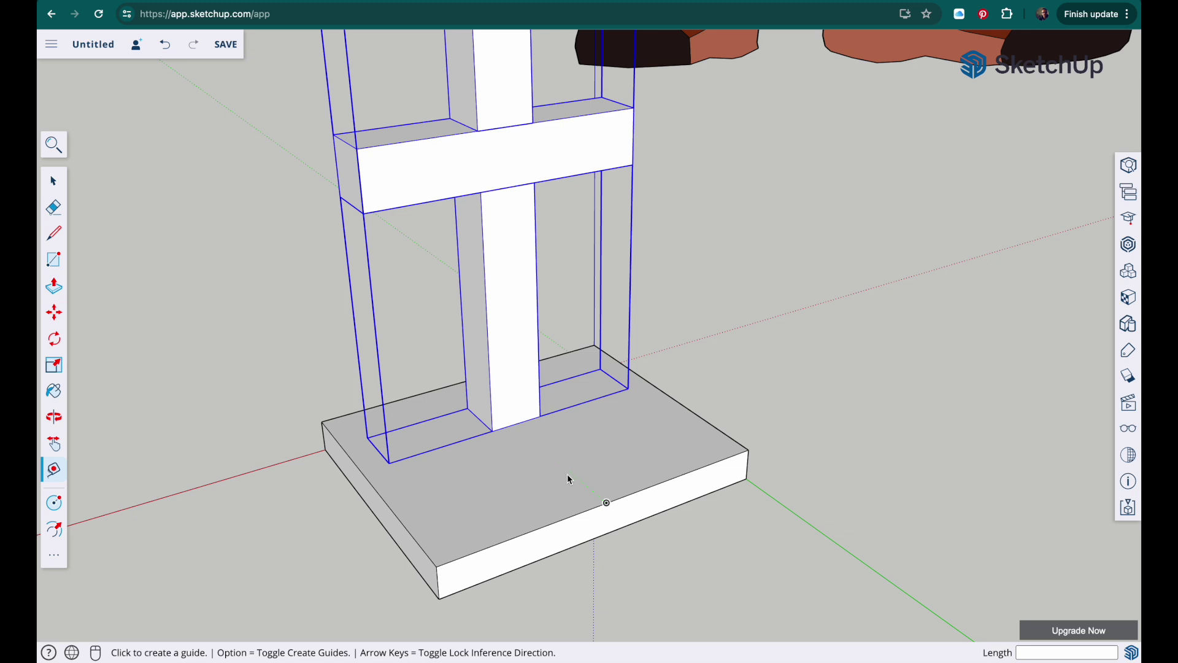
pyautogui.click(606, 503)
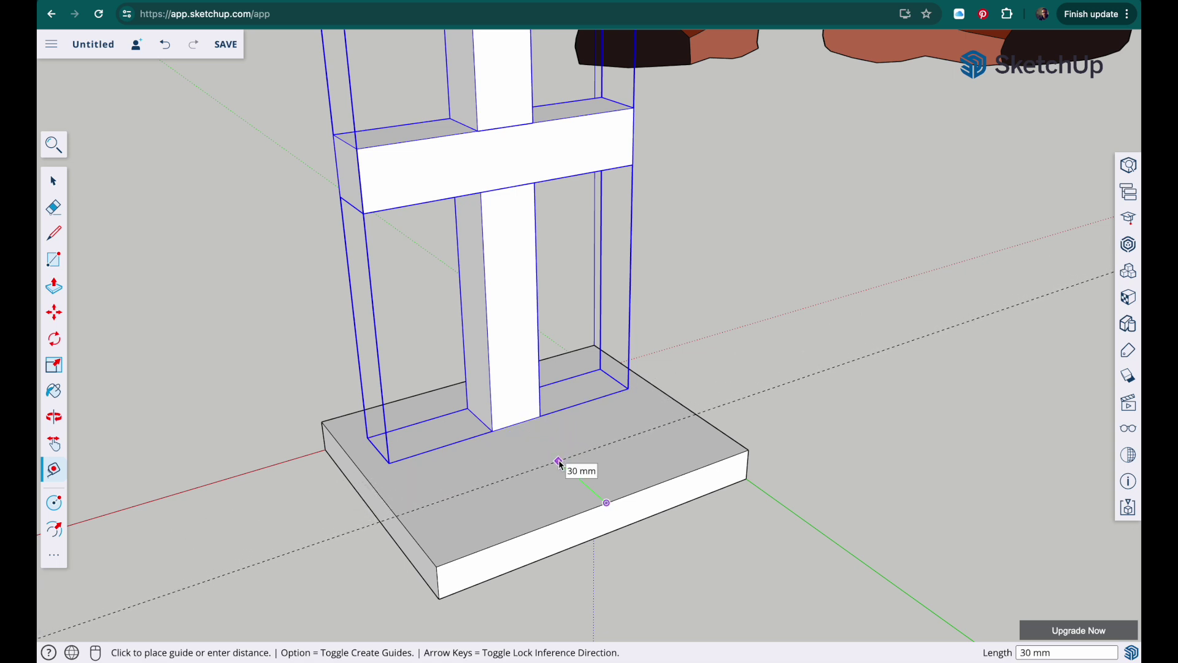
pyautogui.click(560, 462)
pyautogui.write('30')
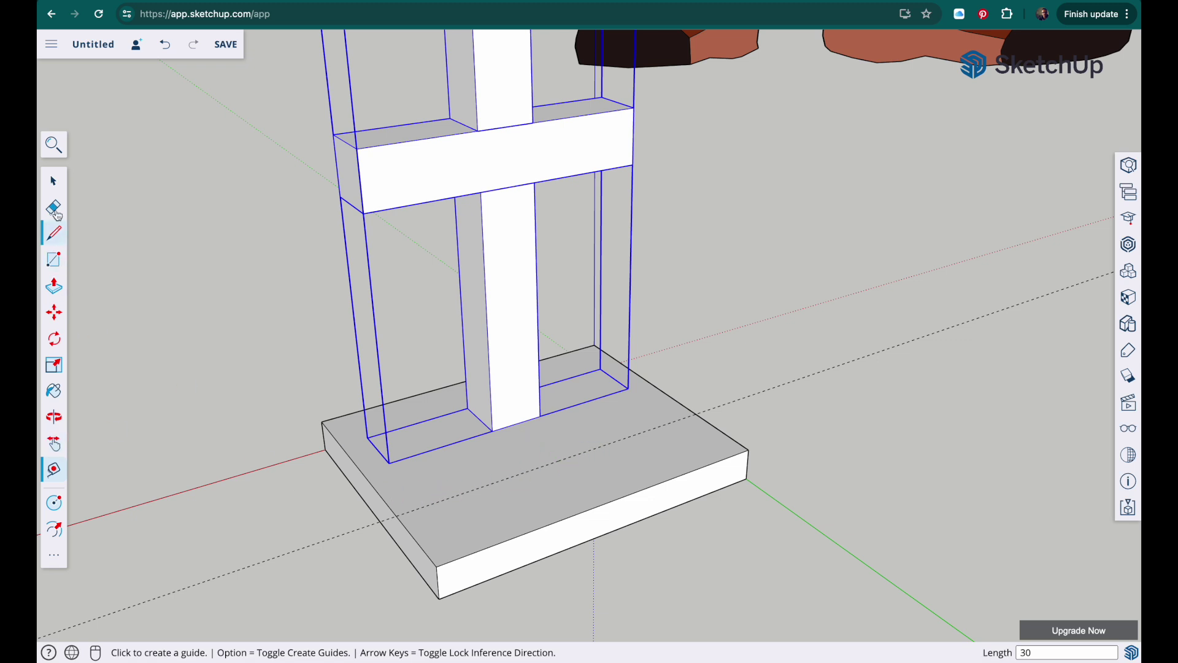
pyautogui.click(55, 181)
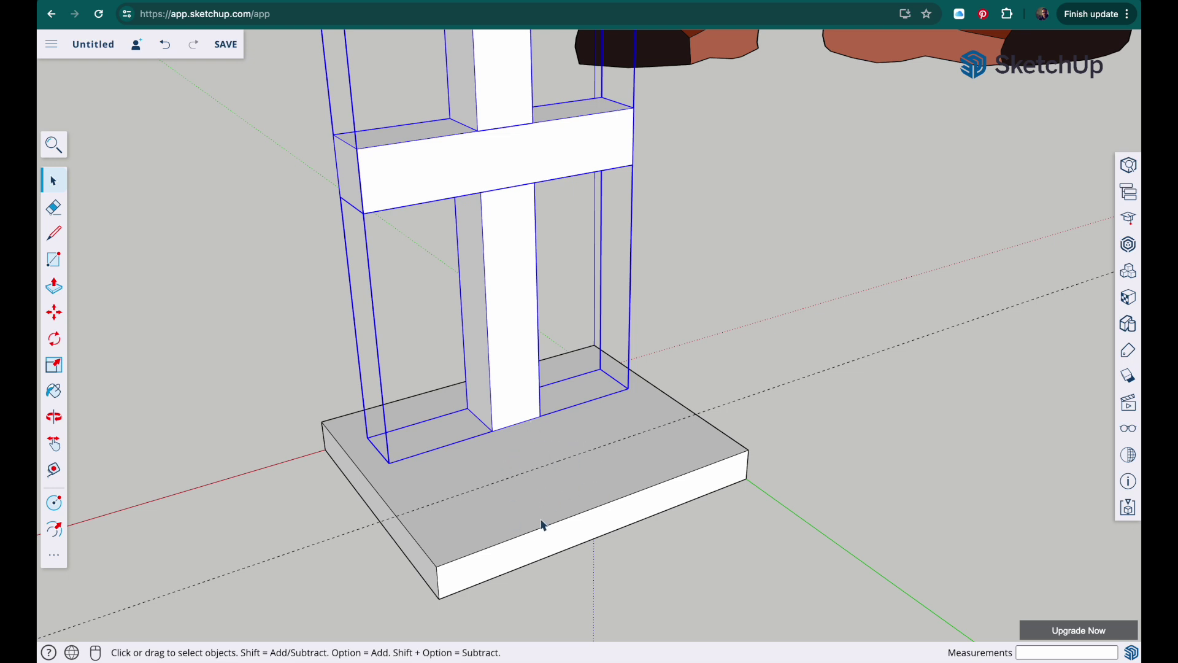
pyautogui.click(685, 559)
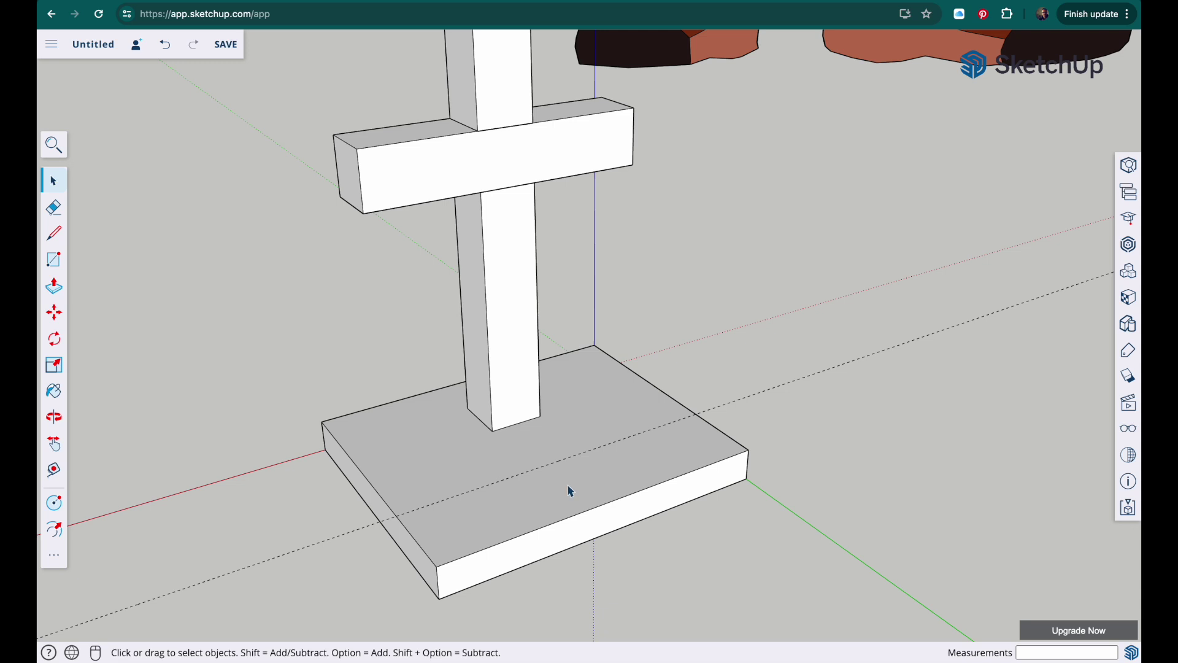
# - Inside the base component, draw a 20 mm radius circle on the guide in front of the cross
pyautogui.click(600, 536)
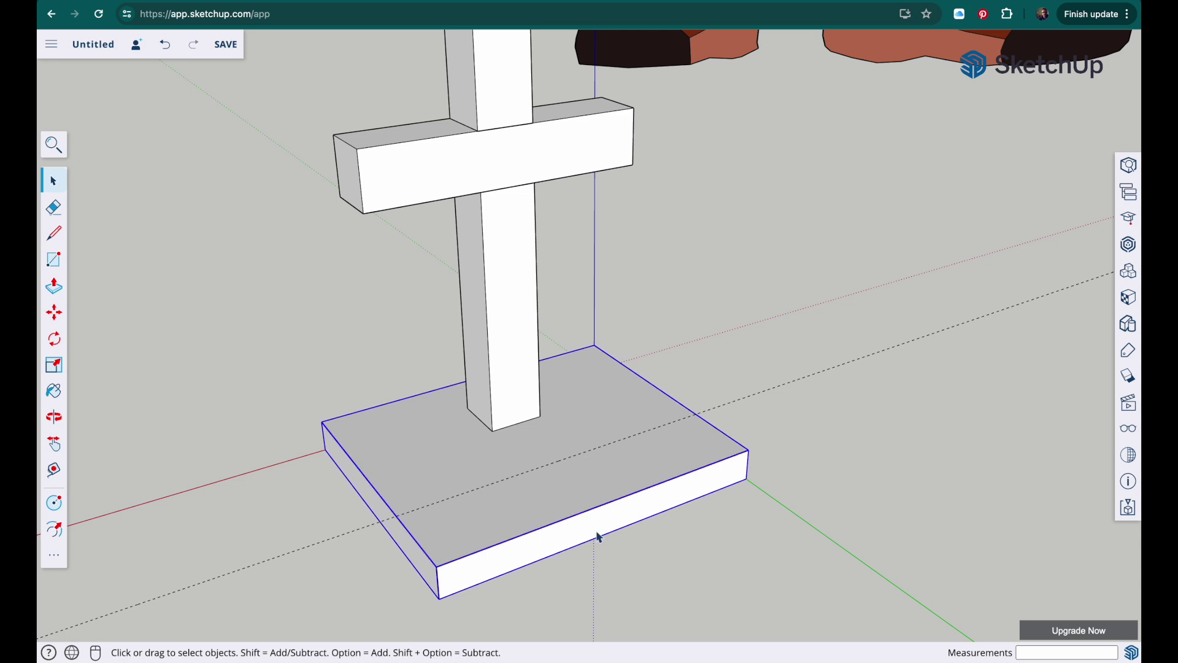
pyautogui.rightClick(577, 489)
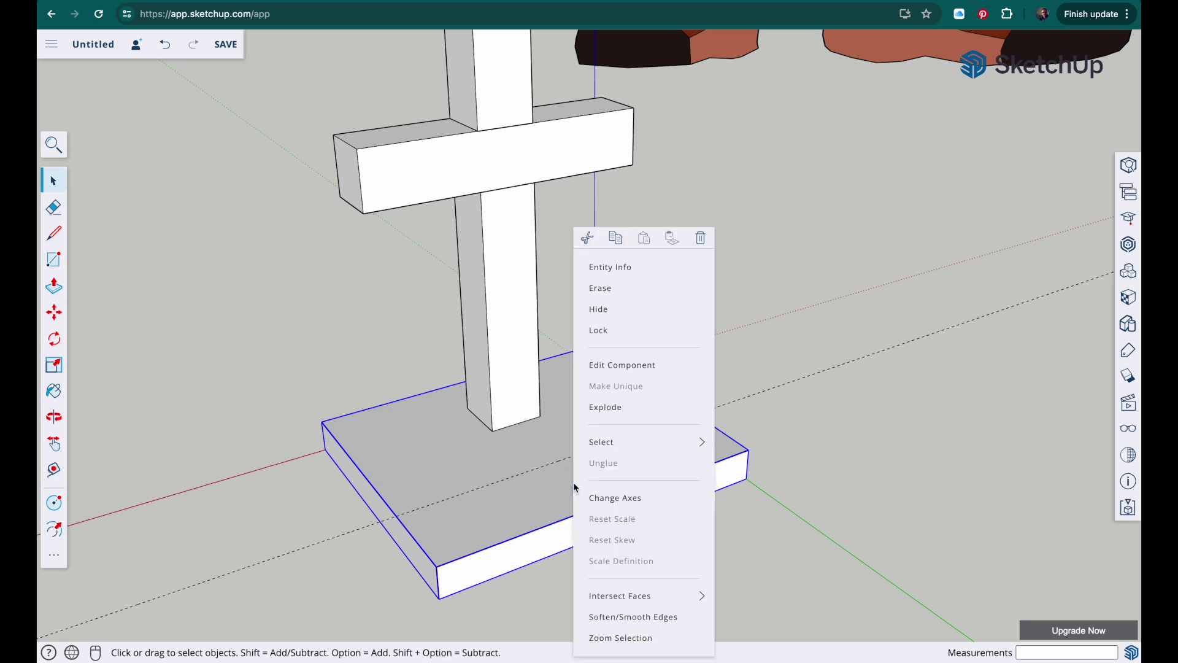
pyautogui.click(616, 376)
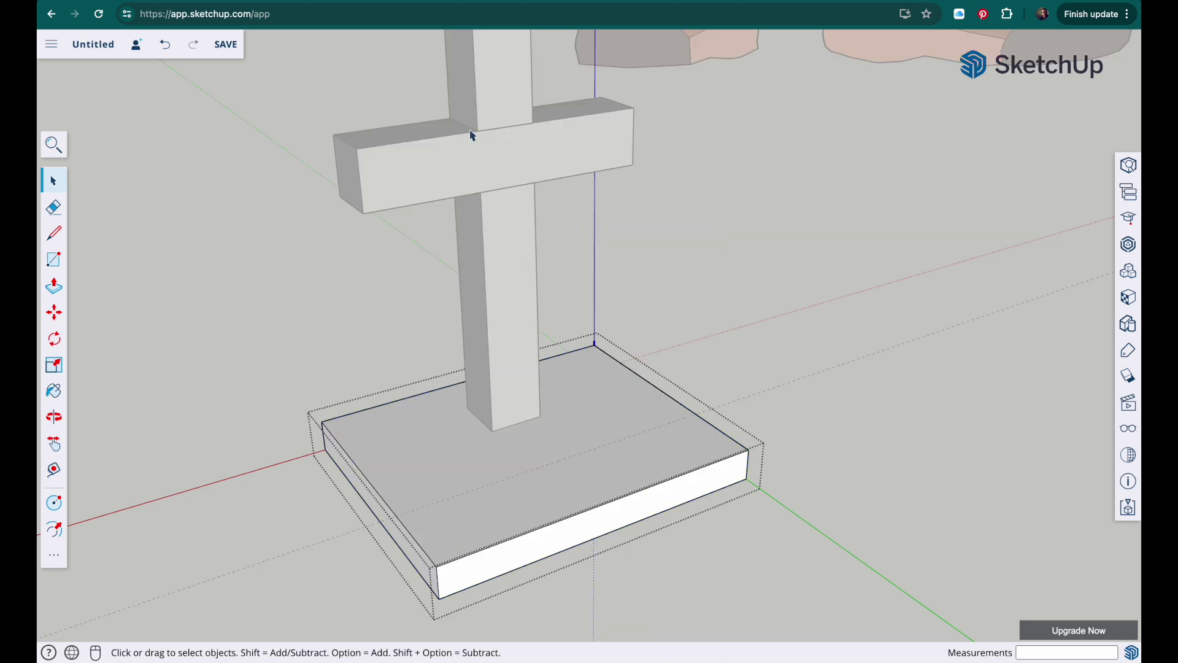
pyautogui.click(580, 497)
pyautogui.click(54, 504)
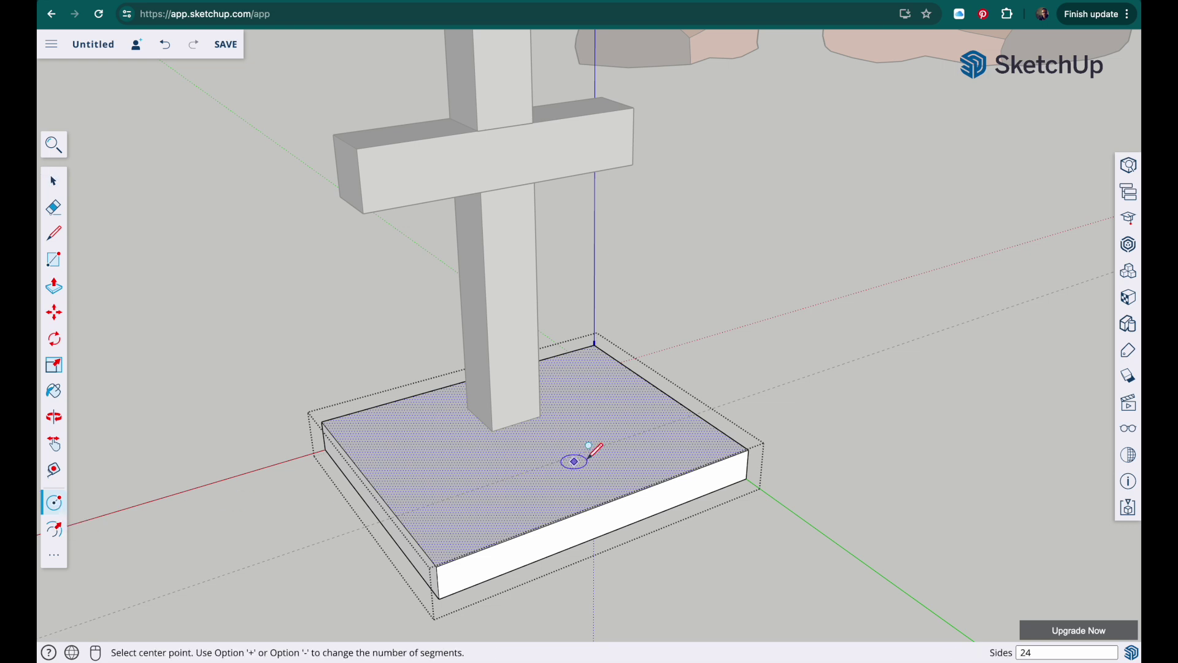
pyautogui.click(559, 460)
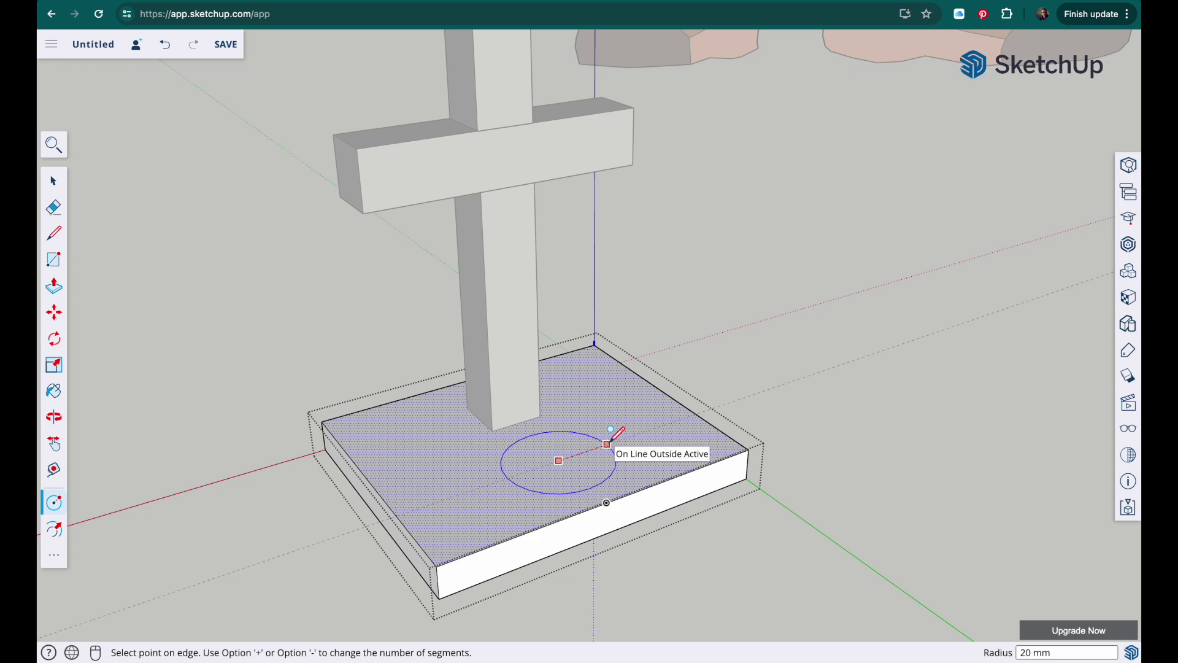
pyautogui.click(611, 440)
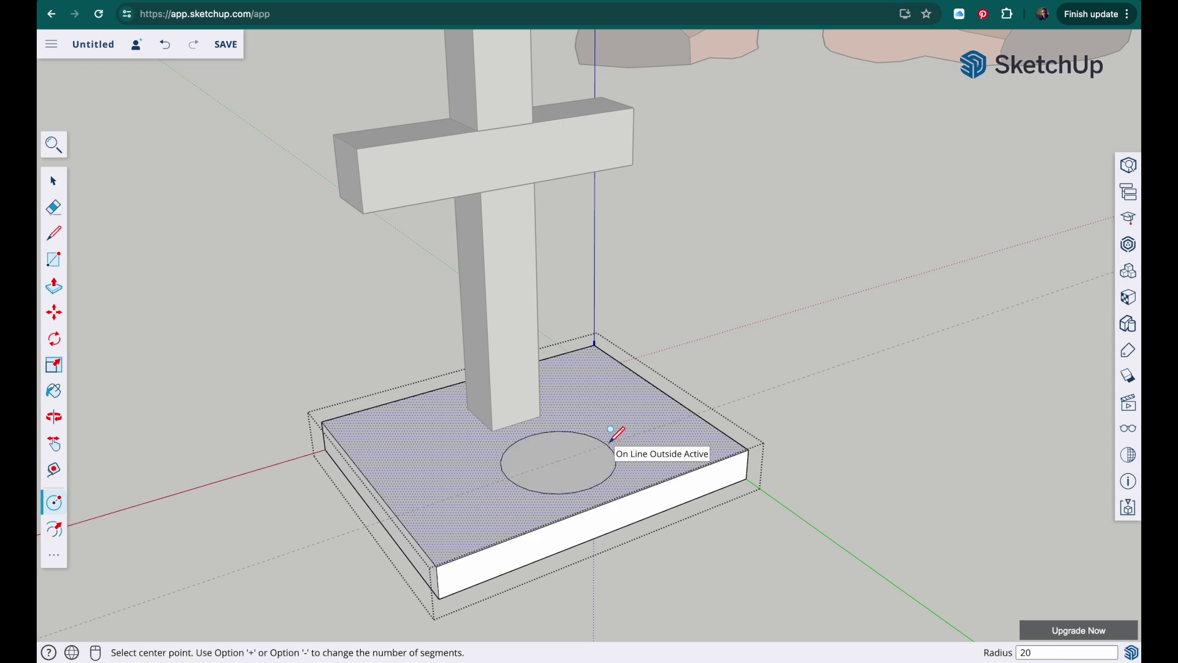
pyautogui.press('Return')
pyautogui.press('o')
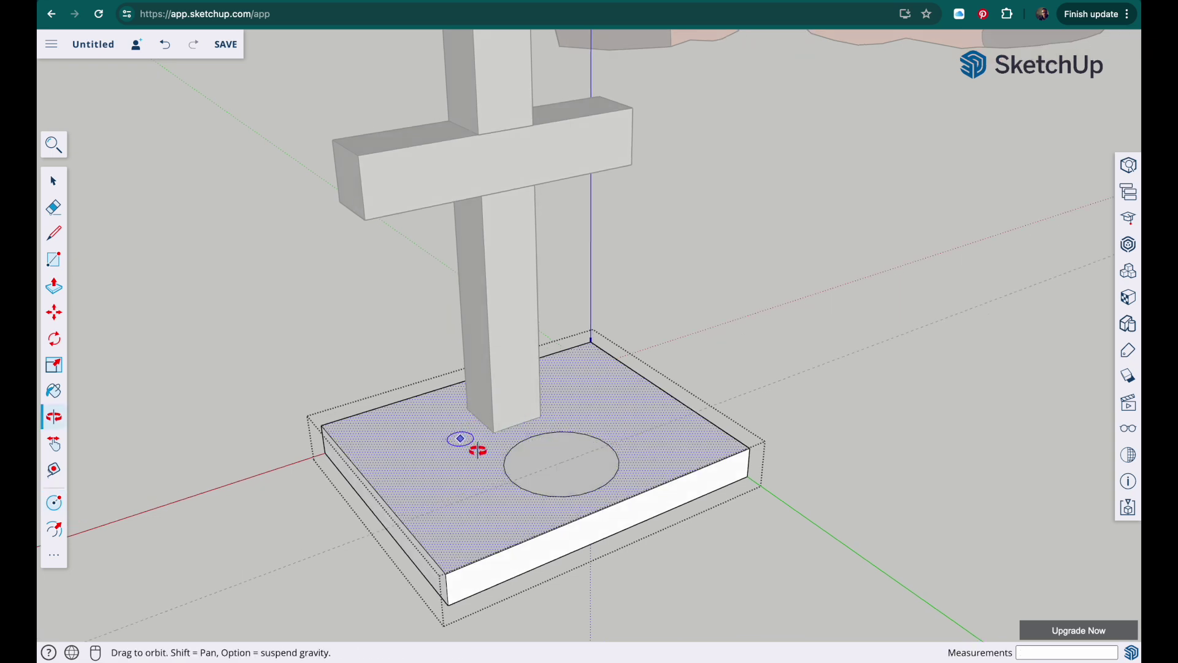
pyautogui.moveTo(477, 447); pyautogui.dragTo(387, 439)
pyautogui.press('c')
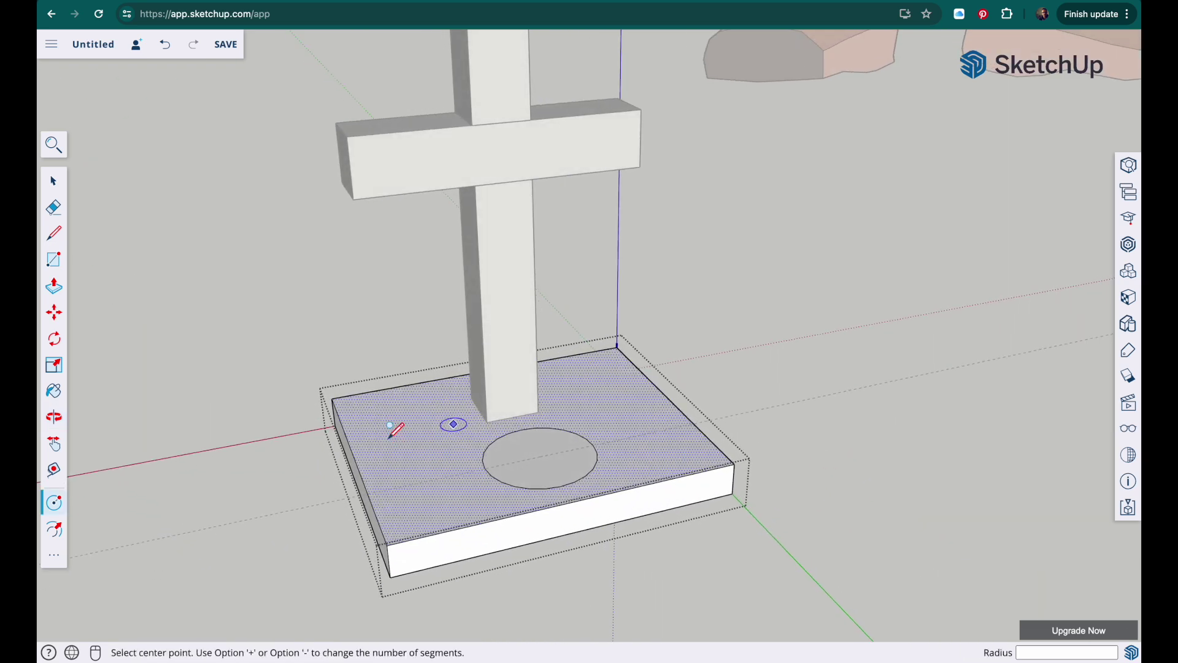
# - Push/Pull the circle 5 mm down into the base to form the recess
pyautogui.click(54, 286)
pyautogui.moveTo(262, 344); pyautogui.dragTo(507, 389, button='middle')
pyautogui.moveTo(662, 414); pyautogui.dragTo(613, 468, button='middle')
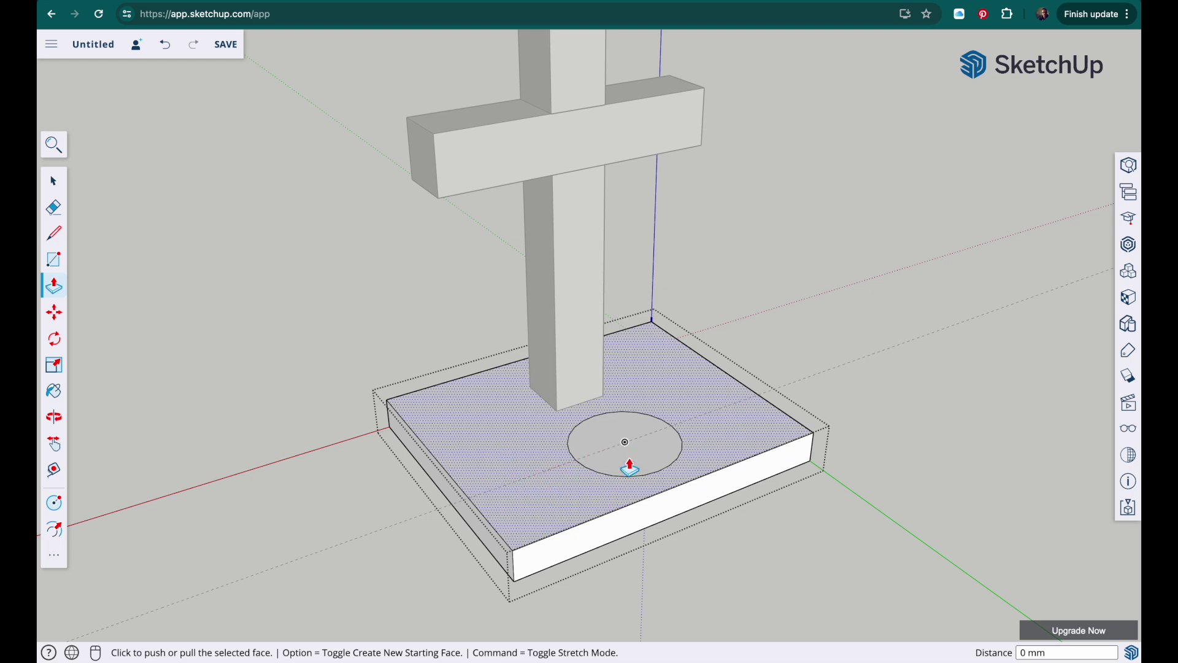
pyautogui.click(624, 447)
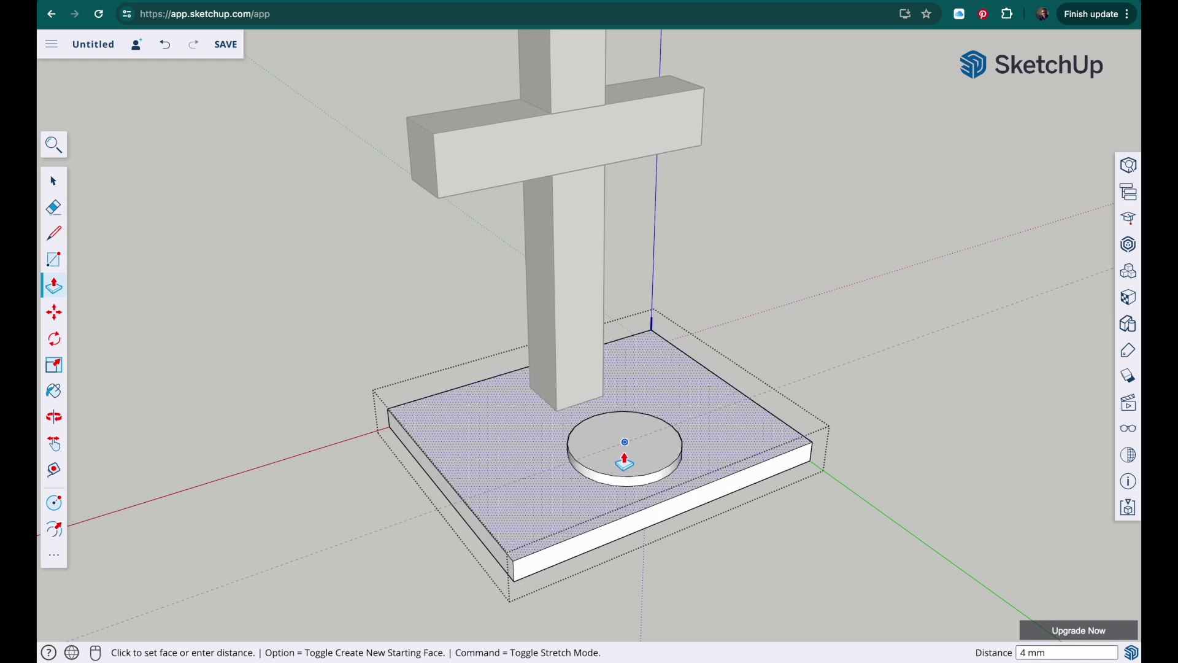
pyautogui.press('Escape')
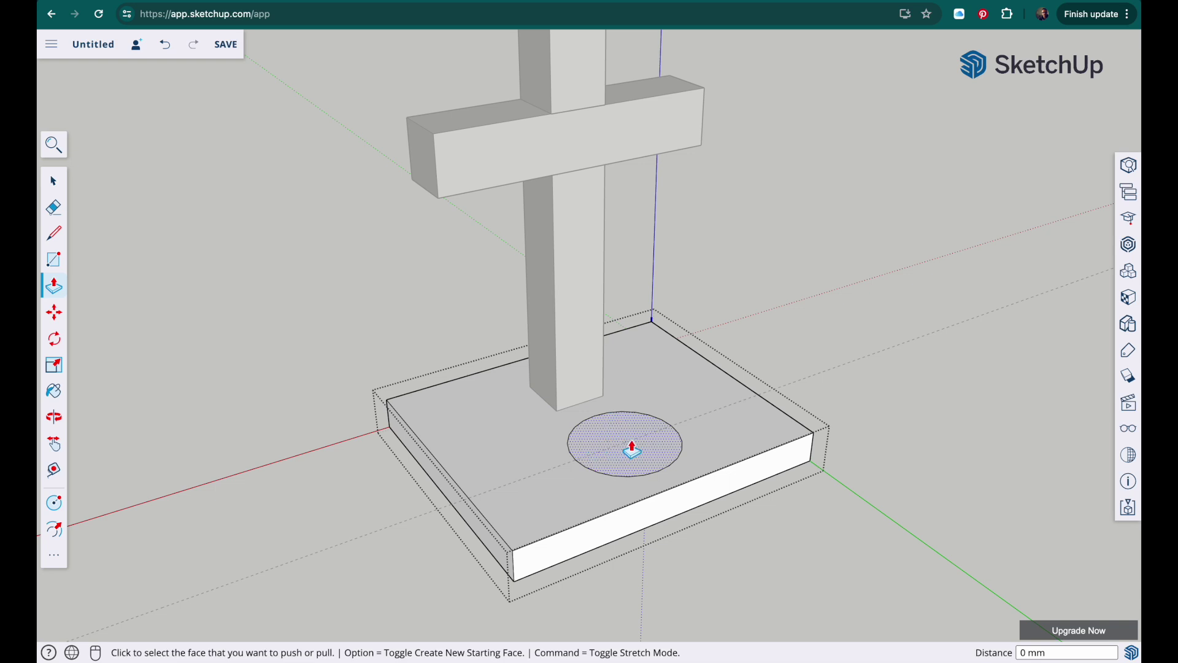
pyautogui.click(632, 451)
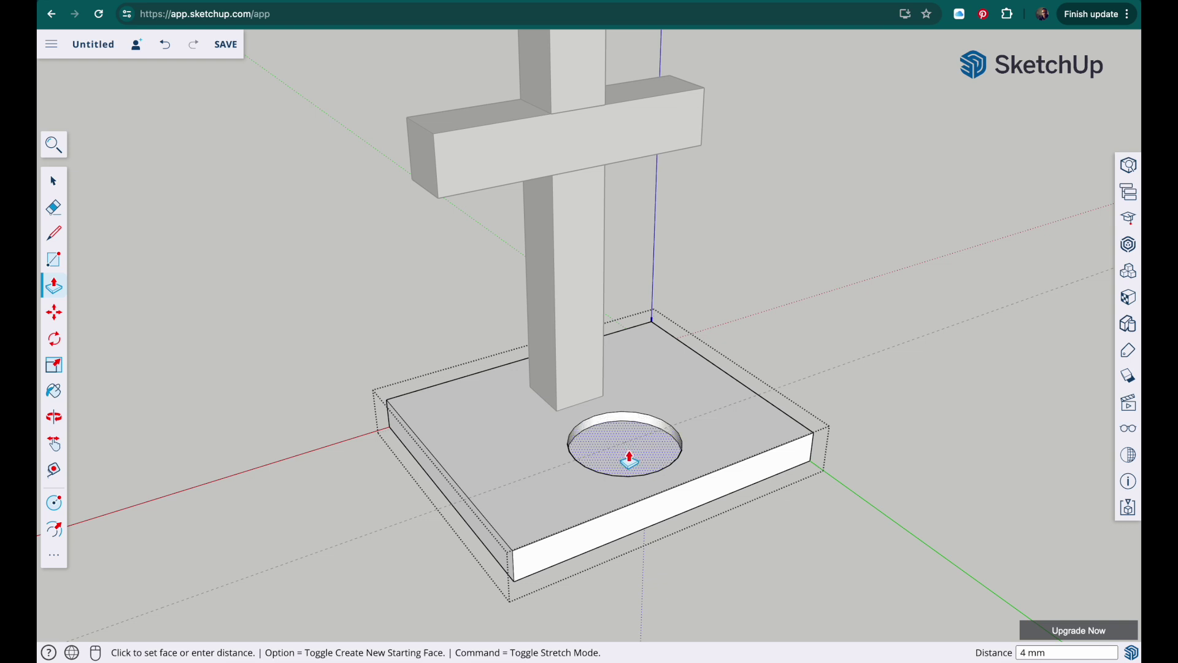
pyautogui.click(629, 464)
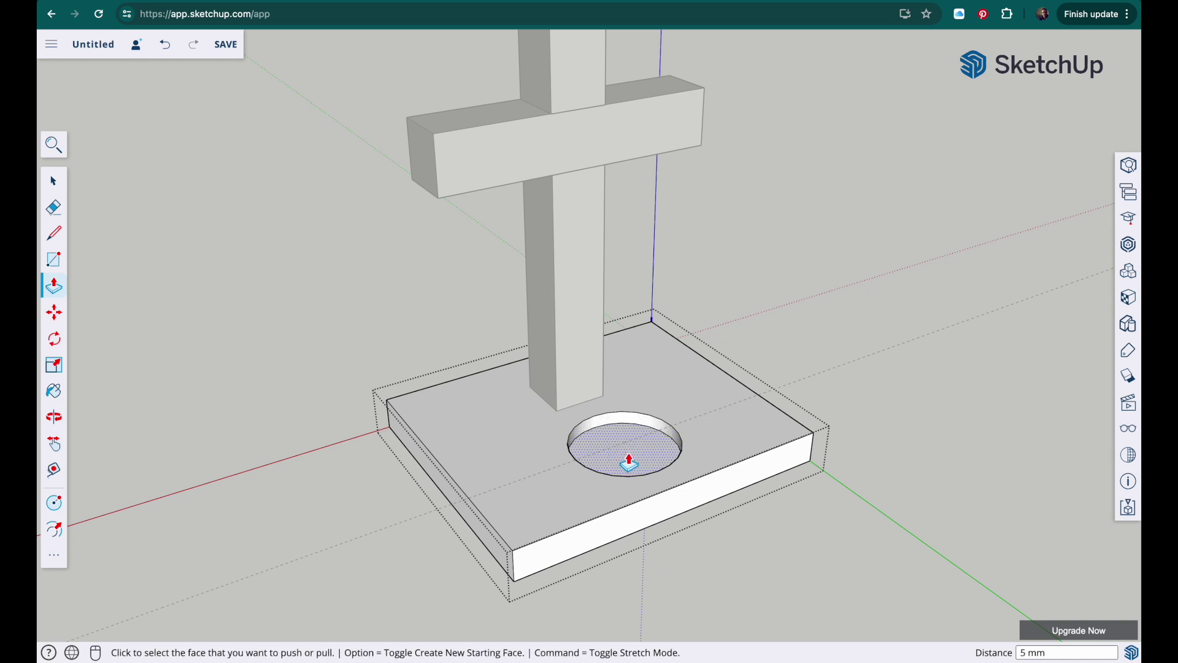
pyautogui.click(629, 464)
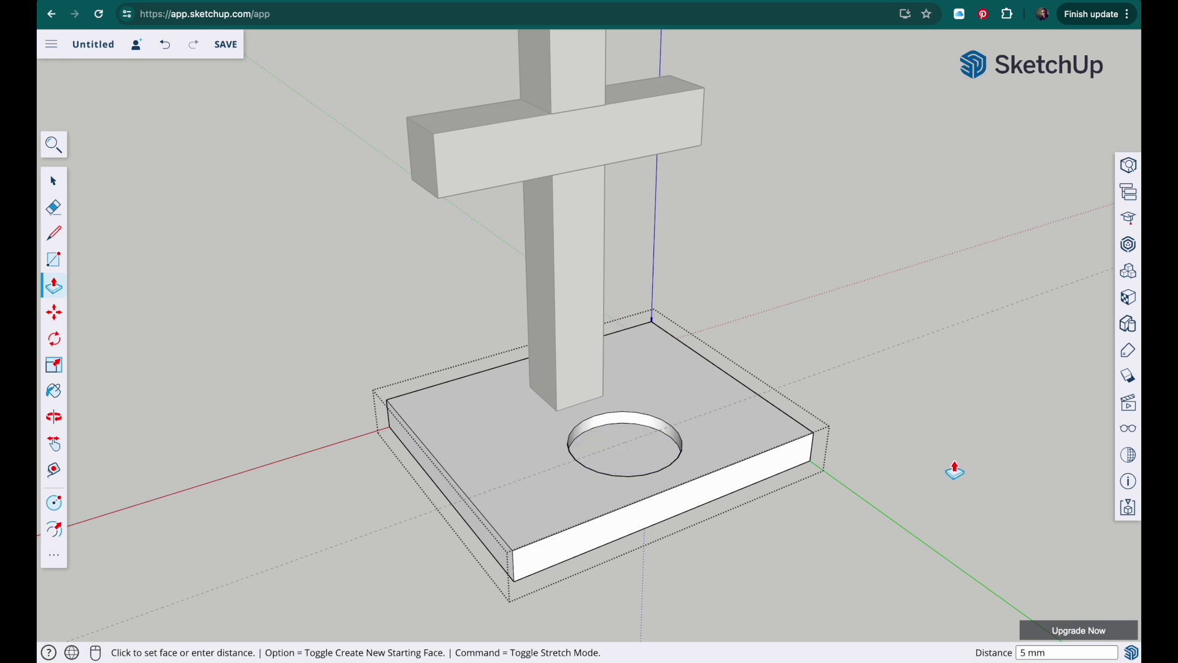
pyautogui.press('o')
pyautogui.moveTo(952, 474); pyautogui.dragTo(847, 393)
pyautogui.moveTo(847, 393); pyautogui.dragTo(798, 429, button='middle')
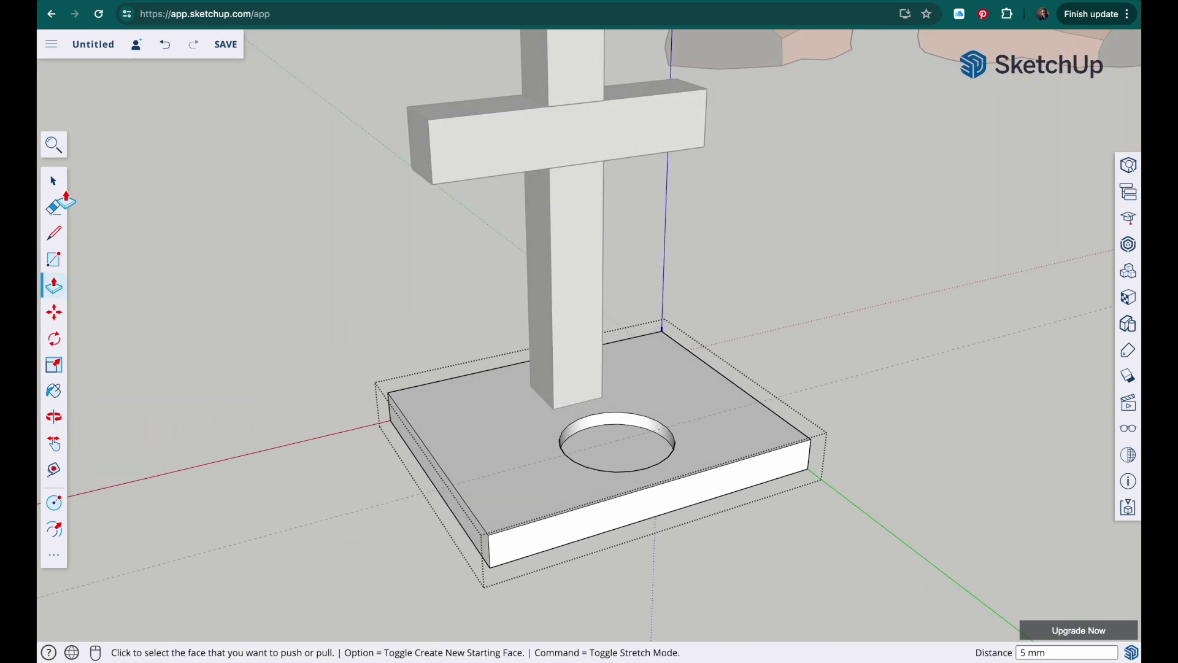
pyautogui.click(53, 180)
# - Zoom out and delete the scale figure
pyautogui.scroll(-5, 274, 285)
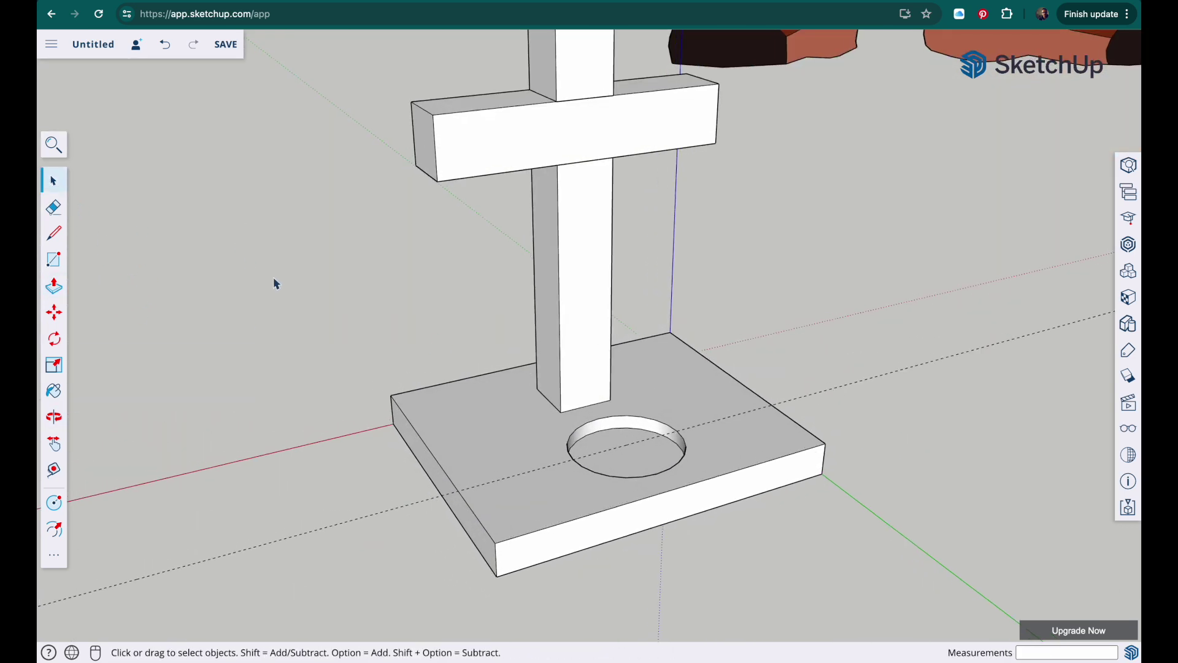
pyautogui.press('o')
pyautogui.moveTo(279, 301); pyautogui.dragTo(348, 375)
pyautogui.press('space')
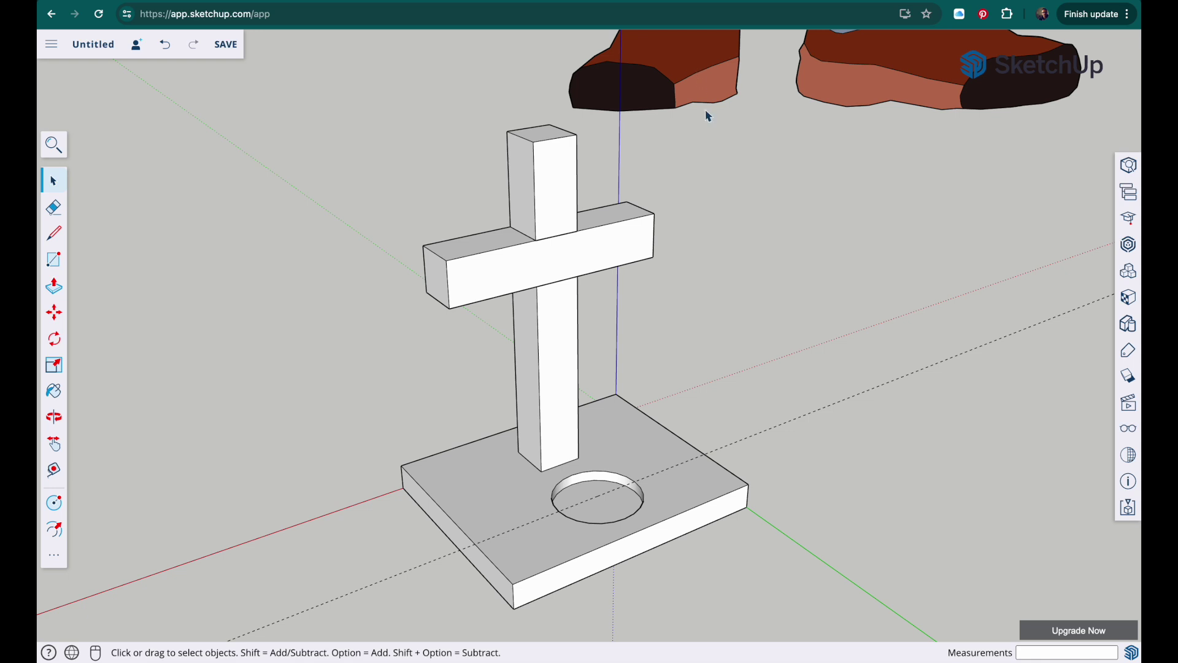
pyautogui.scroll(-10, 709, 116)
pyautogui.moveTo(707, 114); pyautogui.dragTo(625, 270, button='middle')
pyautogui.click(625, 268)
pyautogui.press('Delete')
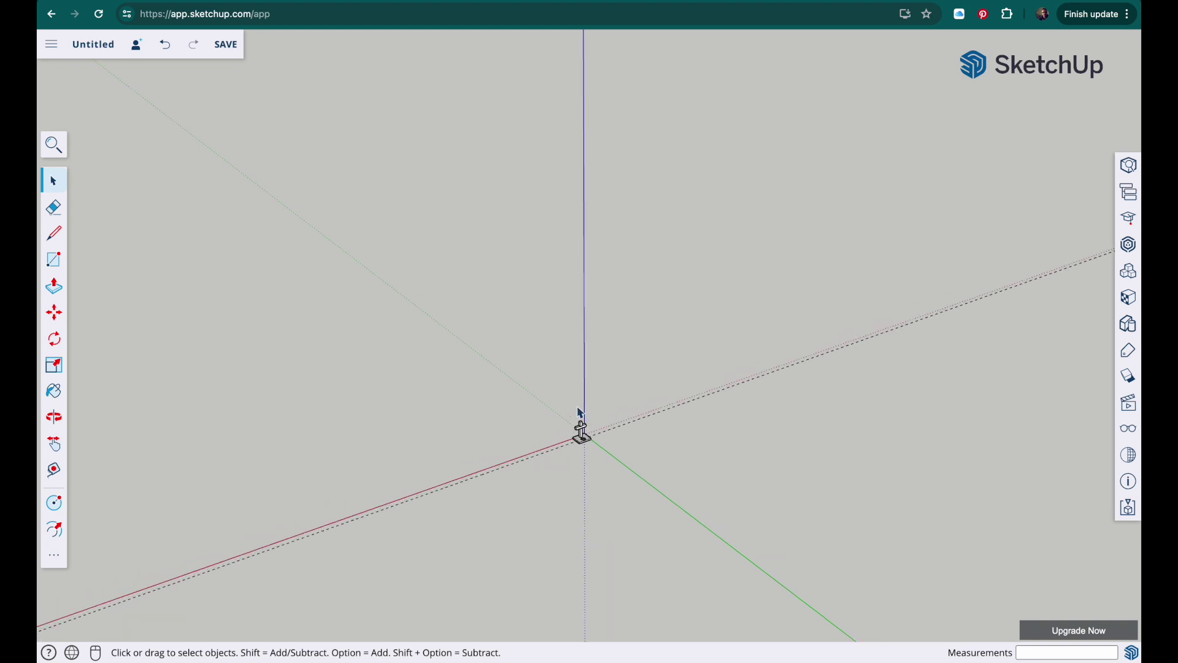
# - Switch off Axes in the Display panel
pyautogui.scroll(6, 590, 415)
pyautogui.moveTo(608, 441); pyautogui.dragTo(523, 106, button='middle')
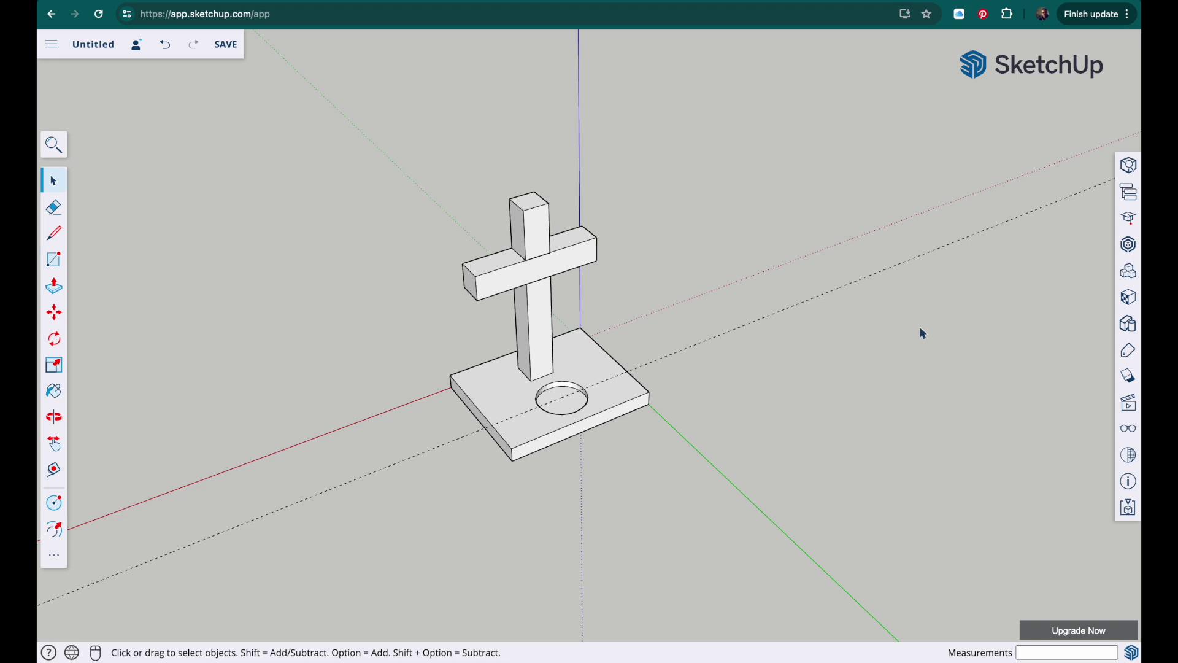
pyautogui.click(1130, 432)
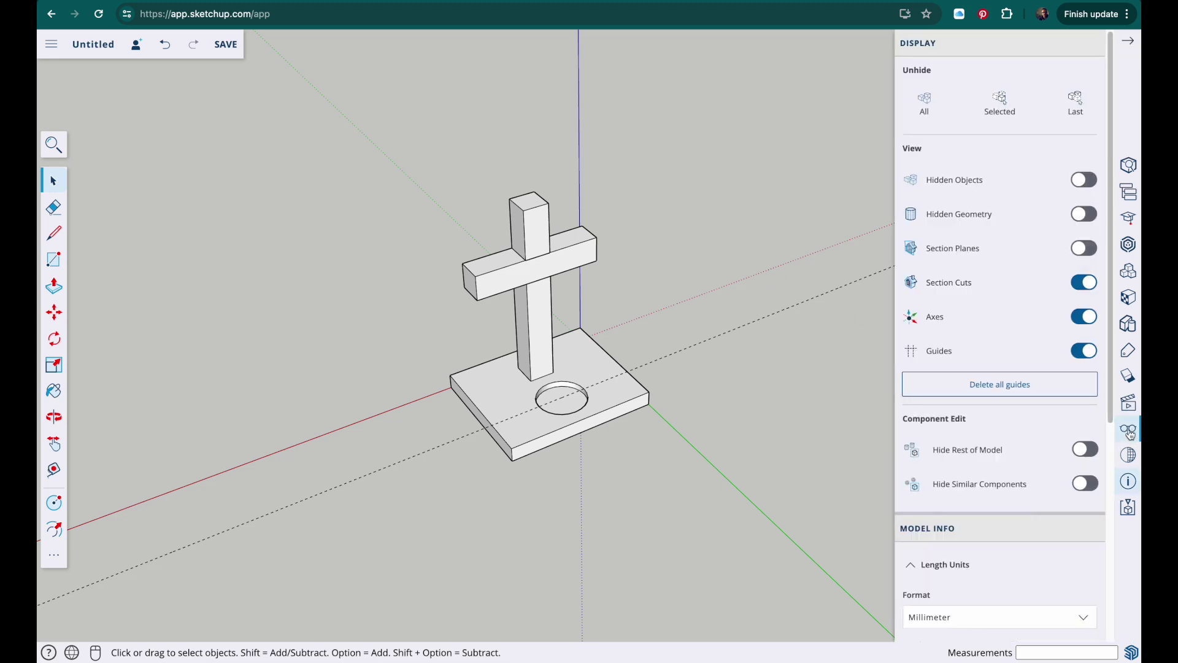
pyautogui.click(1085, 318)
pyautogui.scroll(5, 548, 351)
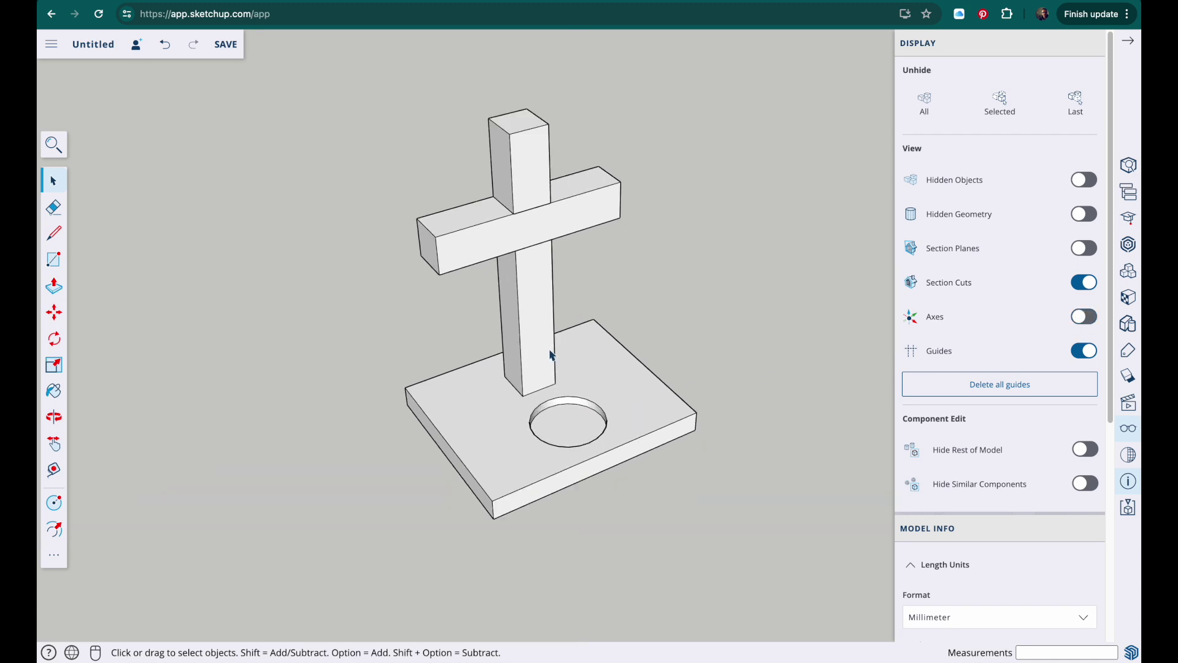
pyautogui.moveTo(549, 358); pyautogui.dragTo(539, 334, button='middle')
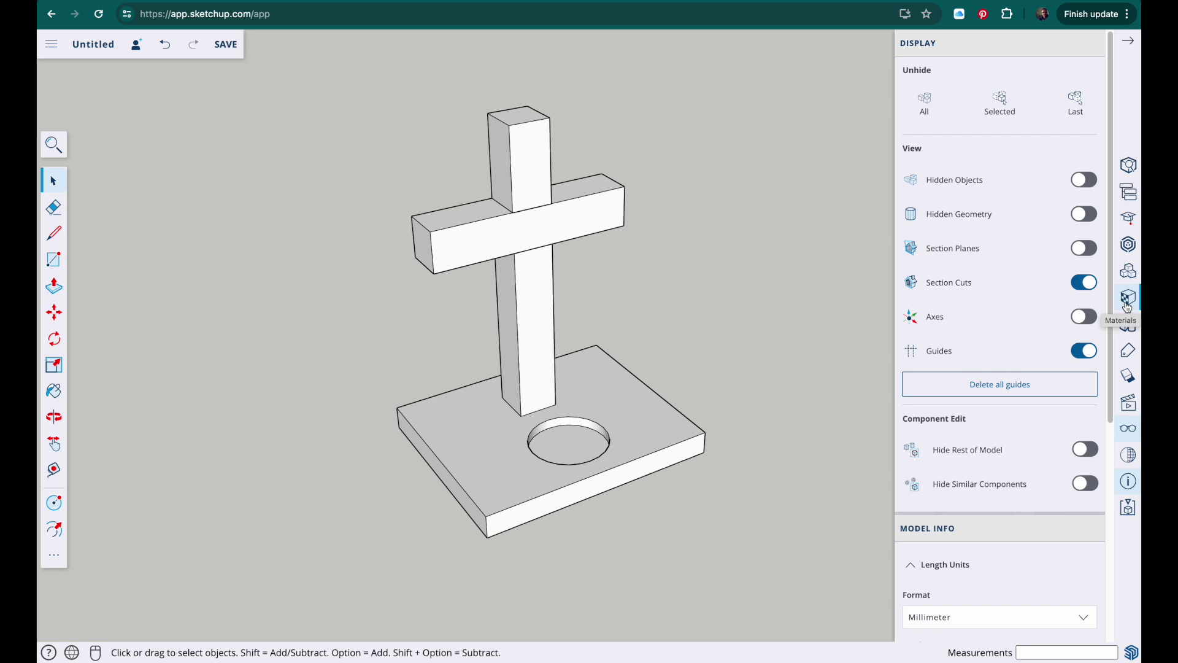
pyautogui.click(1128, 300)
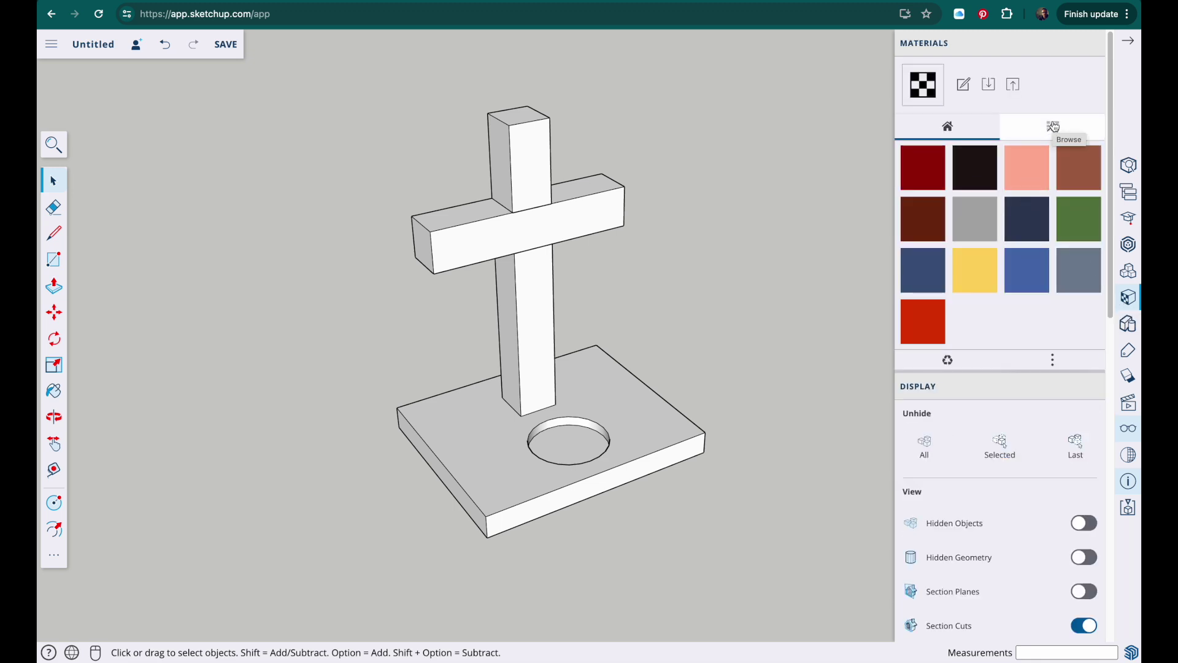
# - Paint the cross and the base with a reddish wood texture from Materials > Wood
pyautogui.click(1054, 127)
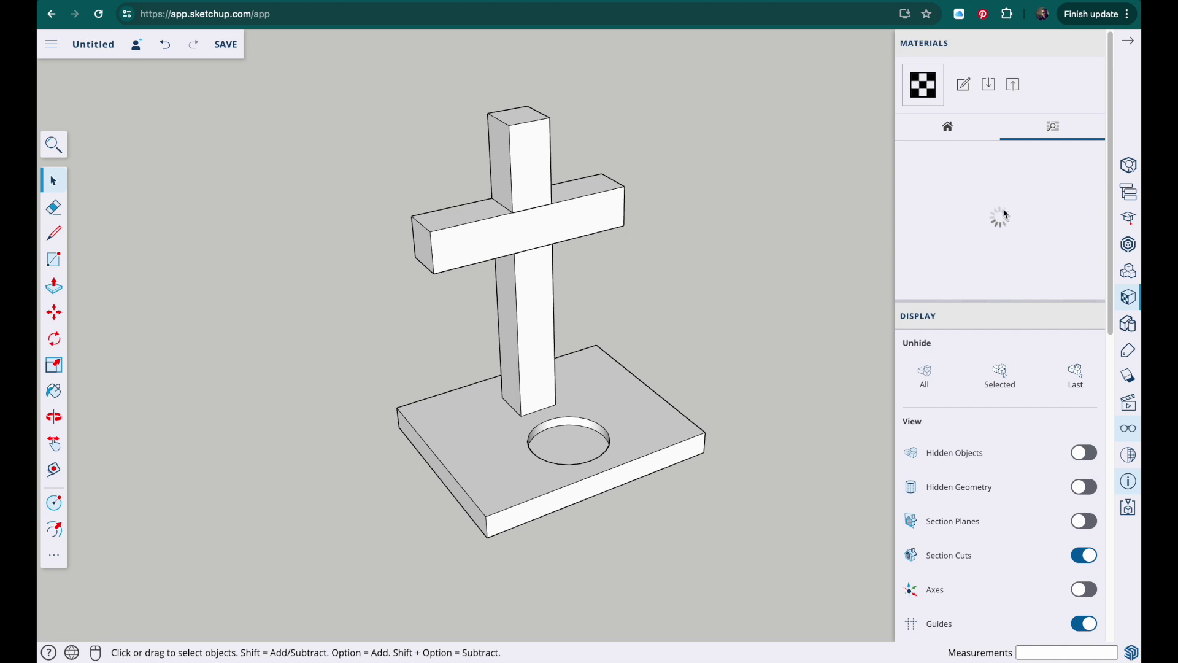
pyautogui.scroll(-5, 1012, 407)
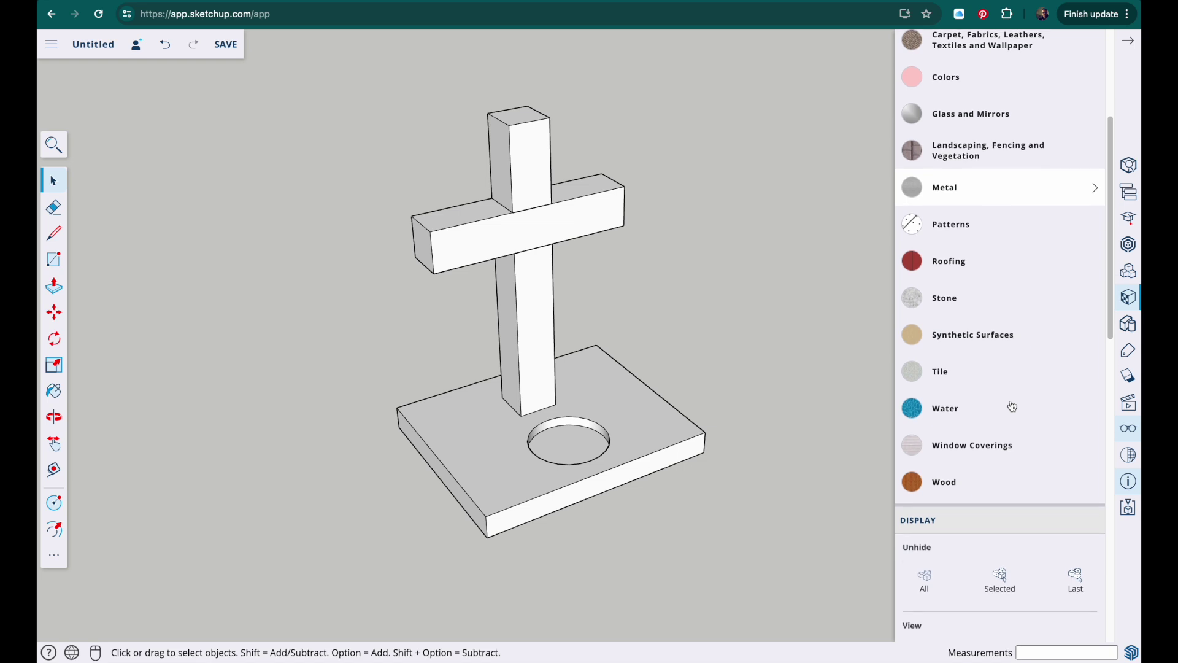
pyautogui.click(948, 437)
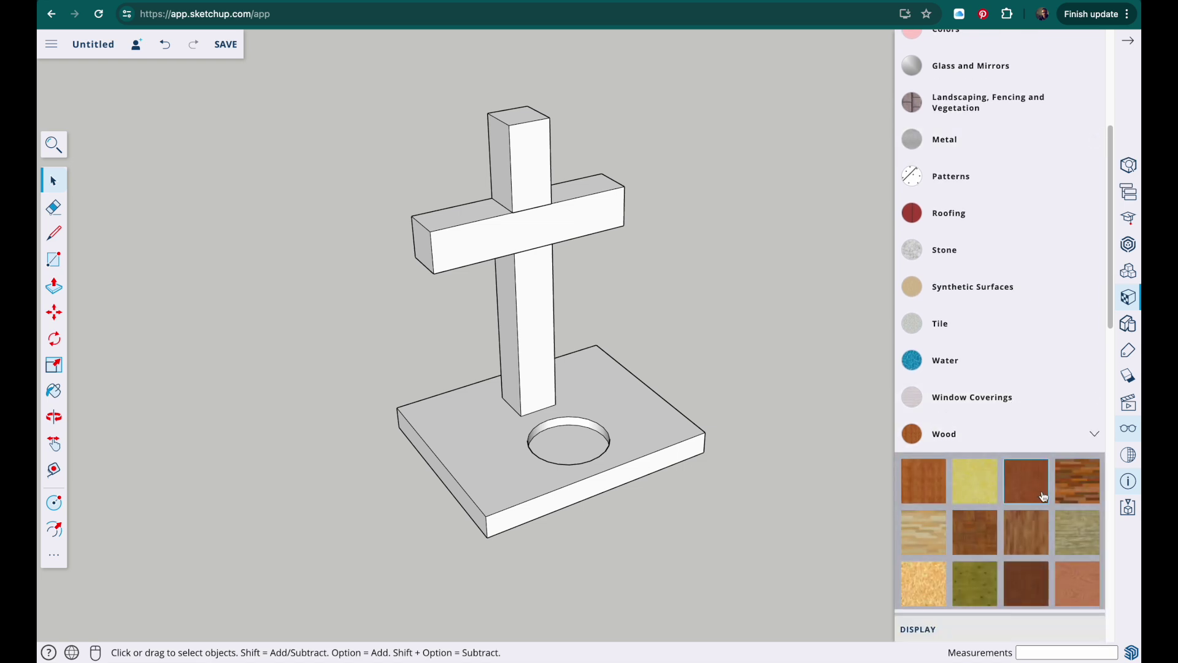
pyautogui.click(1076, 588)
pyautogui.press('super+z')
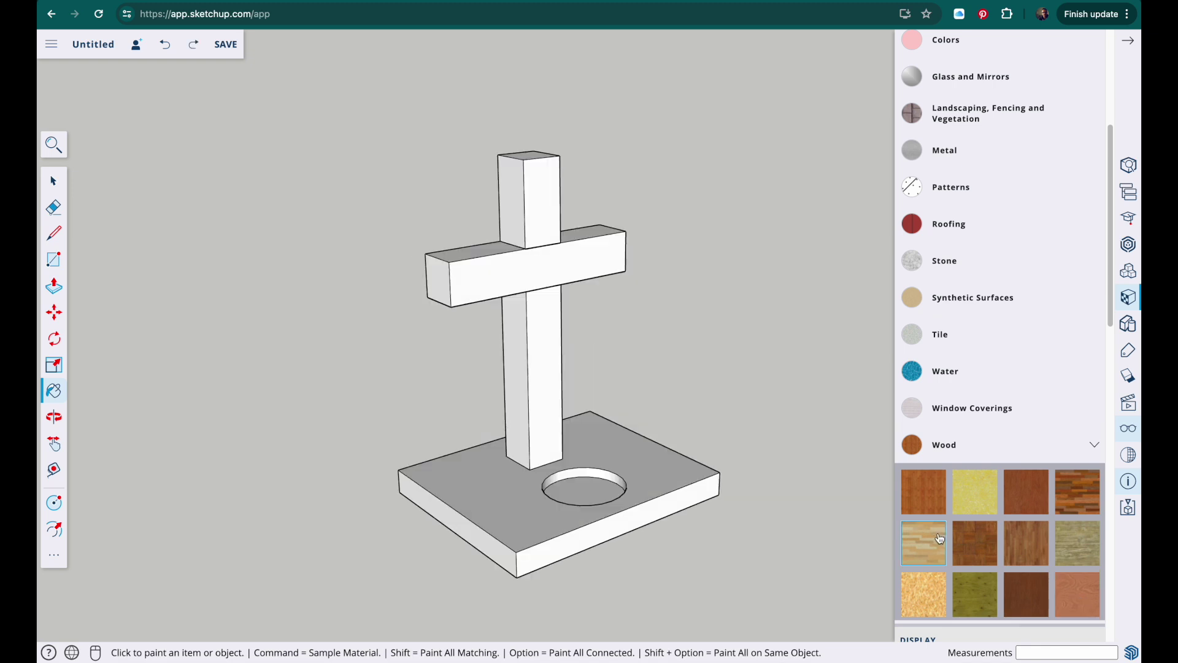
pyautogui.click(545, 206)
pyautogui.click(491, 463)
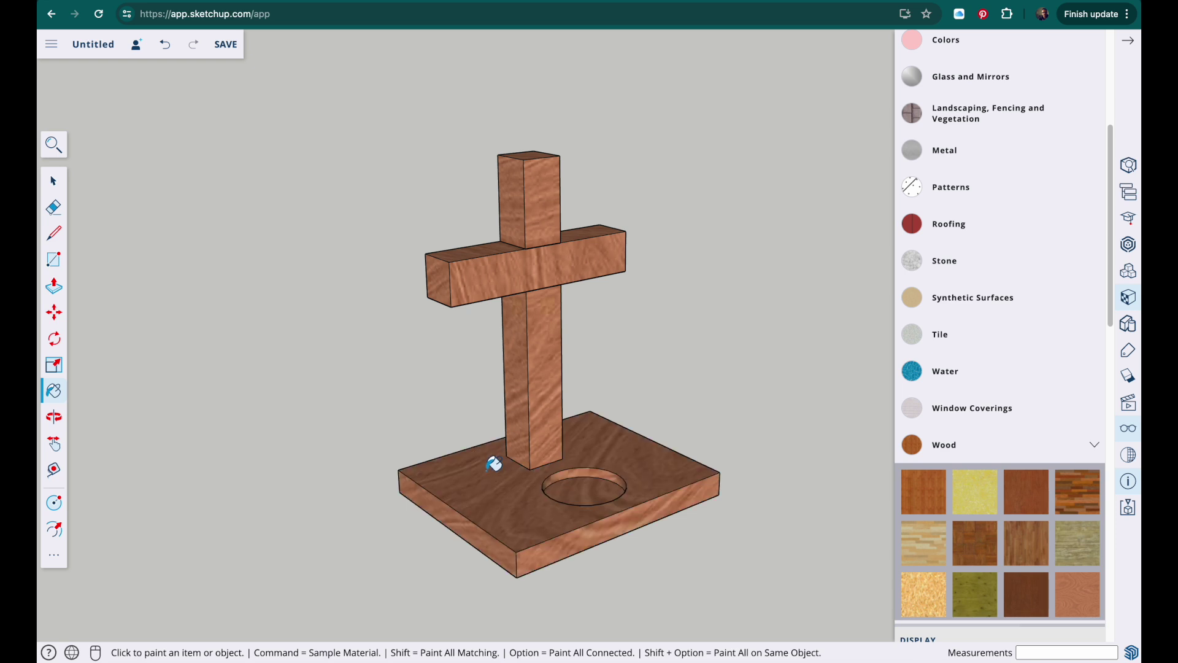
pyautogui.moveTo(616, 429)
pyautogui.mouseDown(button='middle')
pyautogui.moveTo(628, 357)
pyautogui.moveTo(663, 447)
pyautogui.moveTo(818, 526)
pyautogui.mouseUp(button='middle')
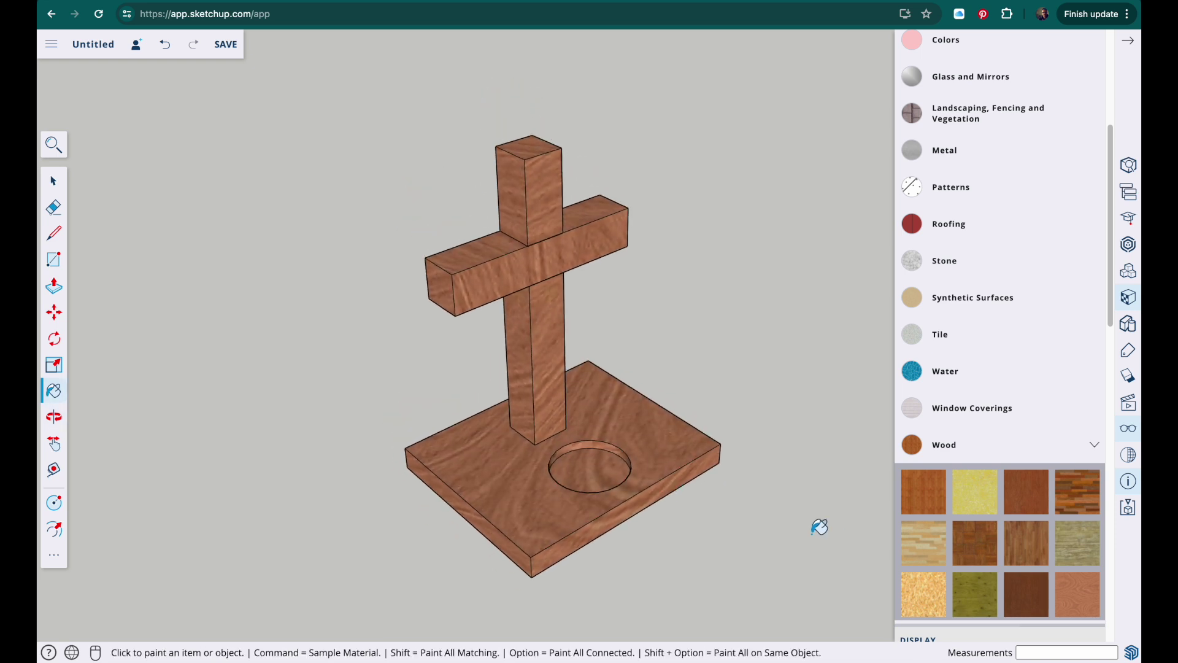
pyautogui.moveTo(366, 447); pyautogui.dragTo(823, 407, button='middle')
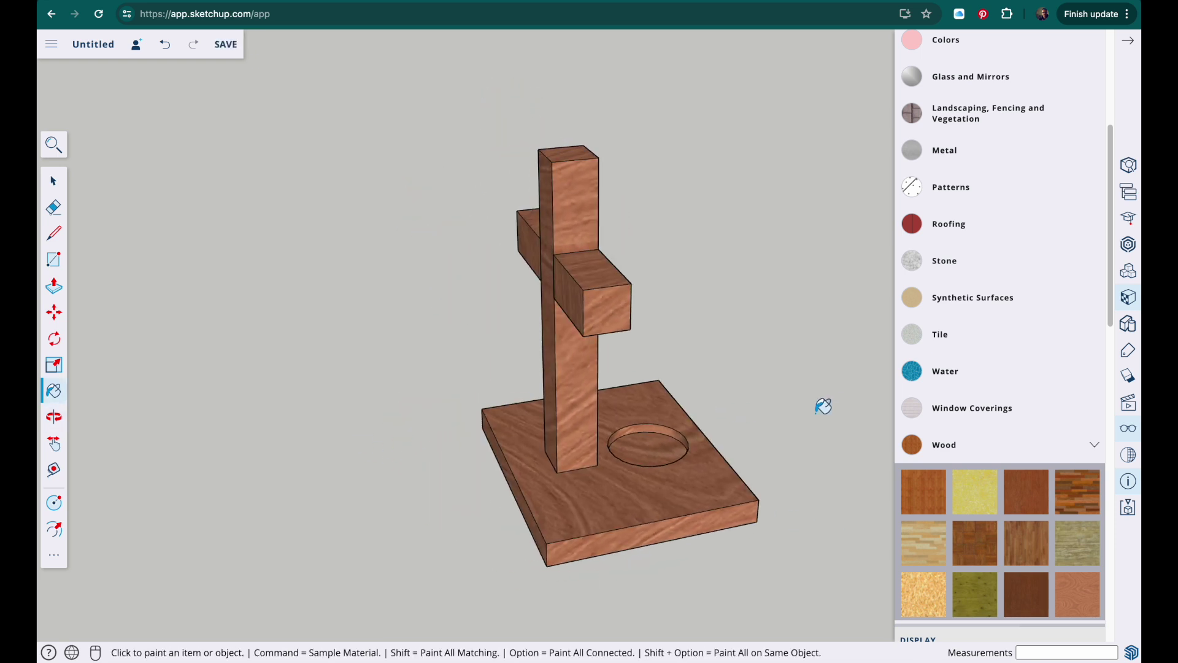
pyautogui.moveTo(243, 453); pyautogui.dragTo(308, 450, button='middle')
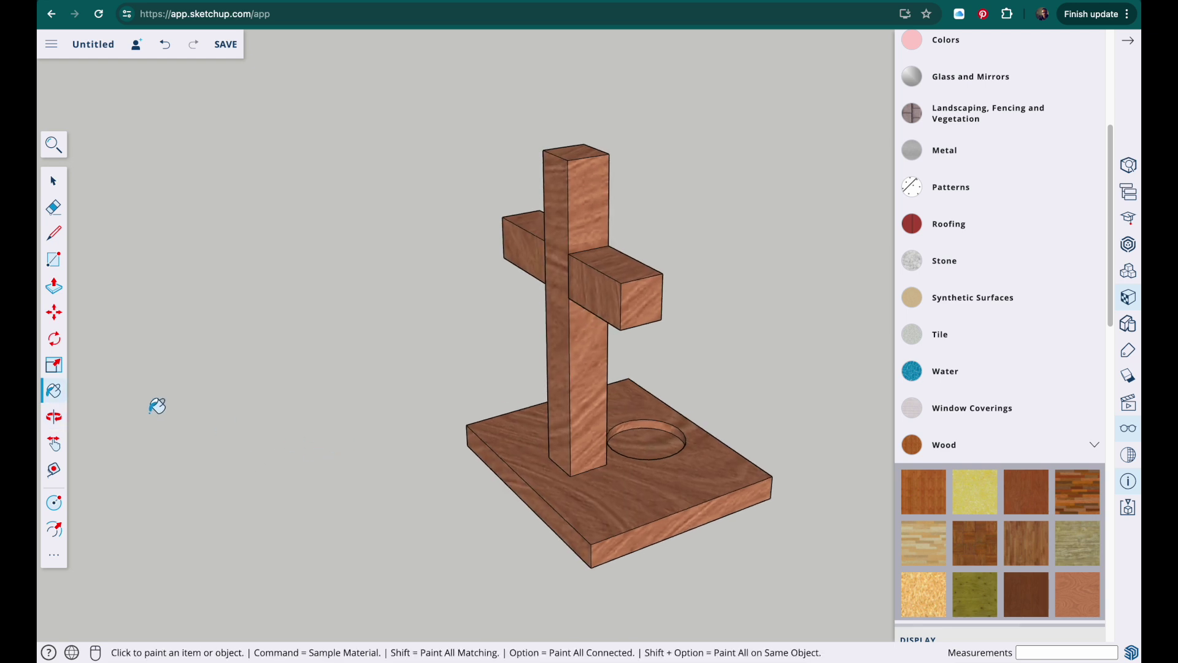
# - Draw a thin rectangle along the base's side edge and Push/Pull it out 3 mm
pyautogui.click(54, 263)
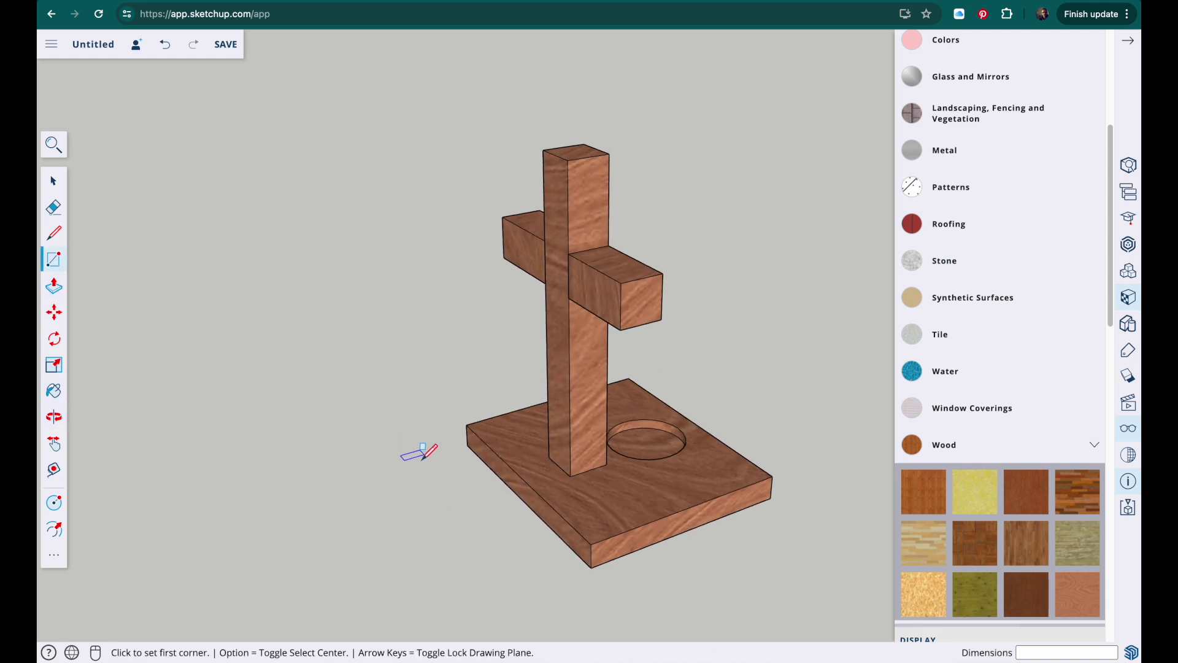
pyautogui.moveTo(413, 452); pyautogui.dragTo(440, 453, button='middle')
pyautogui.scroll(5, 495, 482)
pyautogui.moveTo(495, 481); pyautogui.dragTo(421, 408, button='middle')
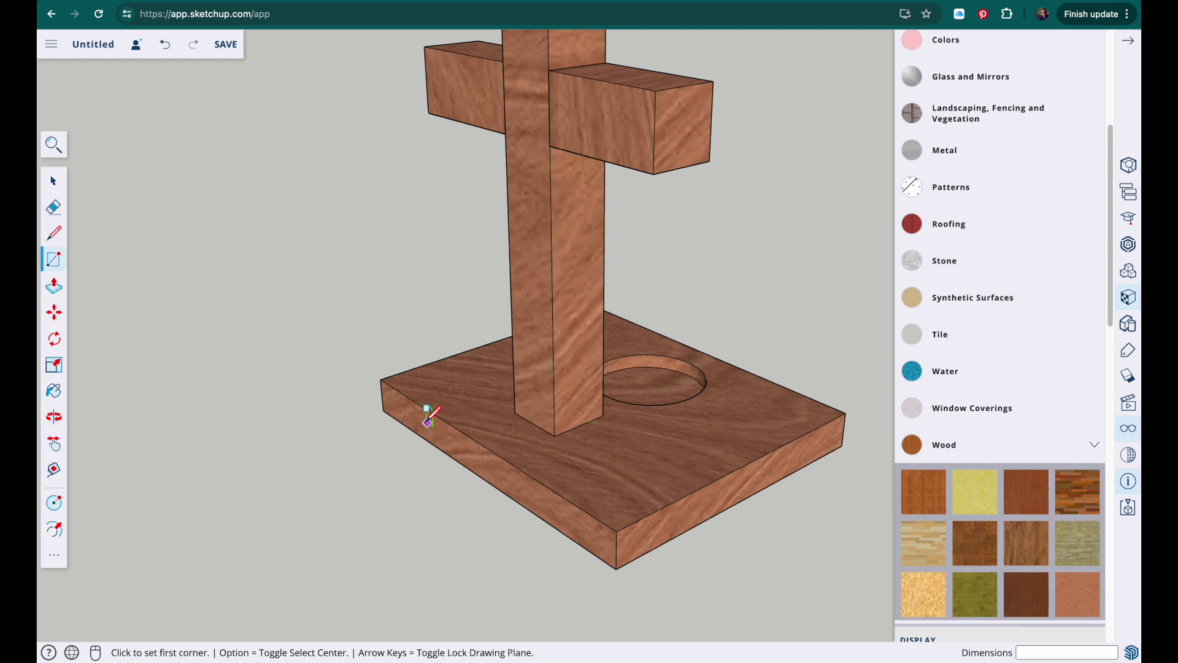
pyautogui.click(383, 410)
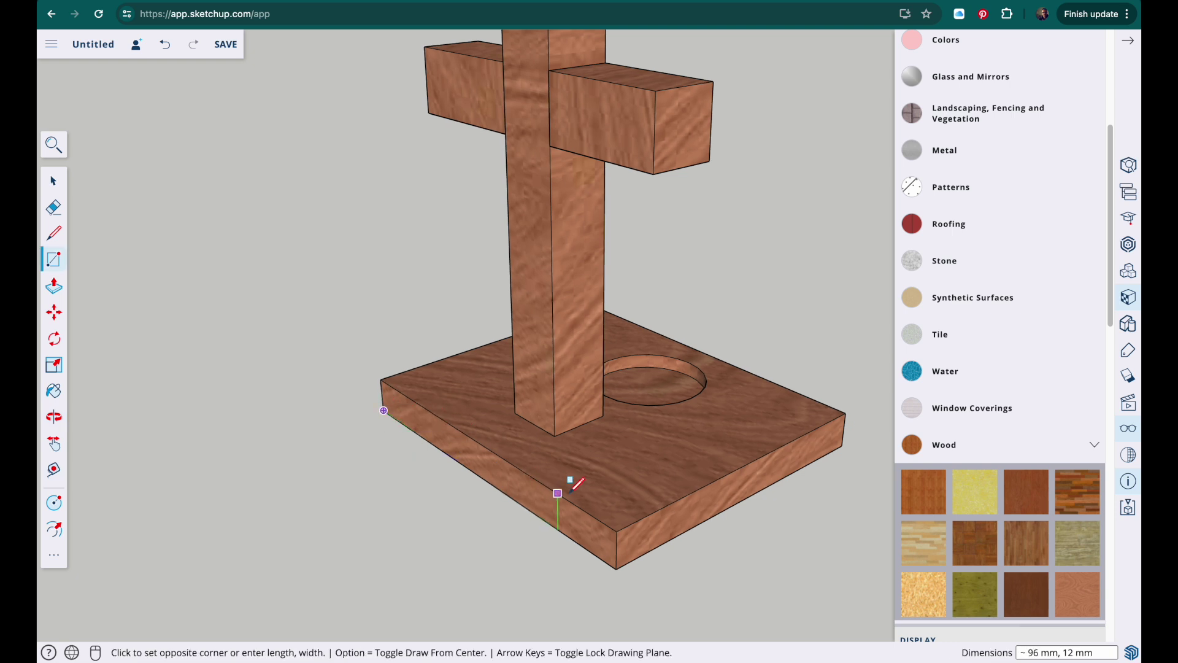
pyautogui.click(616, 520)
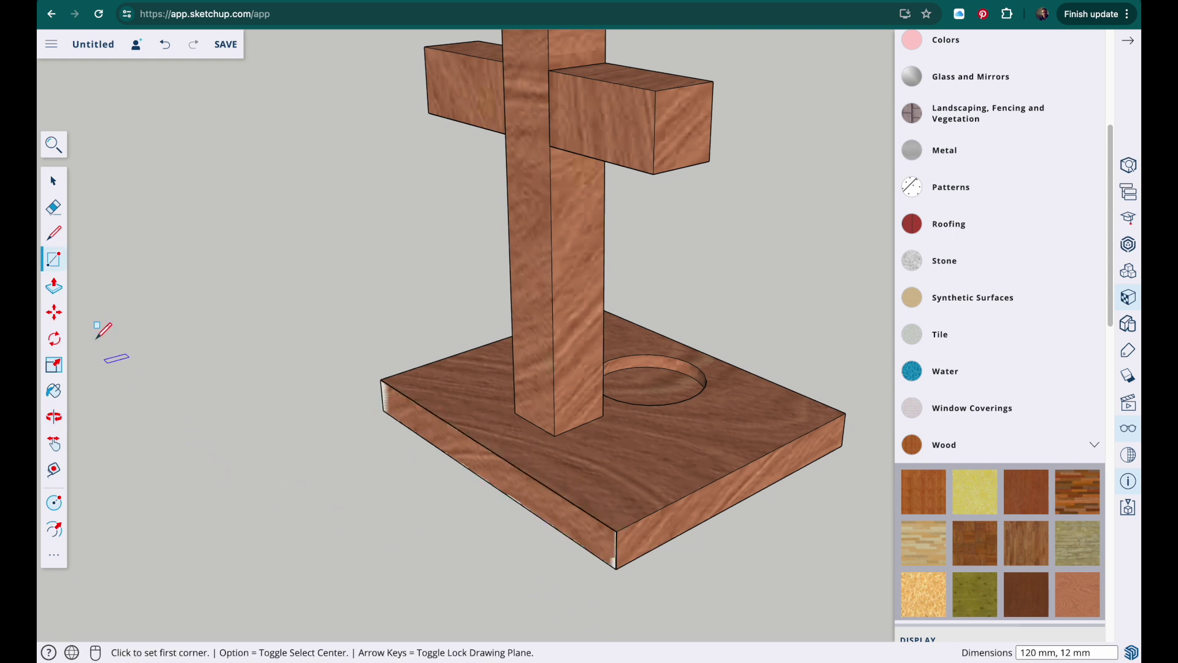
pyautogui.click(55, 286)
pyautogui.click(477, 457)
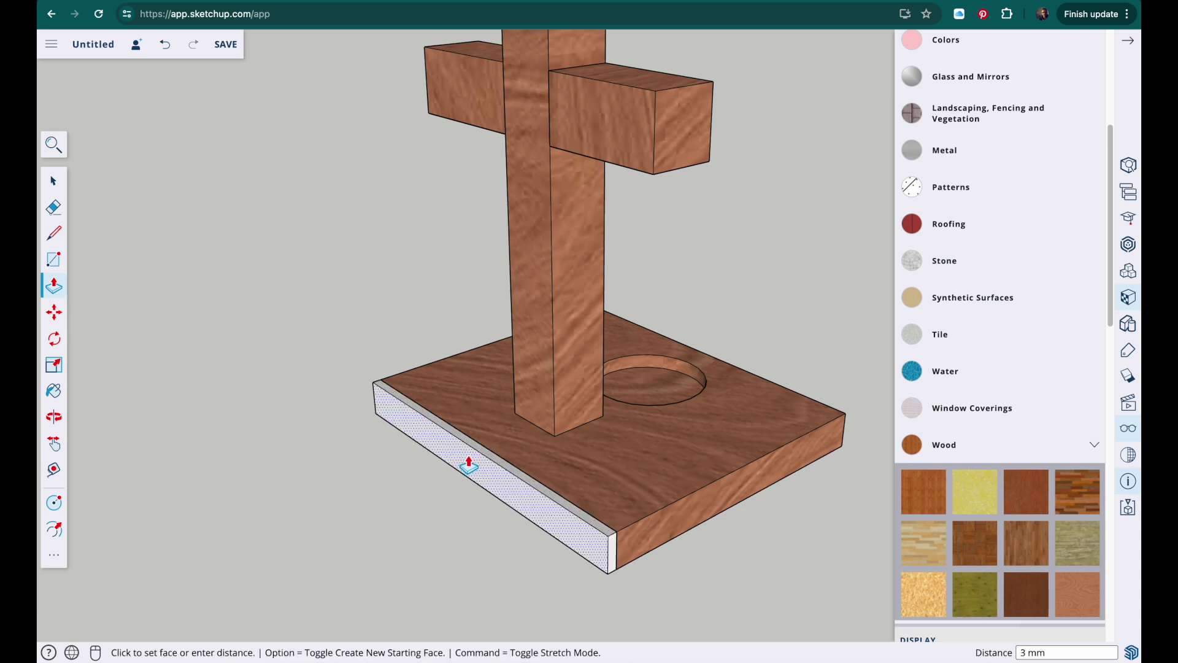
pyautogui.click(469, 465)
pyautogui.moveTo(469, 465); pyautogui.dragTo(378, 491, button='middle')
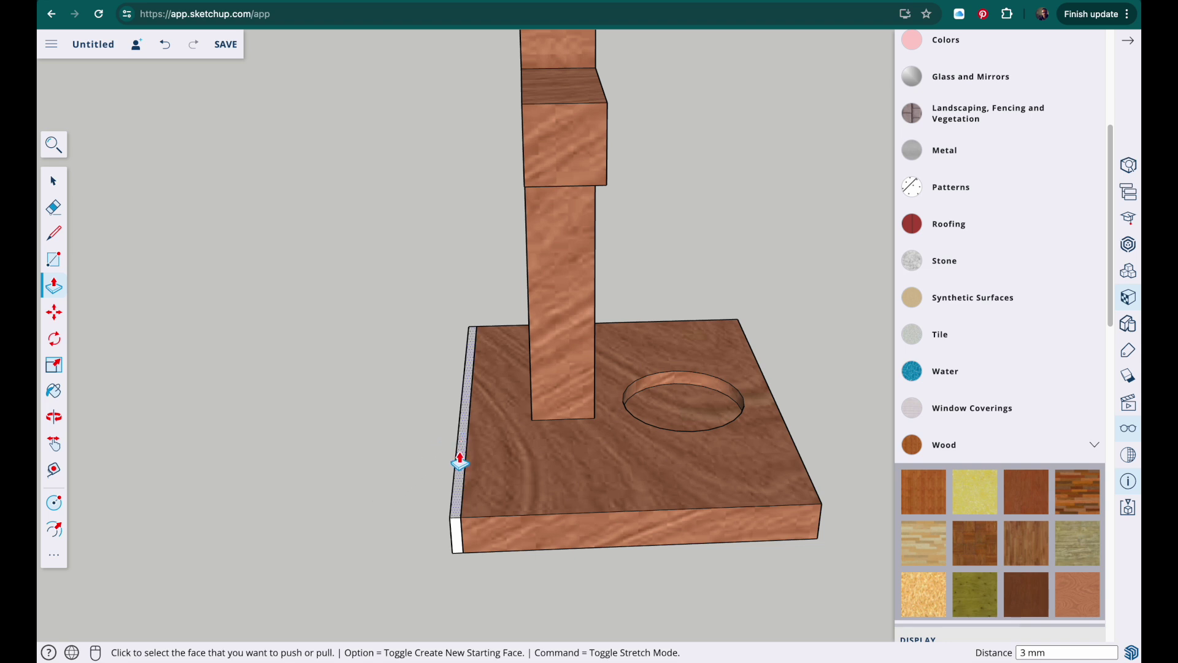
# - Pull the strip up 150 mm to the cross's top and select the panel
pyautogui.click(460, 461)
pyautogui.moveTo(452, 342); pyautogui.dragTo(417, 262, button='middle')
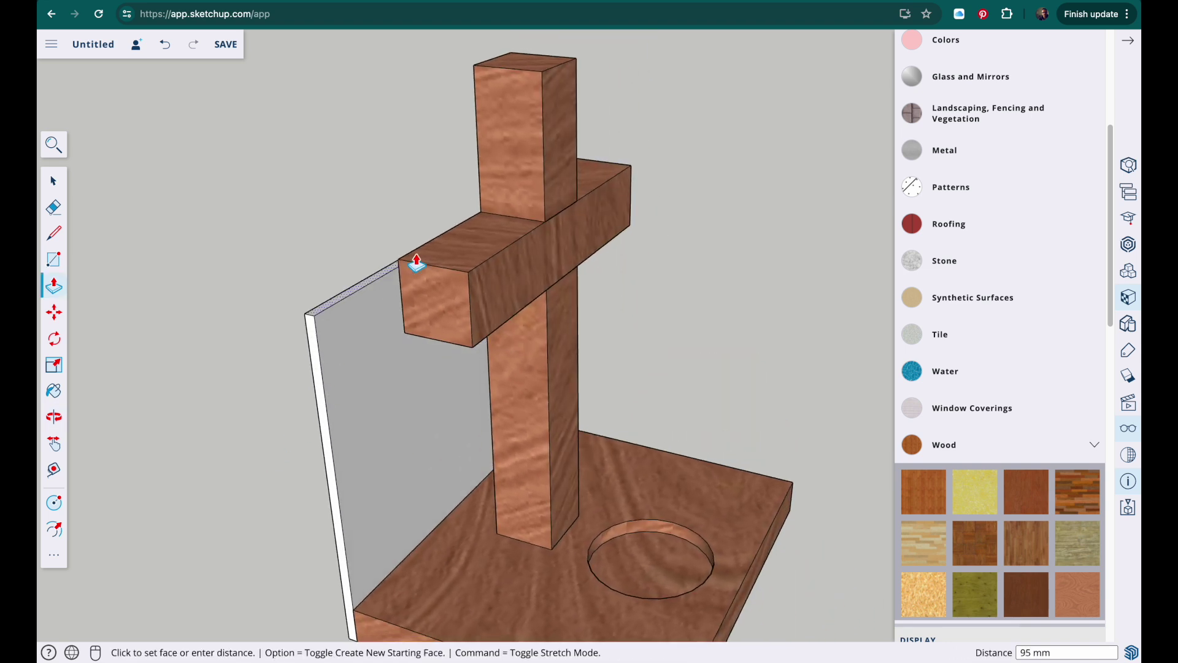
pyautogui.click(508, 68)
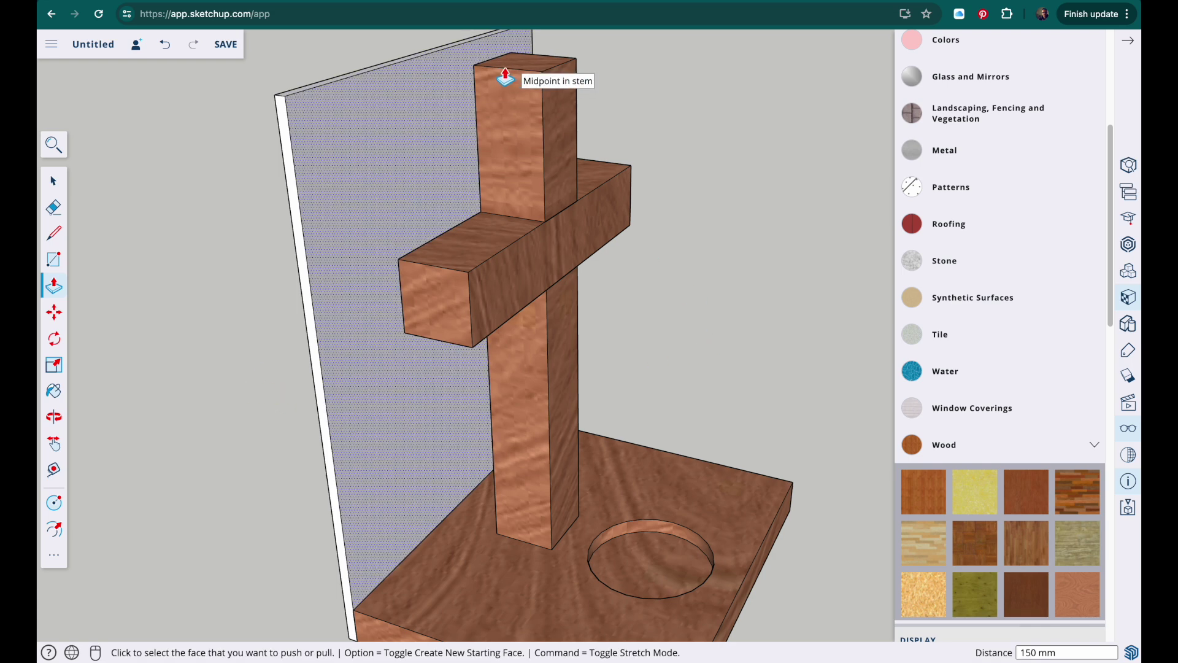
pyautogui.moveTo(311, 221); pyautogui.dragTo(495, 190, button='middle')
pyautogui.scroll(-5, 672, 175)
pyautogui.click(54, 182)
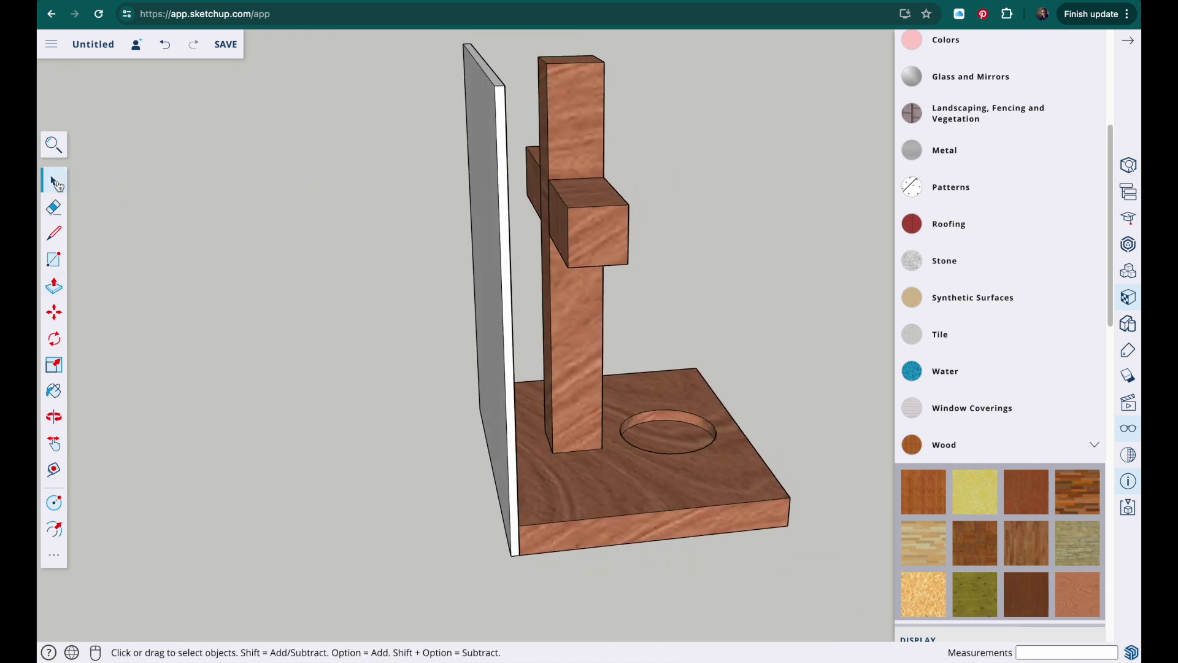
pyautogui.keyDown('shift'); pyautogui.moveTo(502, 263); pyautogui.dragTo(448, 177, button='middle'); pyautogui.keyUp('shift')
pyautogui.moveTo(428, 54); pyautogui.dragTo(543, 627)
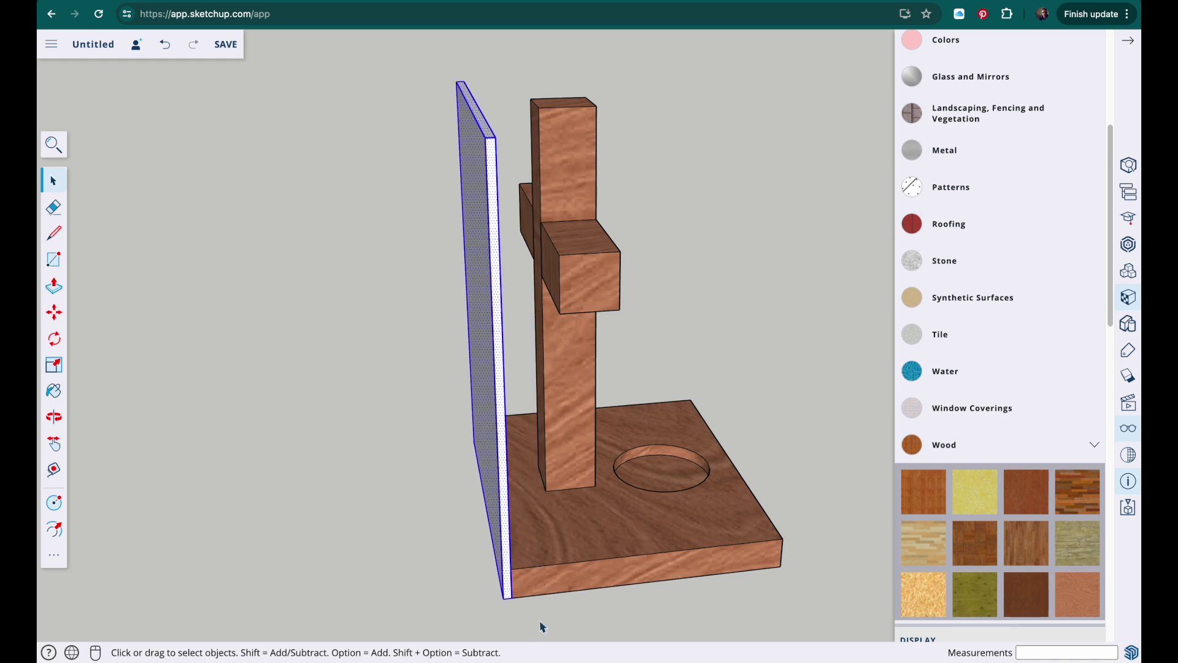
pyautogui.moveTo(542, 625); pyautogui.dragTo(577, 500, button='middle')
# - Make the thin panel a component with the definition name 'back'
pyautogui.rightClick(497, 301)
pyautogui.click(538, 475)
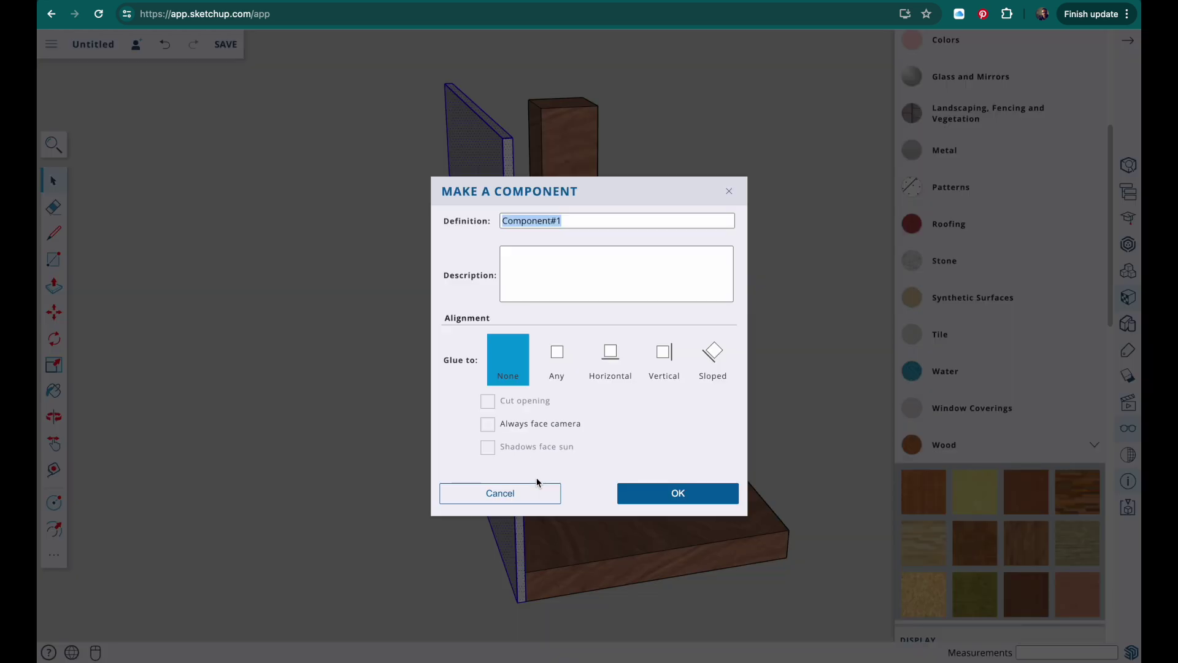
pyautogui.write('back')
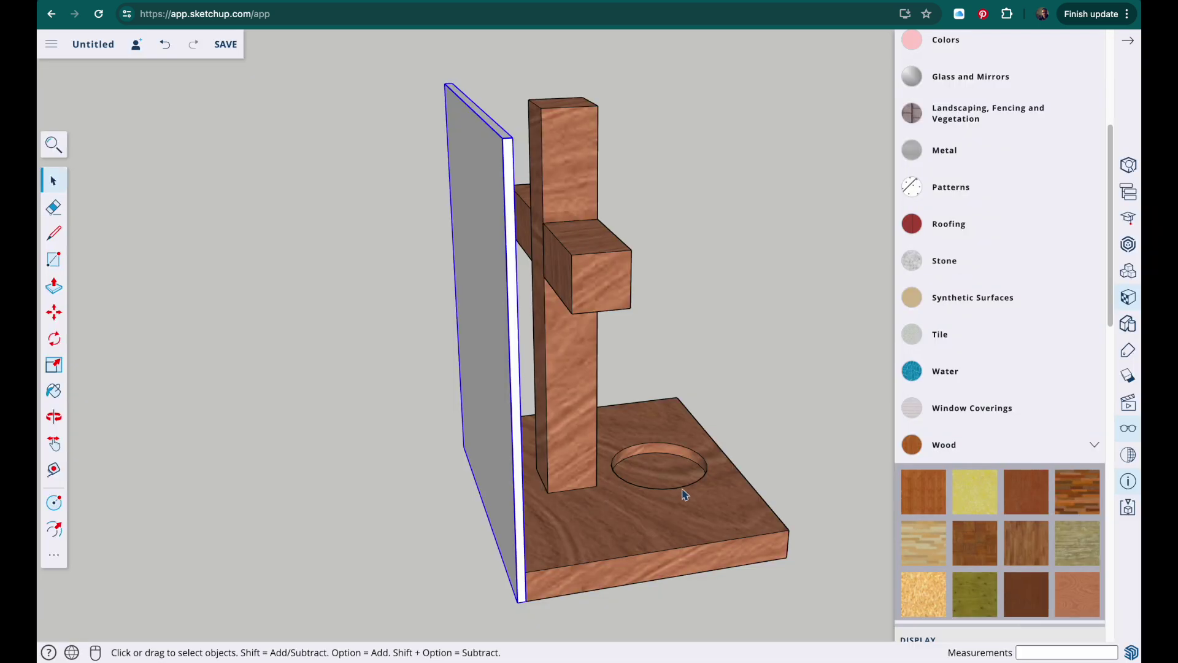
pyautogui.moveTo(684, 491); pyautogui.dragTo(472, 429, button='middle')
# - Pick a purple from the Colors swatches and paint the back panel with it
pyautogui.scroll(-1, 1036, 333)
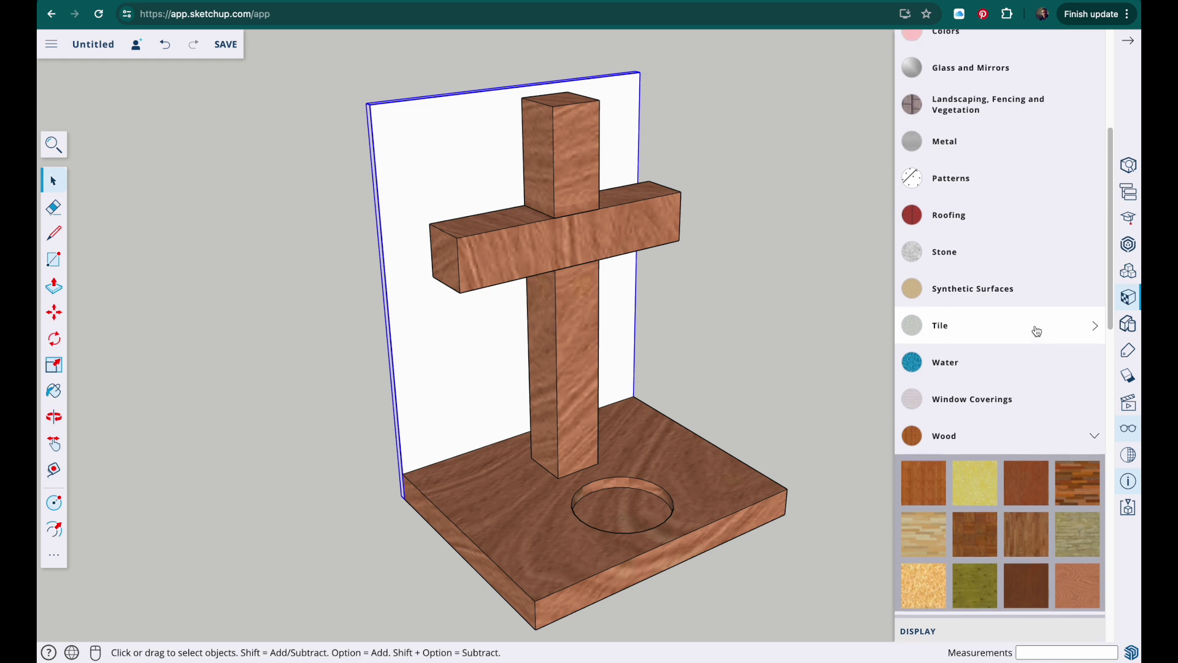
pyautogui.scroll(1, 982, 185)
pyautogui.click(969, 50)
pyautogui.scroll(2, 1057, 371)
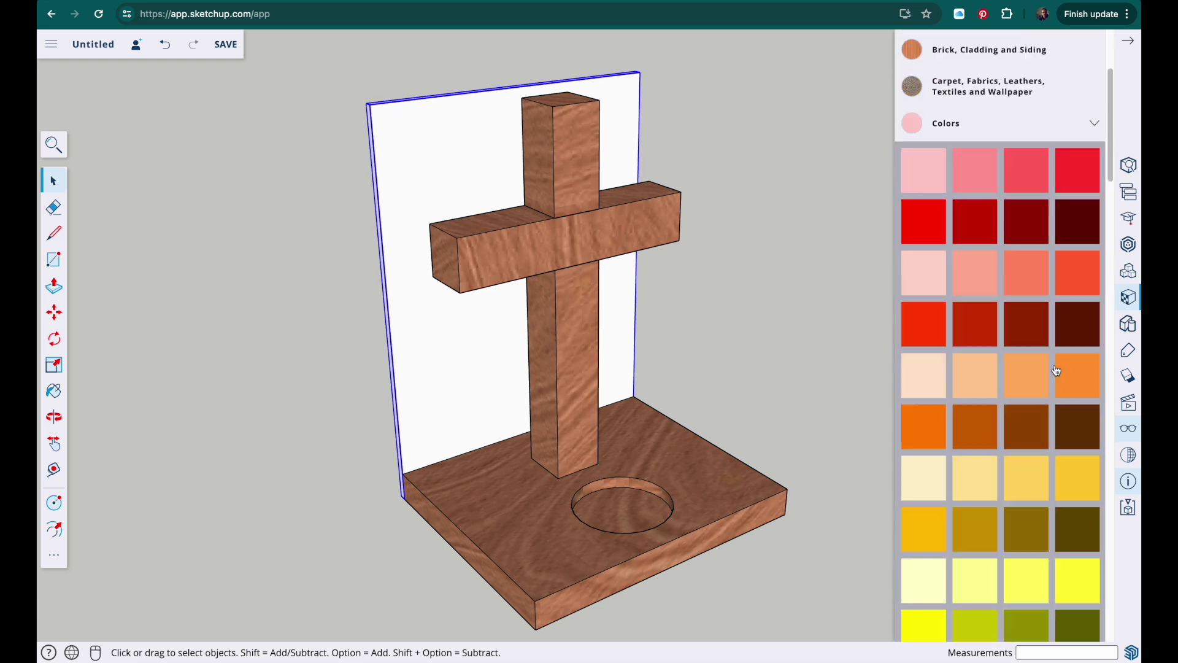
pyautogui.scroll(-15, 1057, 370)
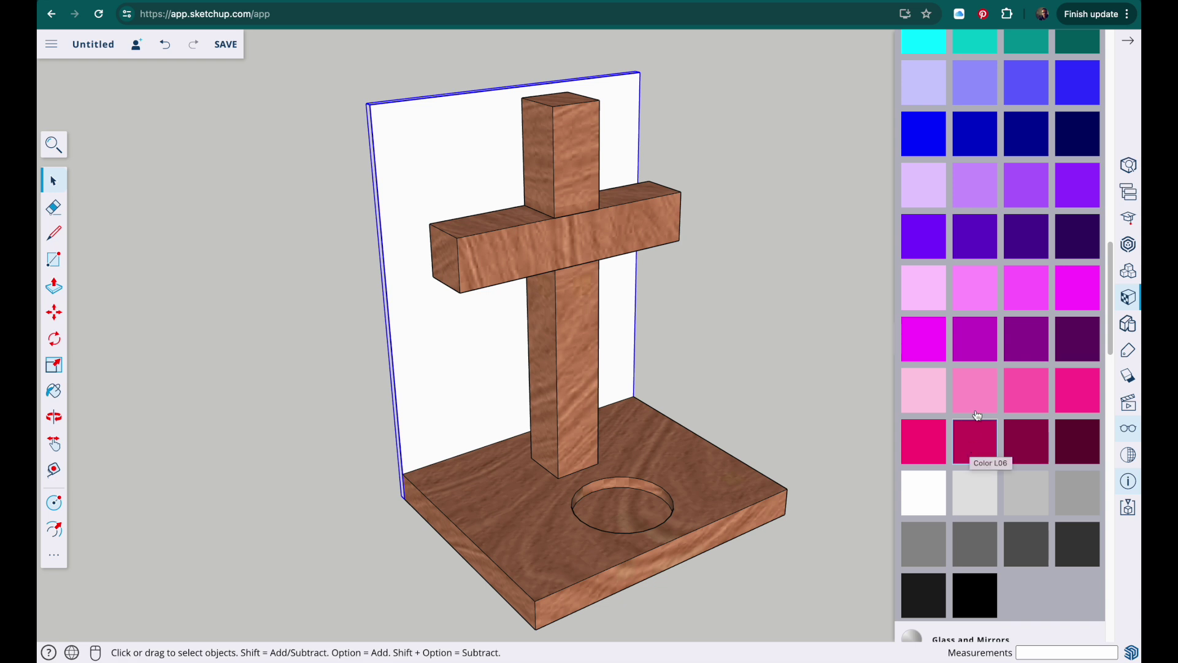
pyautogui.click(1021, 336)
pyautogui.click(446, 218)
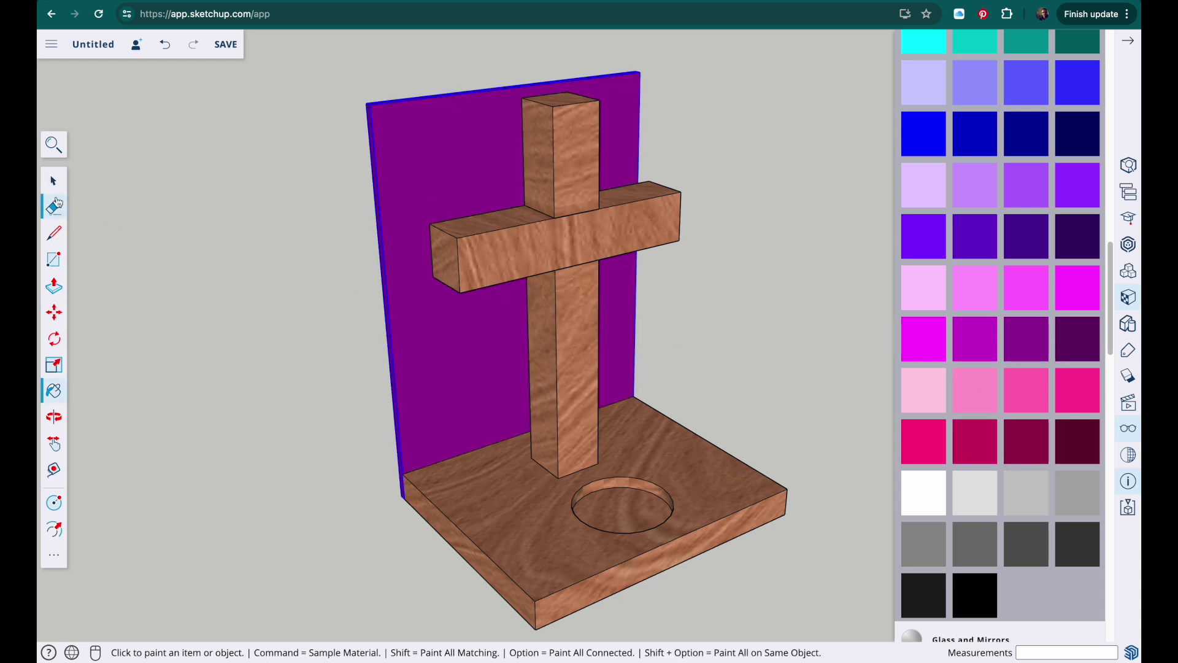